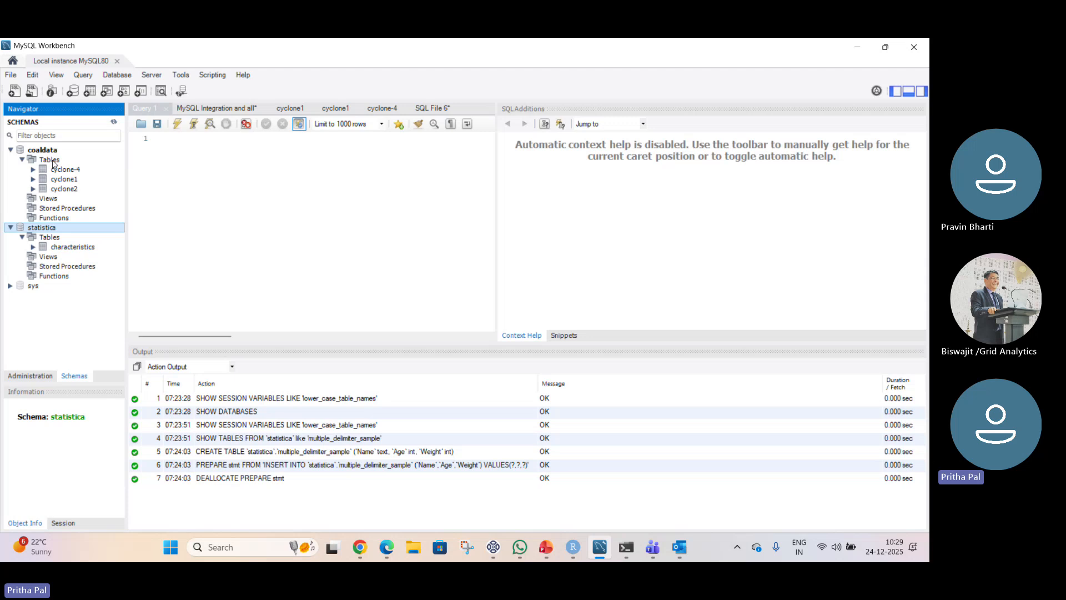
- Start a table data import into the coaldata schema and choose Cyclone-3.csv from the Desktop as the source file
right_click(54, 161)
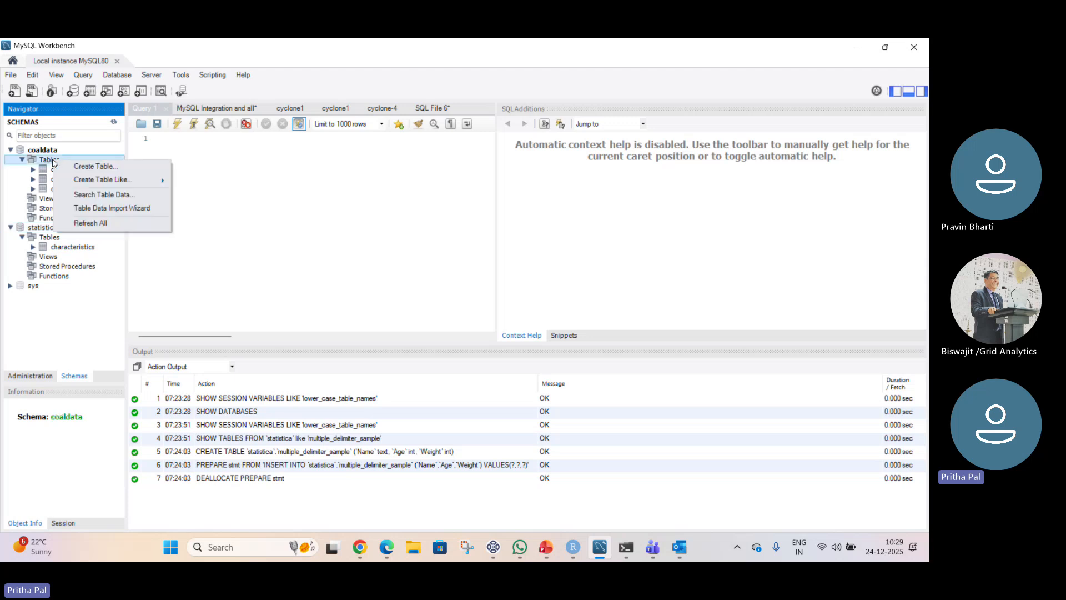
left_click(143, 208)
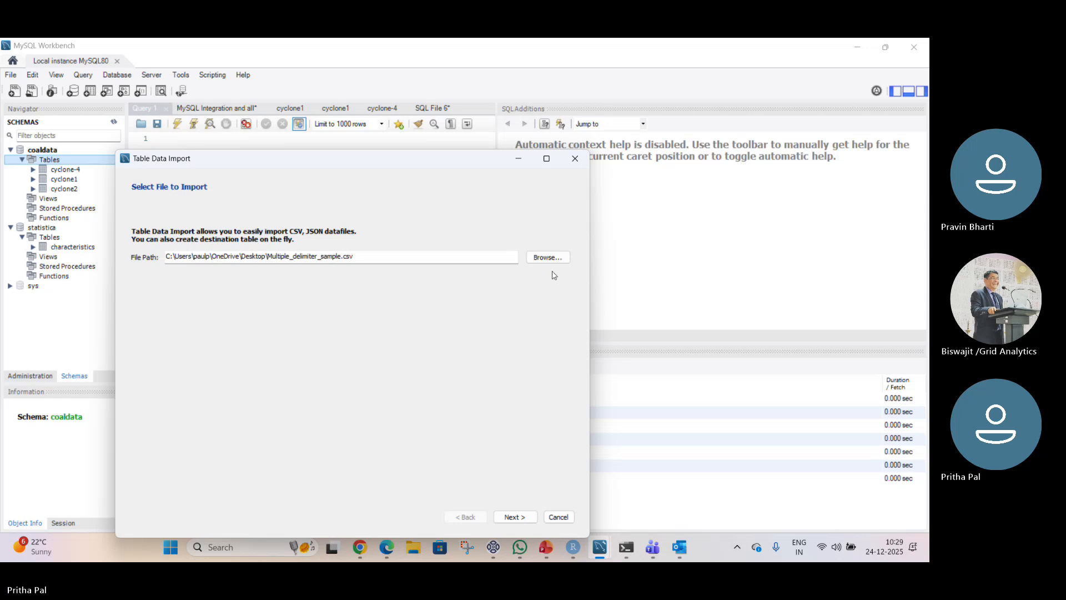
left_click(549, 258)
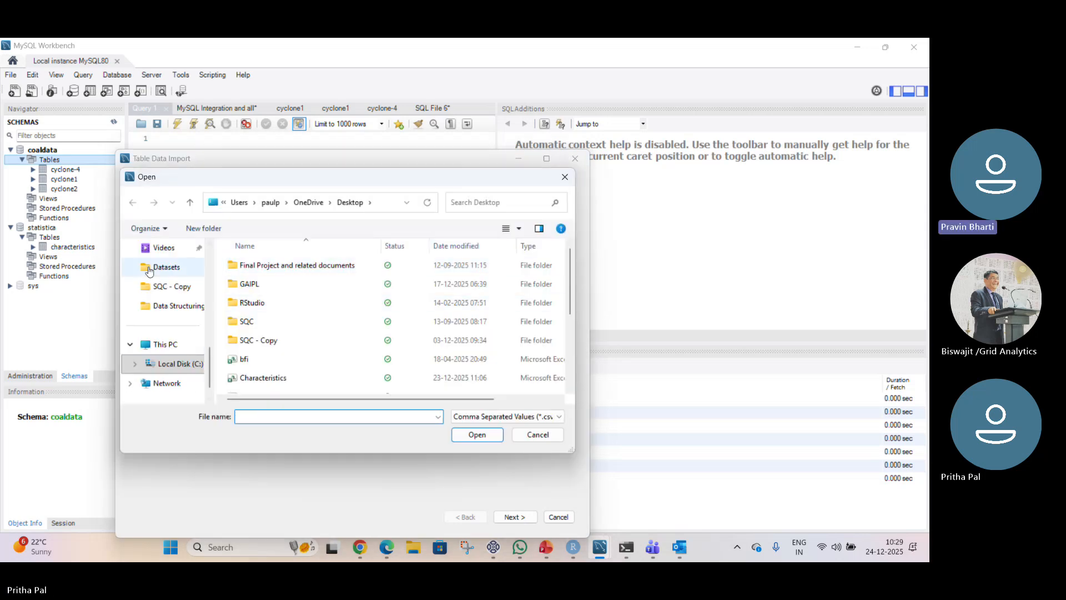
scroll(155, 275, "up", 2)
left_click(167, 267)
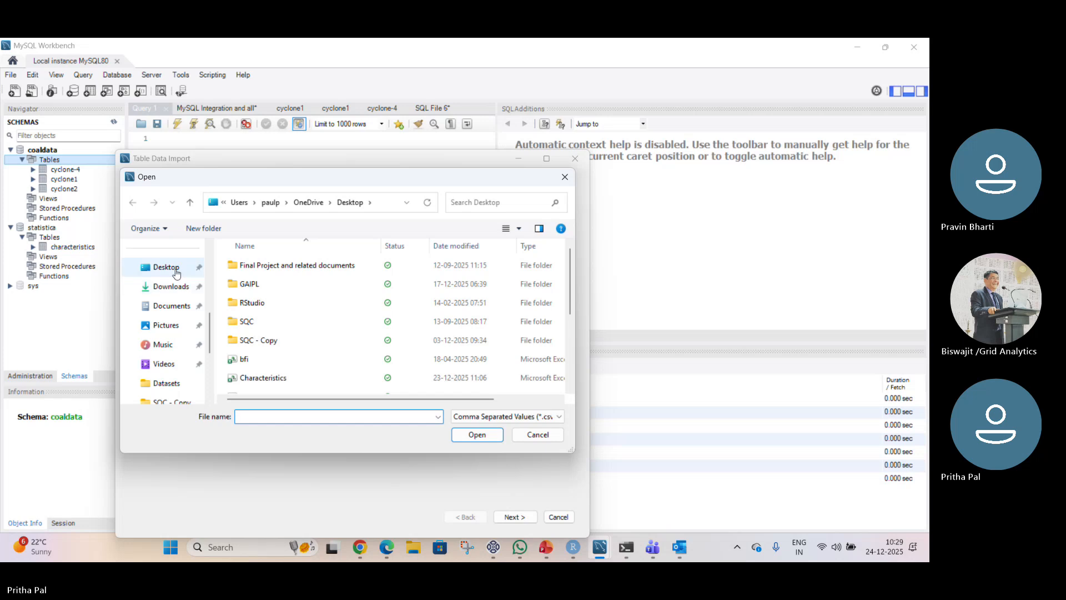
scroll(398, 311, "down", 5)
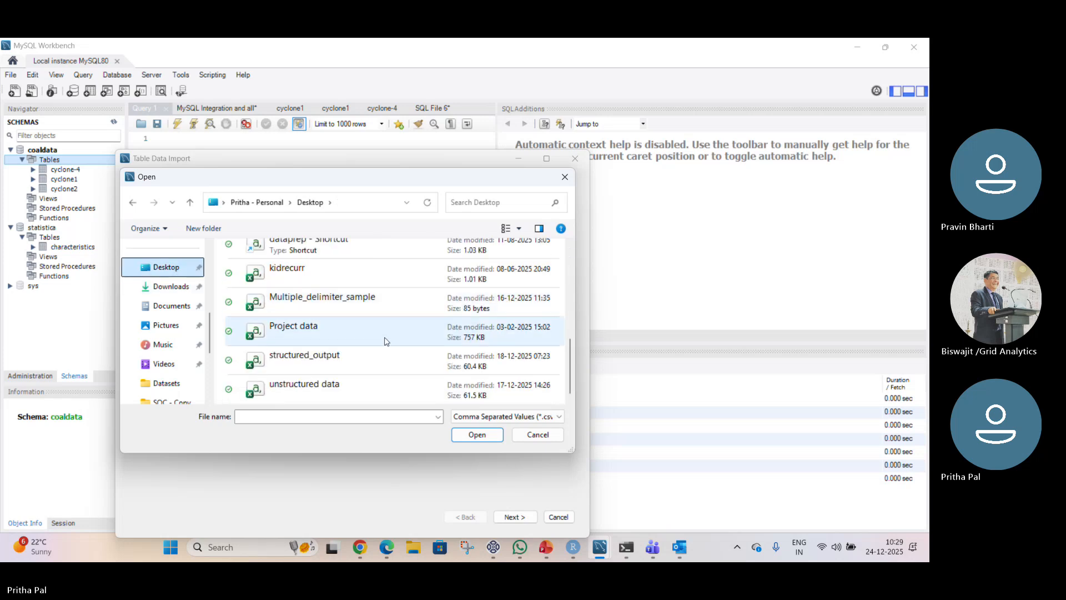
scroll(385, 341, "up", 3)
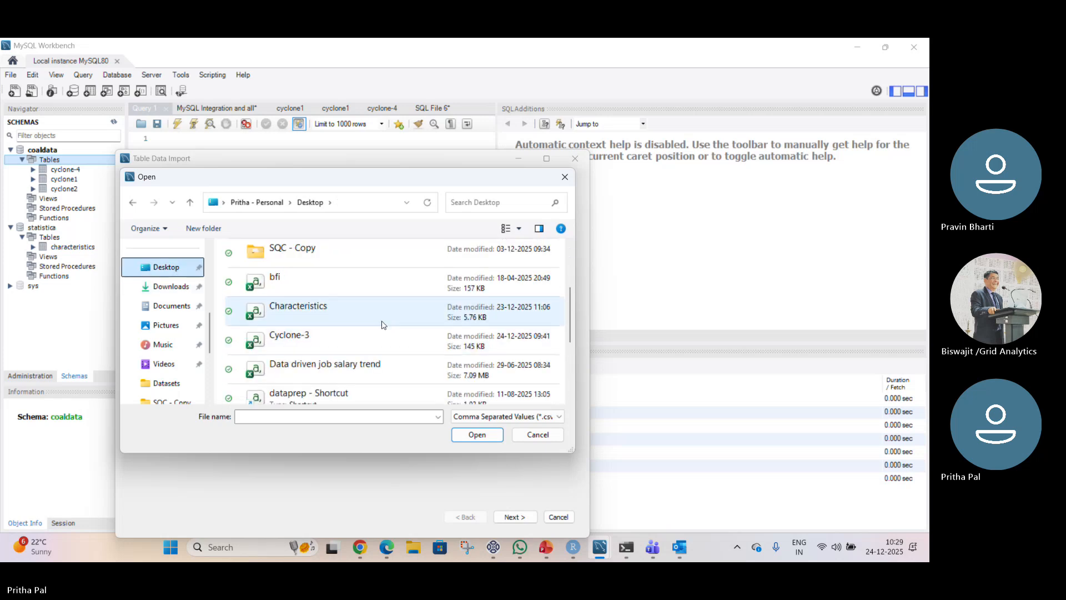
left_click(329, 339)
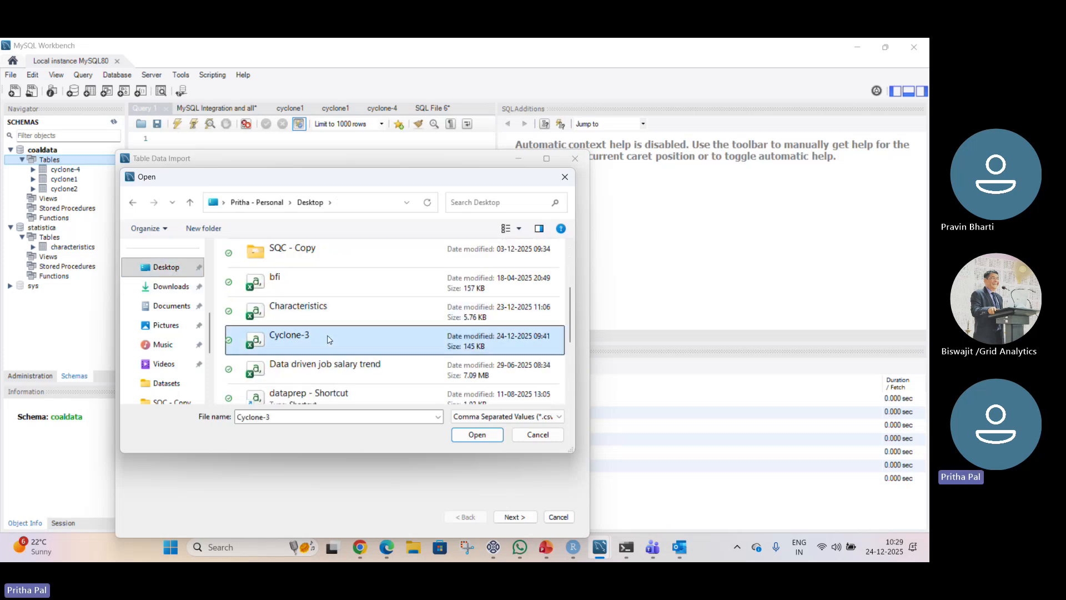
left_click(479, 435)
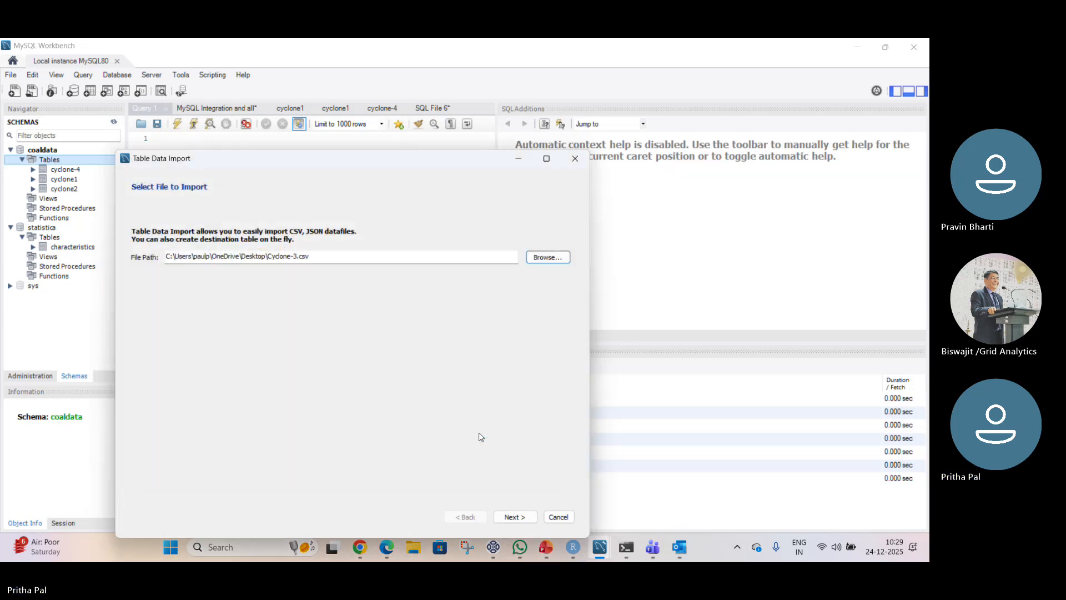
- Import the file into a new coaldata table named Cyclone-3 with utf-8 encoding and all source columns, and finish the wizard
left_click(514, 516)
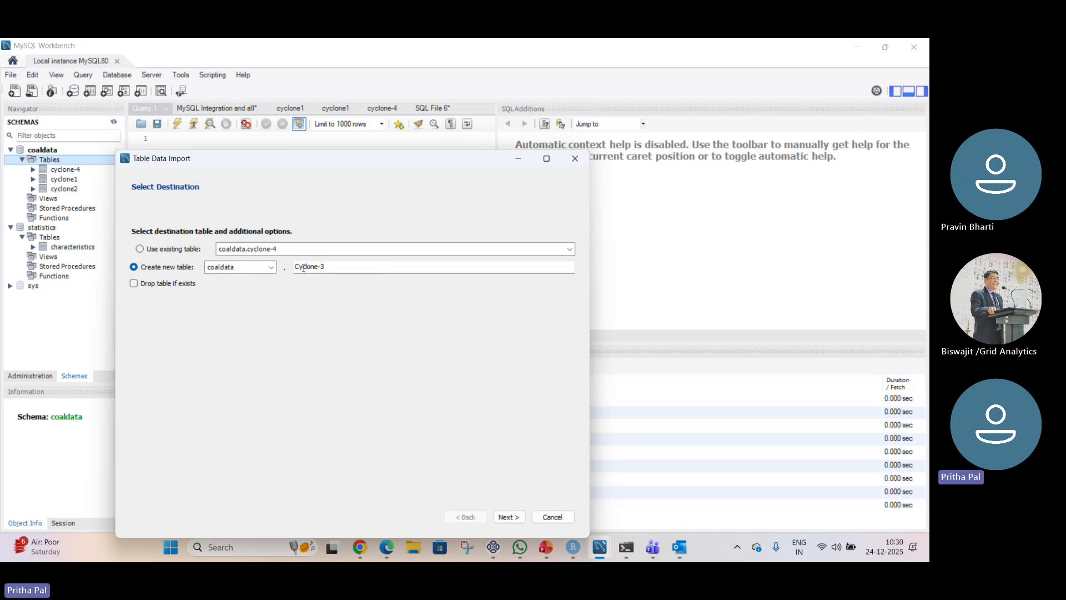
left_click(510, 516)
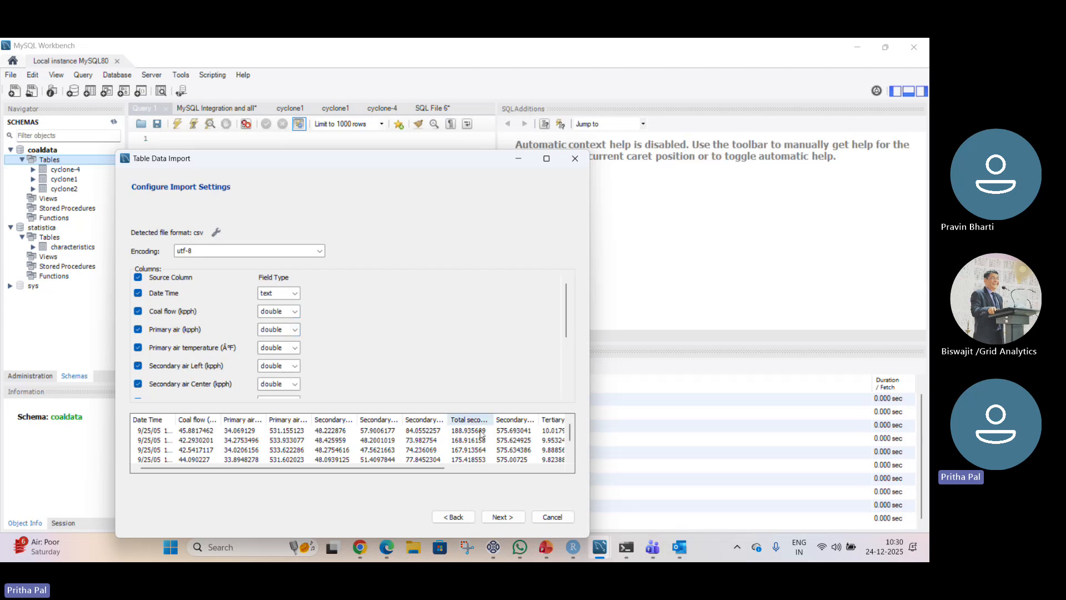
left_click(502, 517)
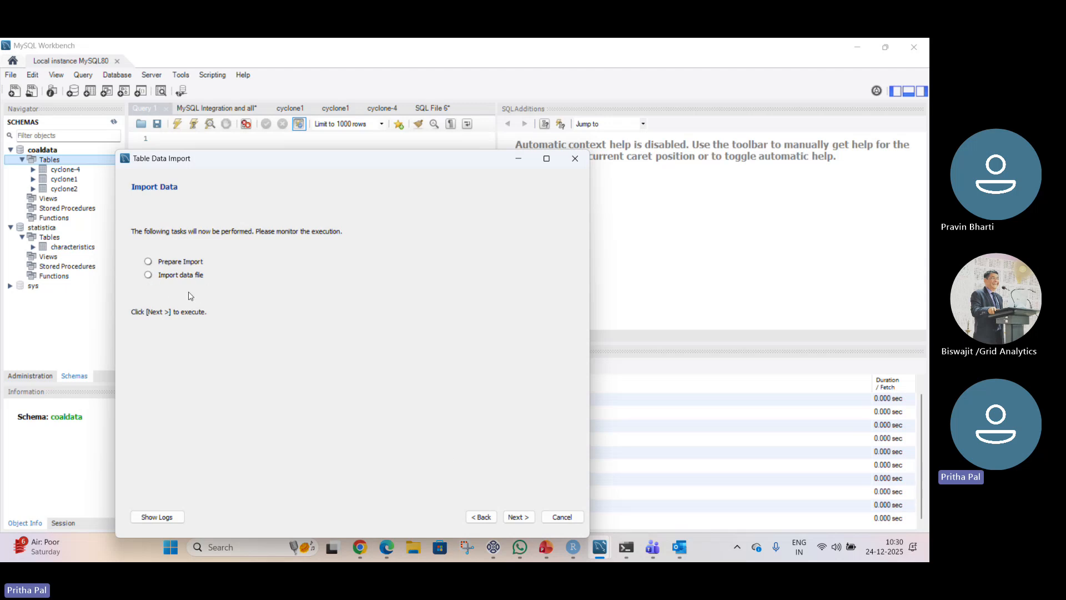
left_click(516, 517)
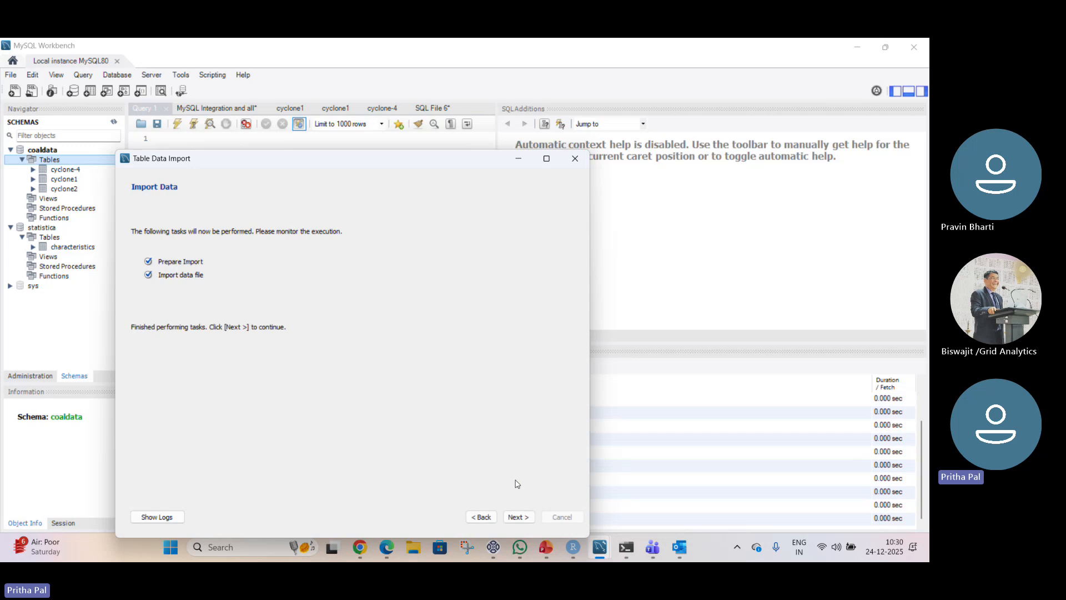
left_click(519, 517)
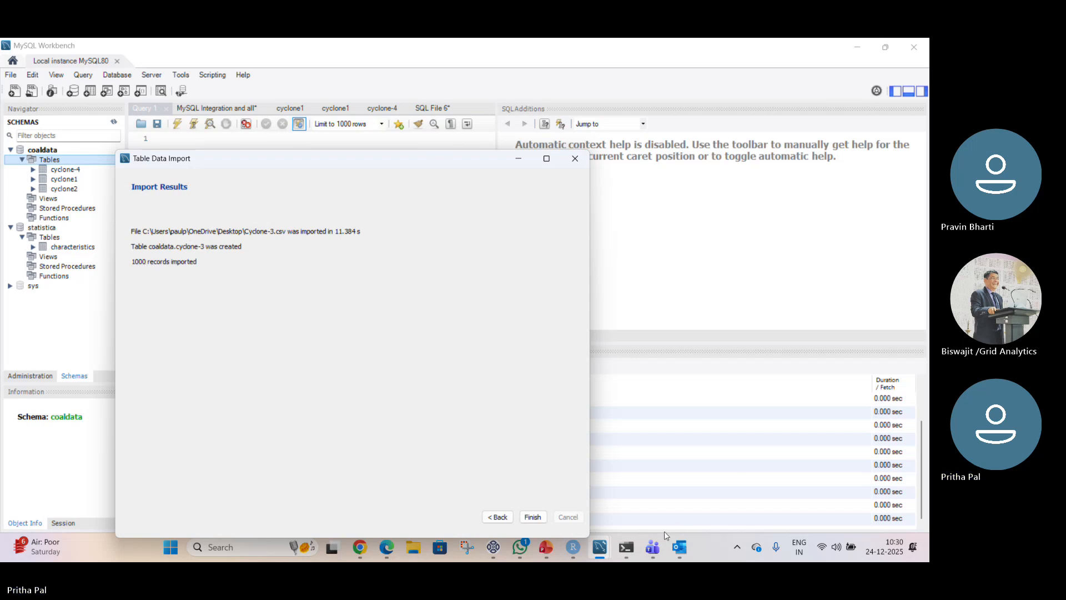
left_click(538, 517)
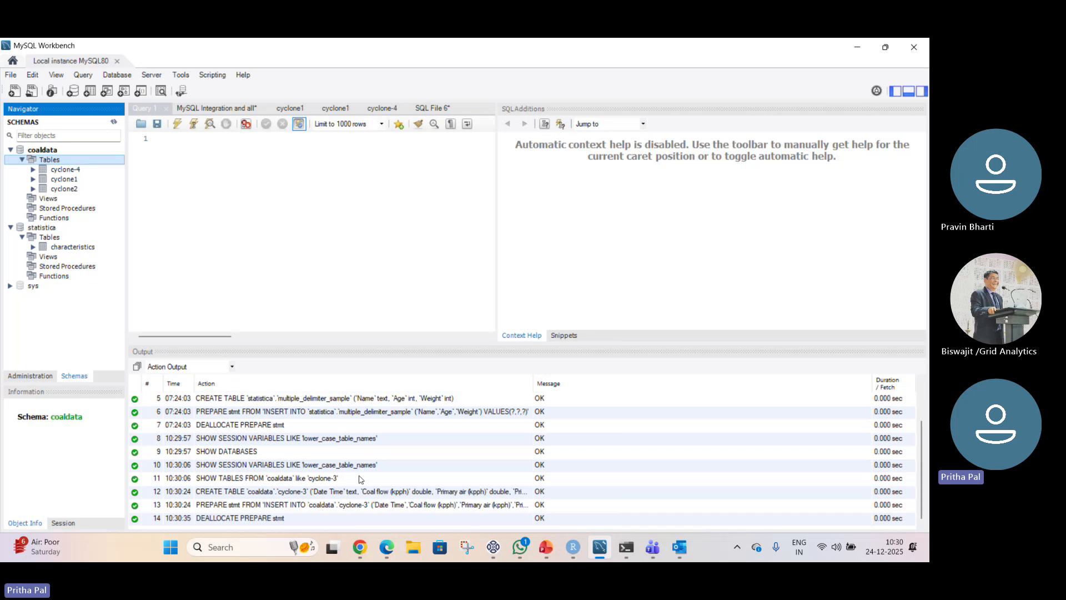
- Switch to Statistica and create an external data query using the Characteristics Data connection
left_click(497, 546)
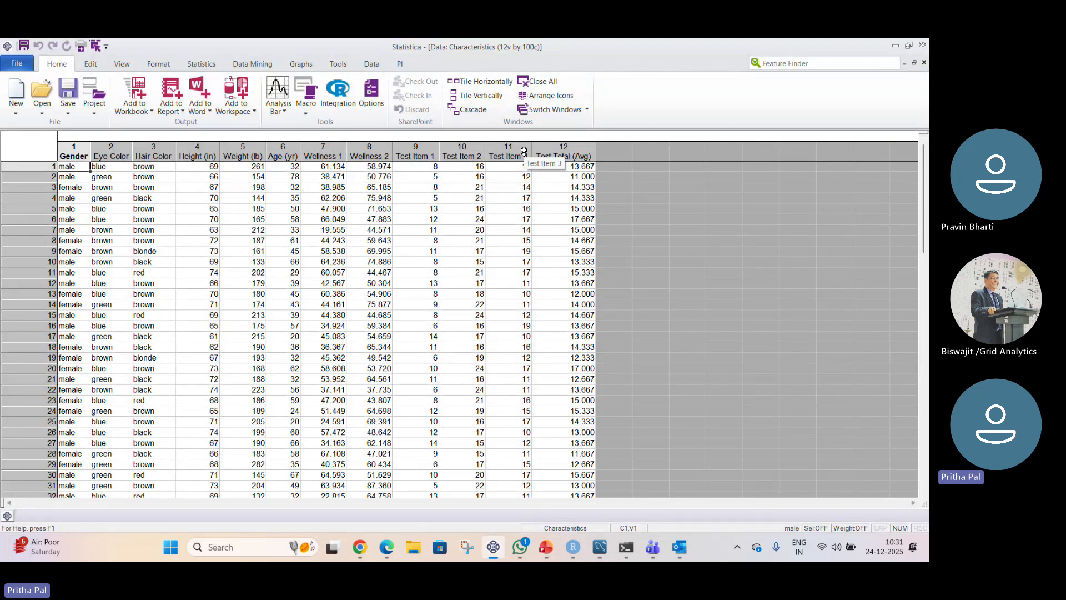
left_click(43, 112)
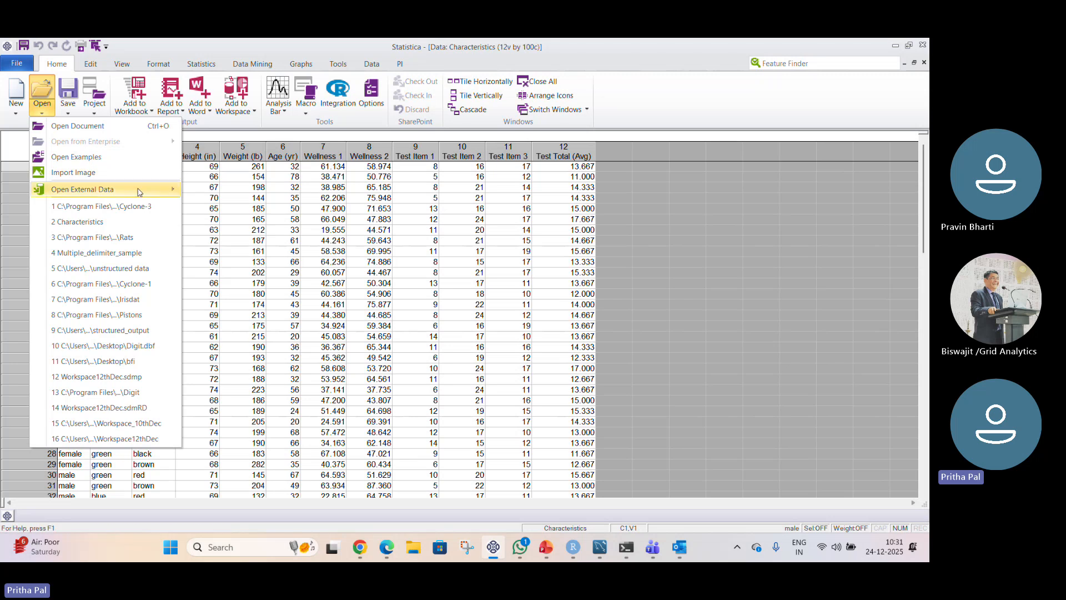
mouse_move(139, 191)
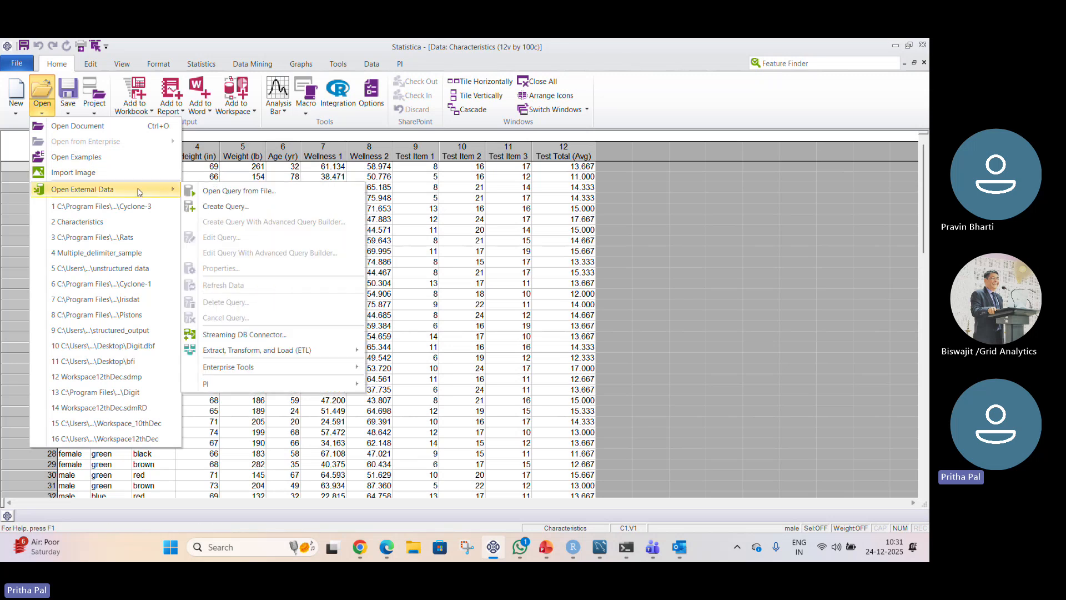
left_click(228, 206)
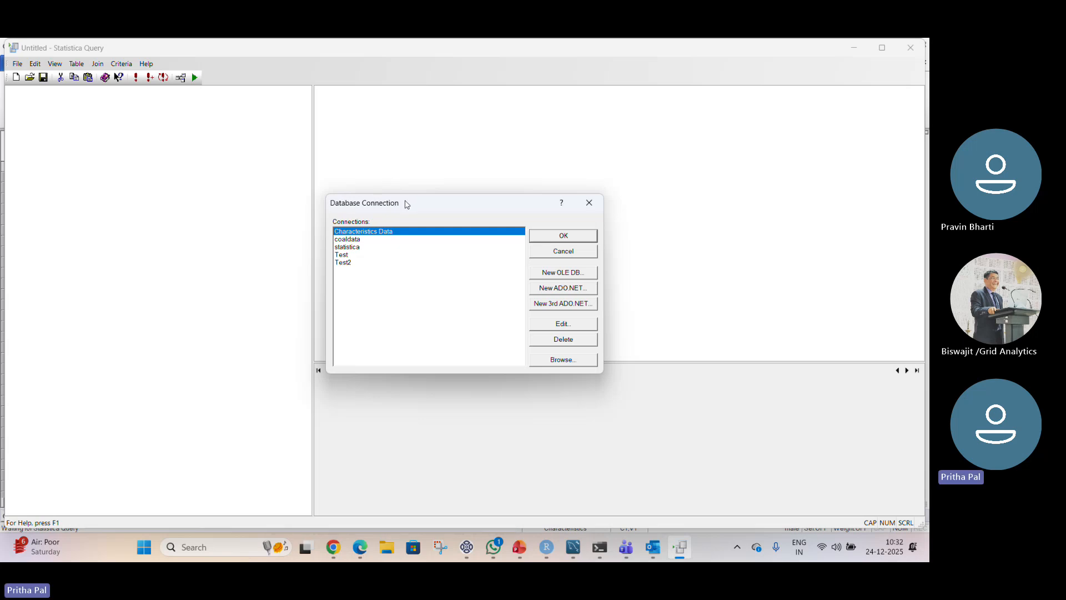
left_click(563, 236)
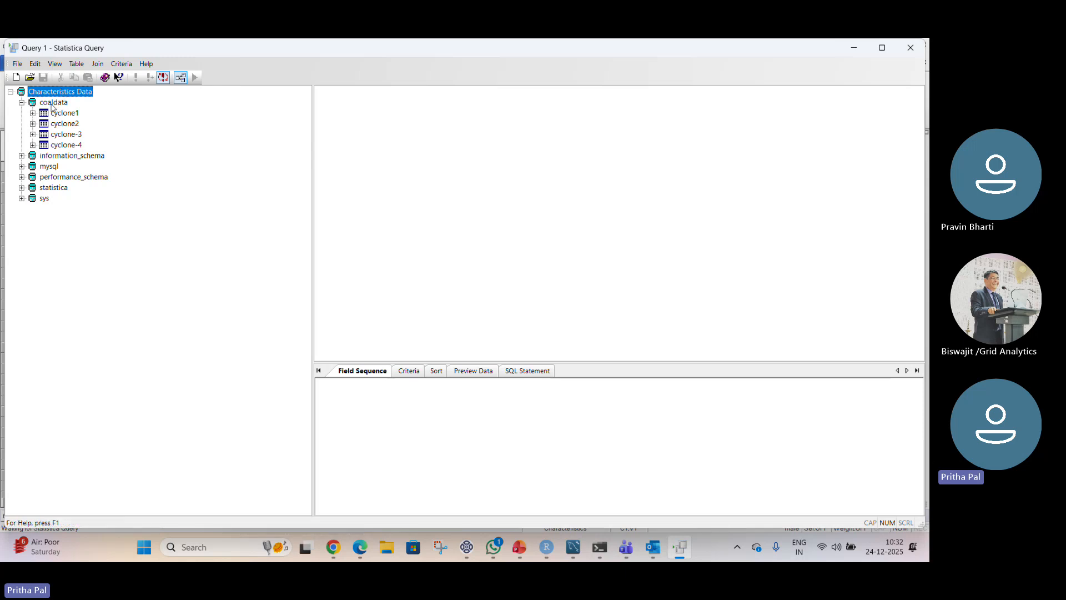
- Add the cyclone-3 fields from Date Time through Secondary air temperature, in table order, to the query
left_click(60, 136)
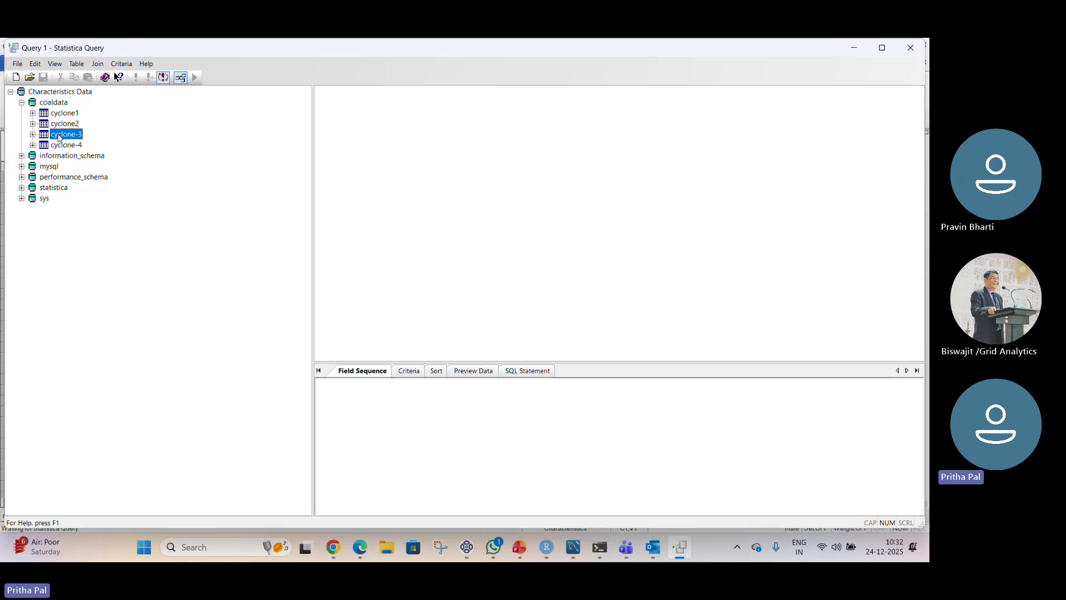
double_click(63, 135)
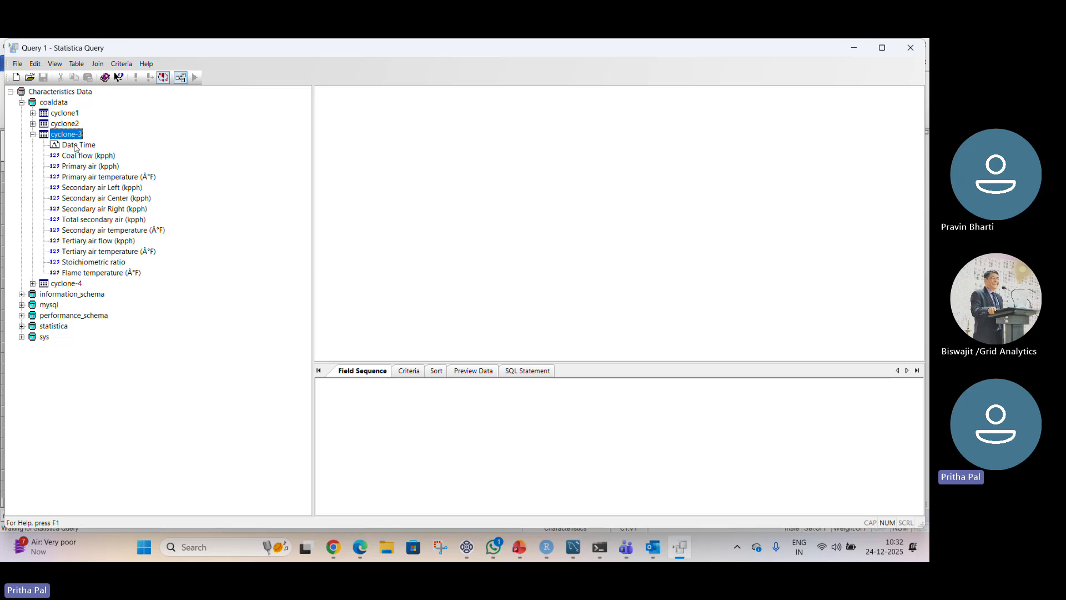
double_click(76, 146)
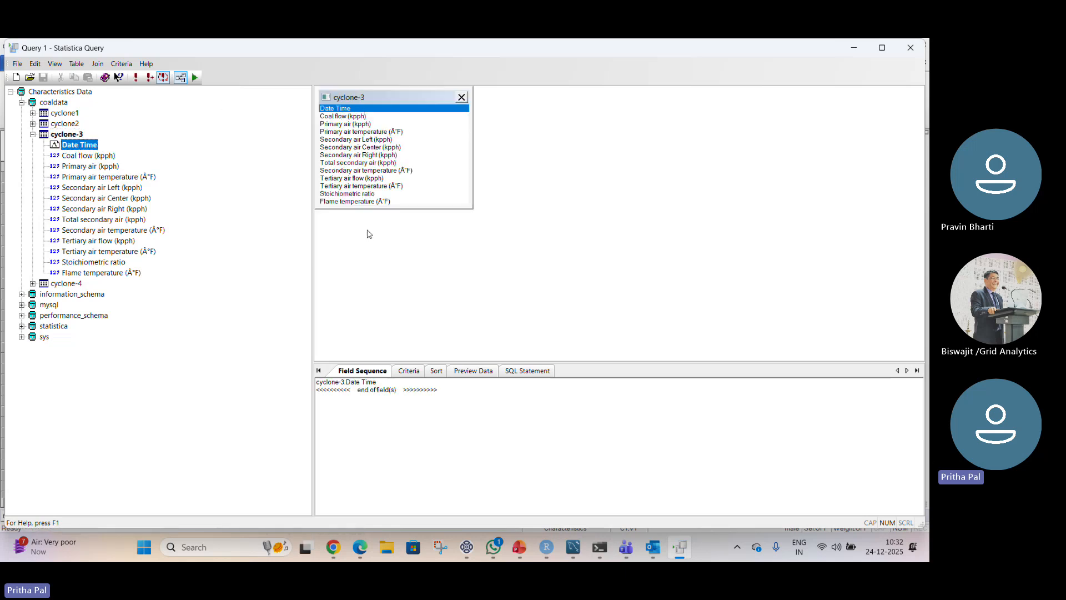
left_click(358, 110)
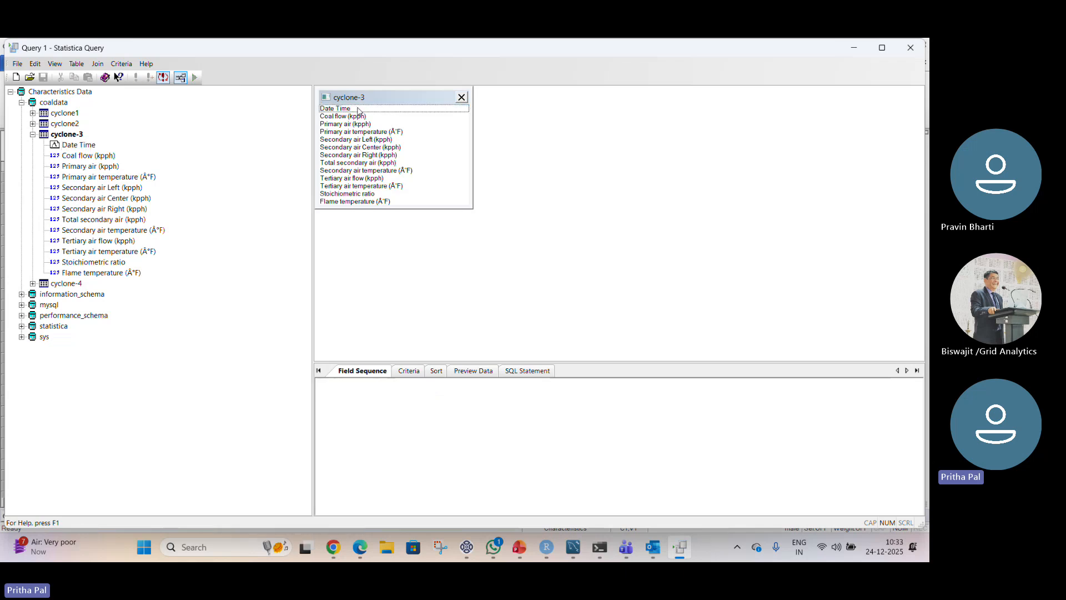
left_click(358, 109)
left_click(360, 117)
left_click(362, 124)
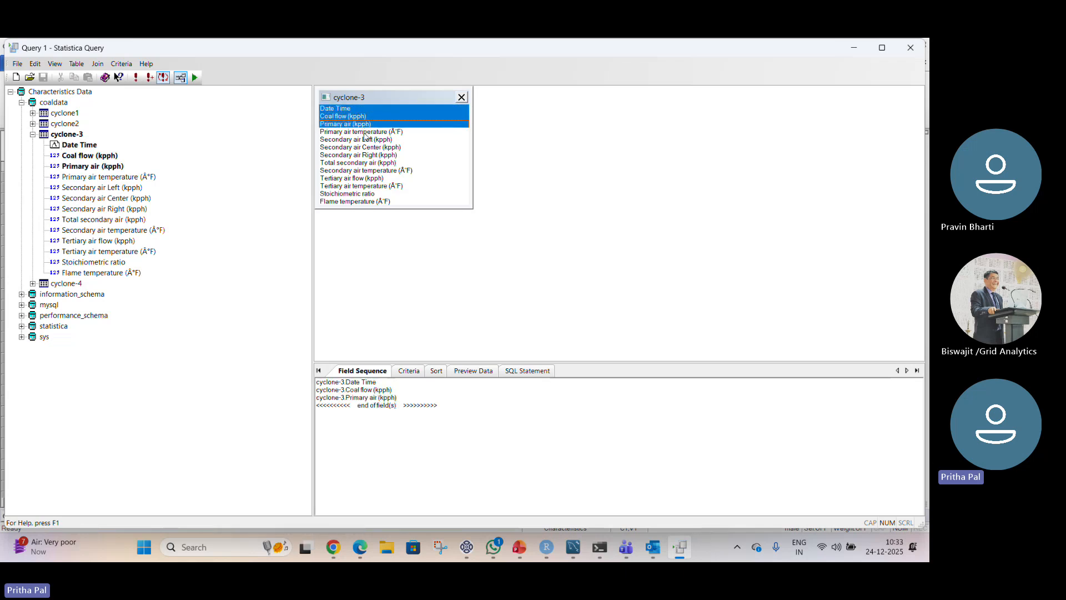
left_click(364, 132)
left_click(366, 140)
left_click(368, 147)
left_click(371, 155)
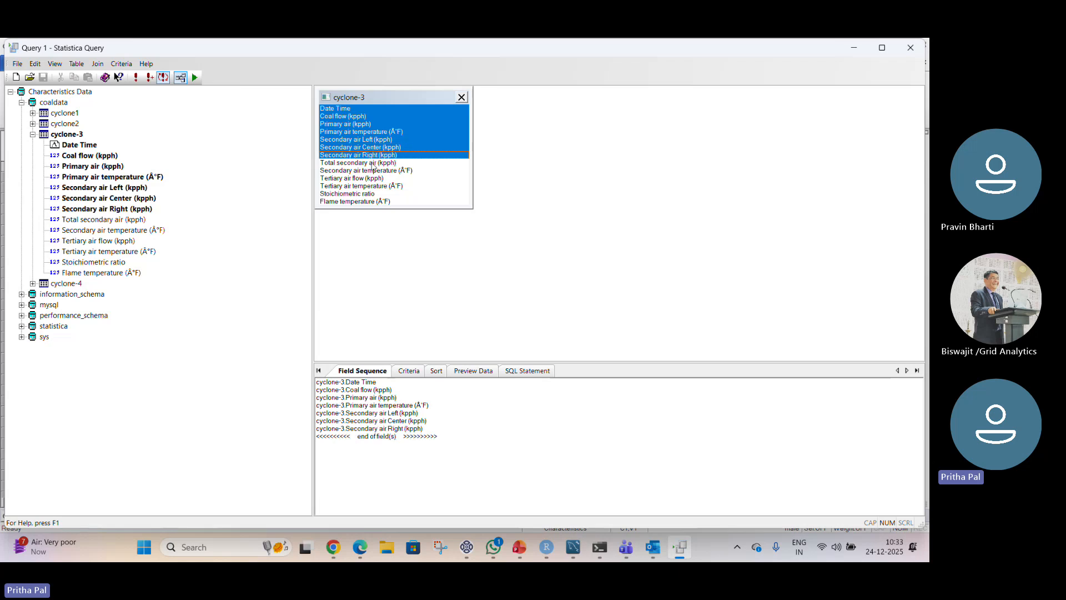
left_click(373, 163)
left_click(375, 171)
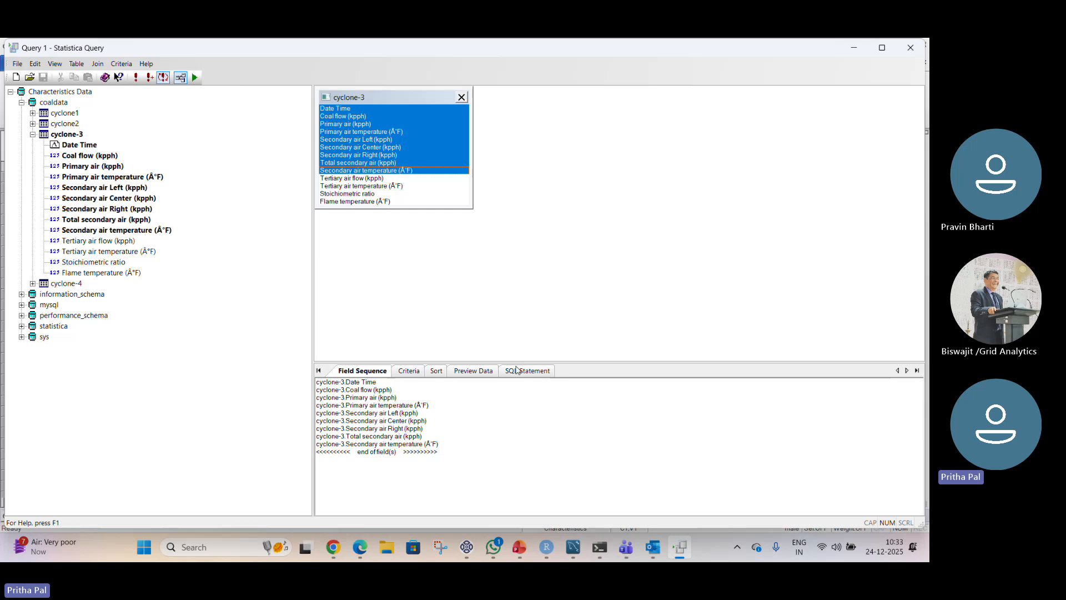
- Preview the data of the chosen fields and view the query's generated SQL statement
left_click(472, 370)
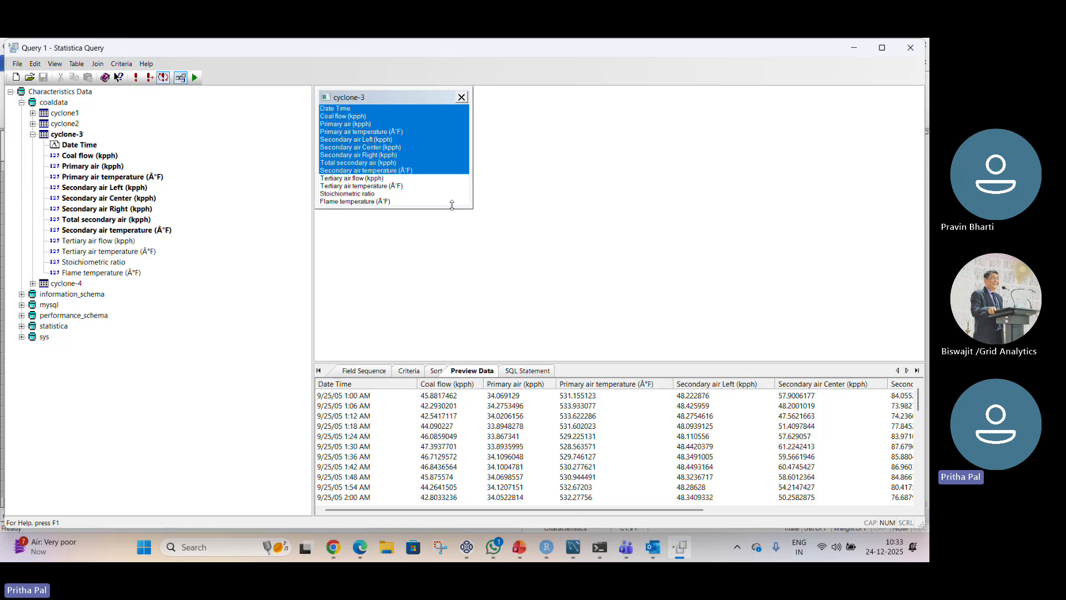
left_click(525, 372)
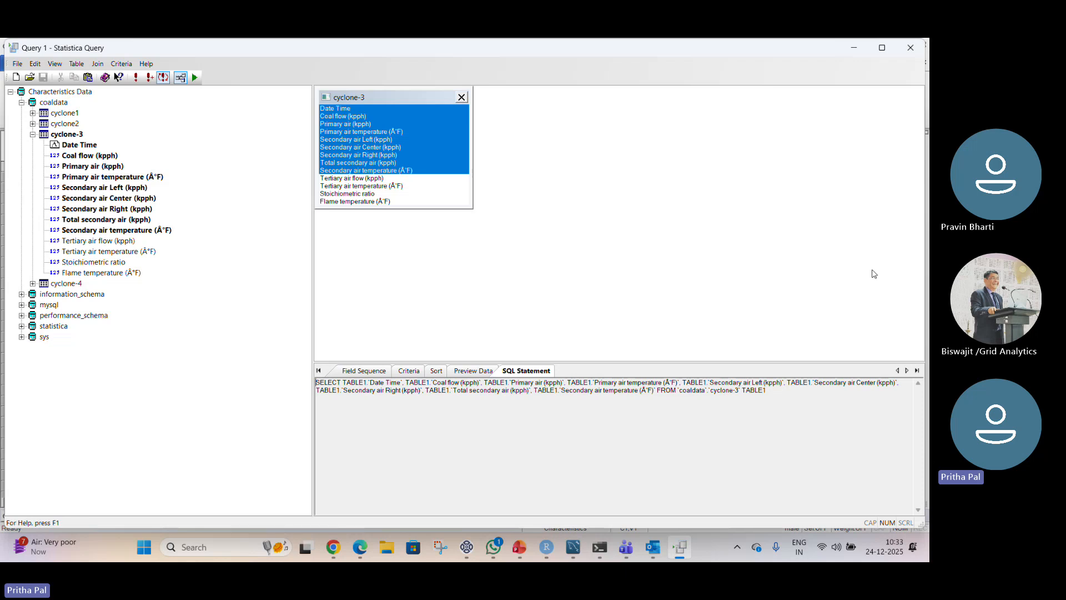
left_click(817, 149)
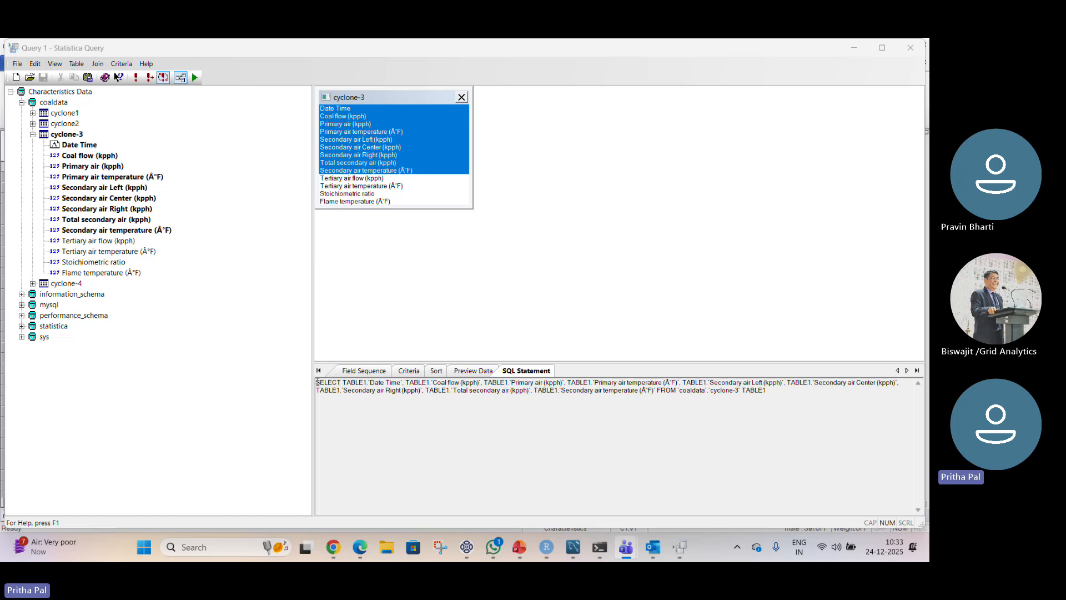
- Copy the query's entire generated SELECT statement to the clipboard
left_click_drag(317, 382, 770, 401)
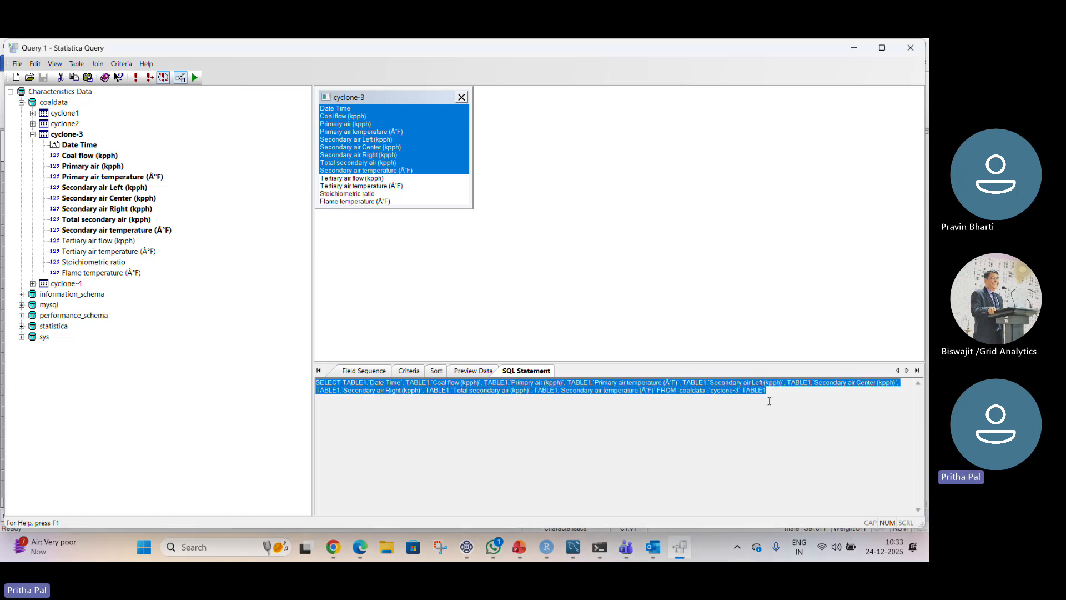
right_click(723, 386)
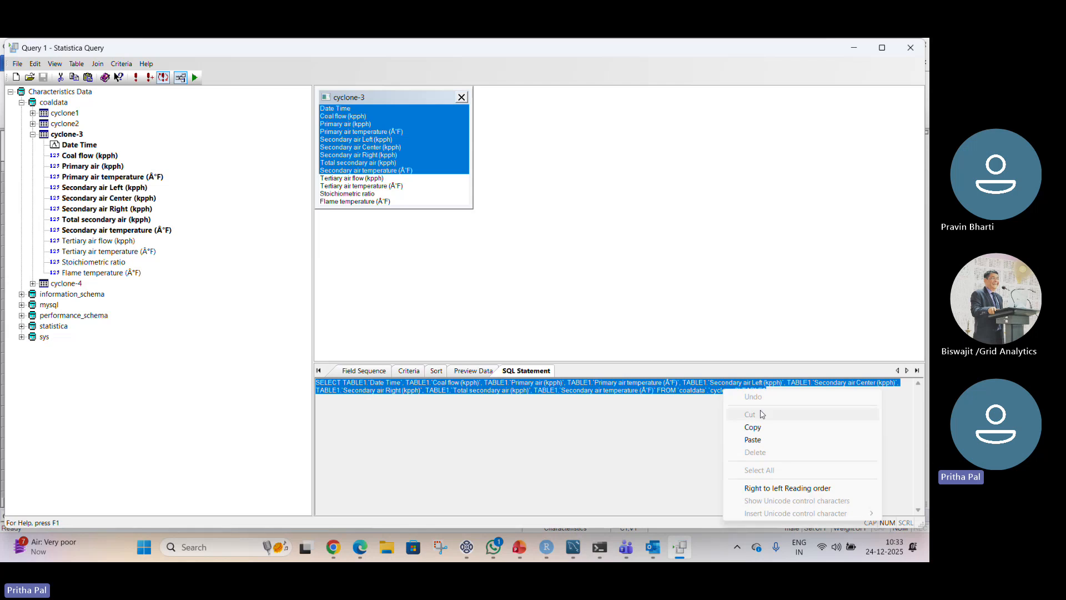
left_click(754, 423)
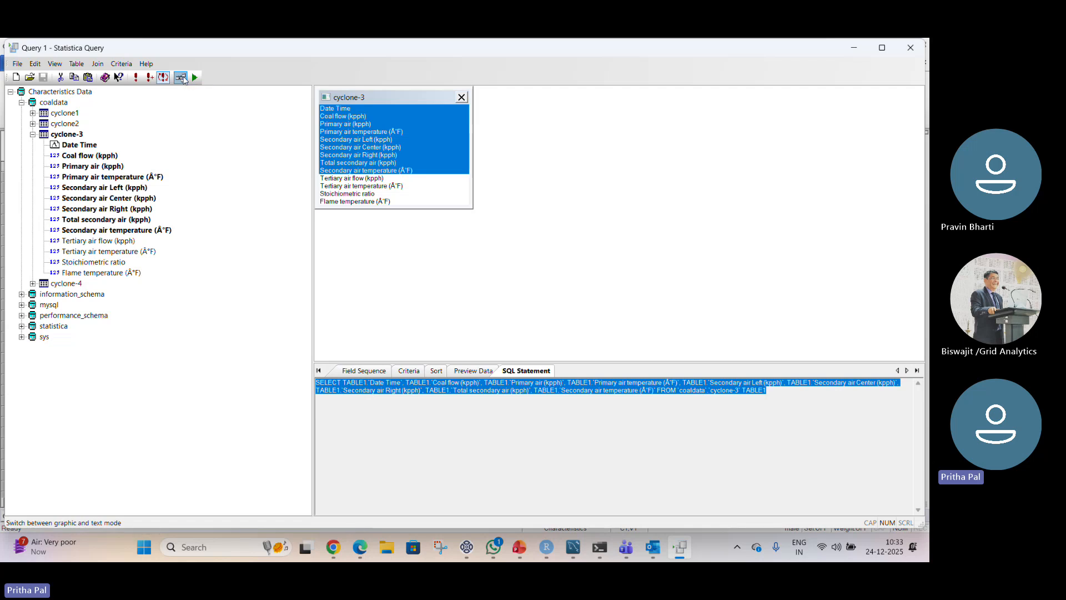
- Switch the query from graphic mode to text mode and select the whole SQL statement in the editor
left_click(182, 80)
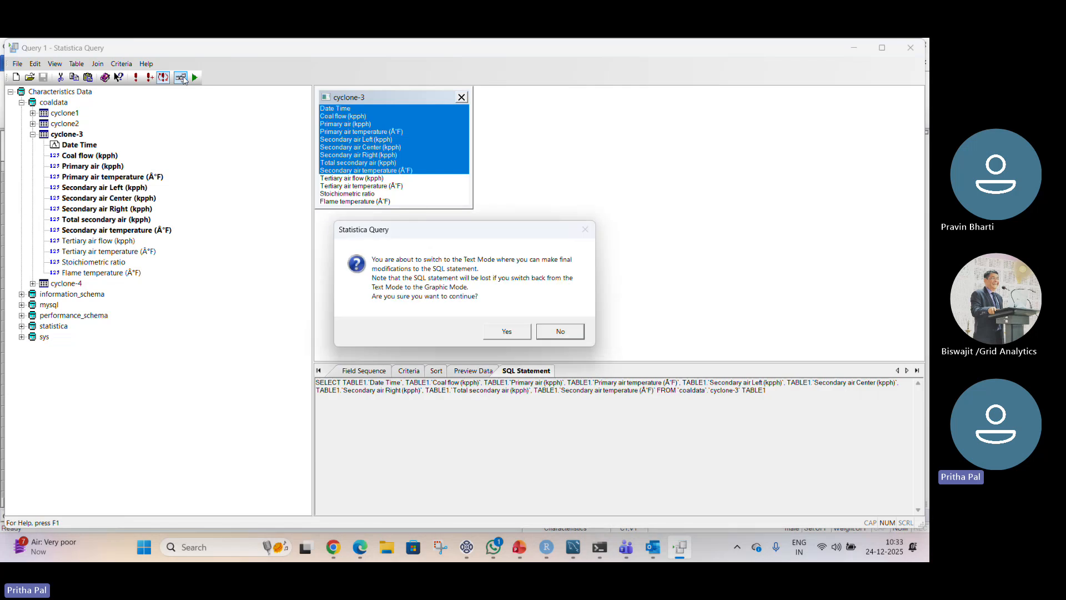
left_click(494, 333)
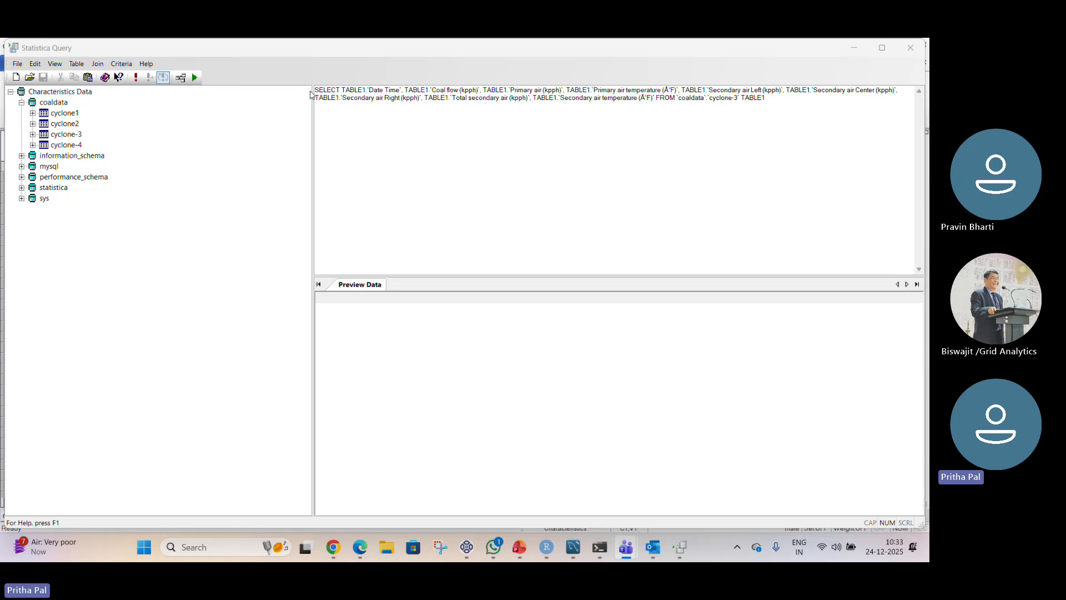
left_click_drag(315, 92, 775, 100)
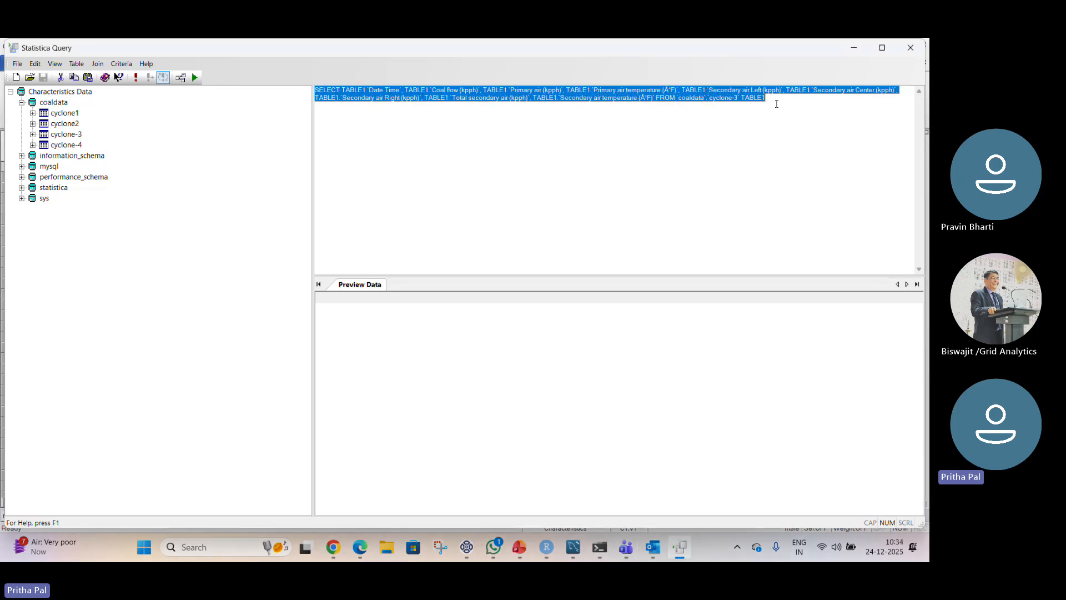
- Run the query and return its data to a new spreadsheet, keeping the name Query 1 and the 10000 maximum rows
left_click(194, 78)
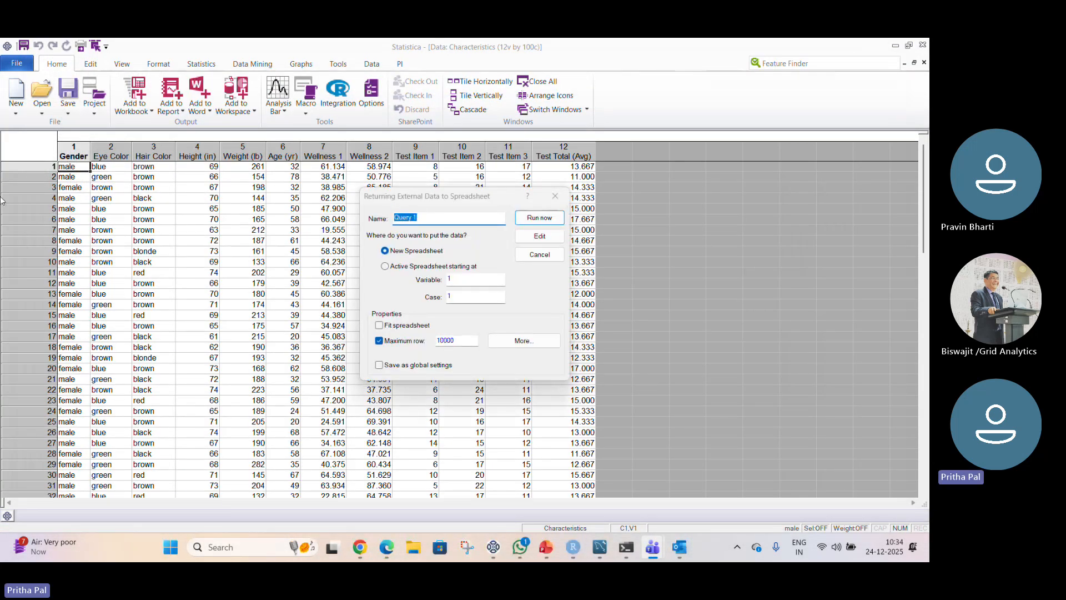
left_click(531, 218)
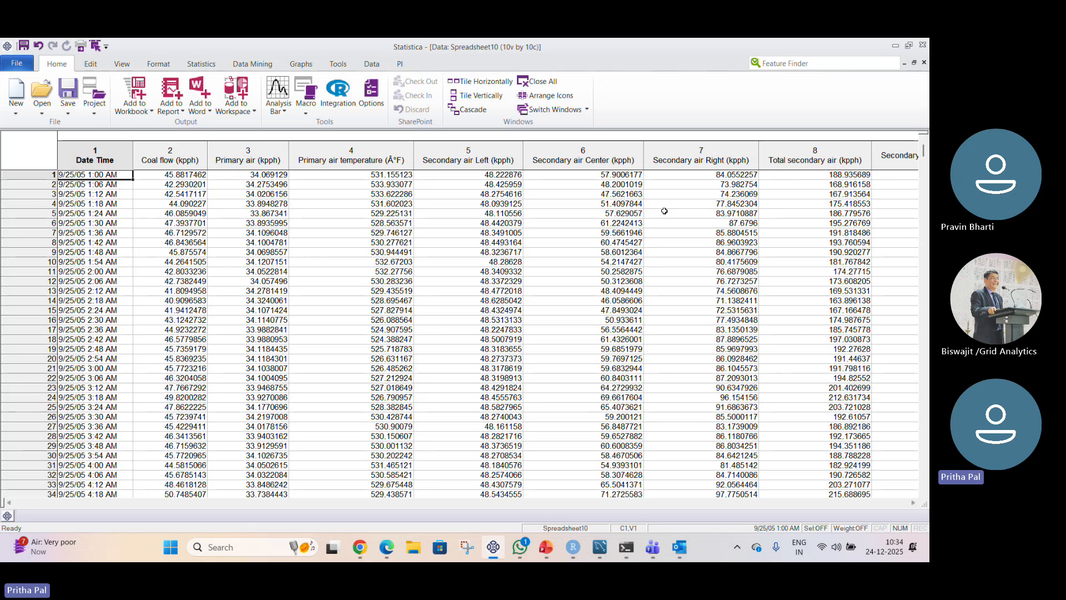
scroll(567, 185, "down", 1)
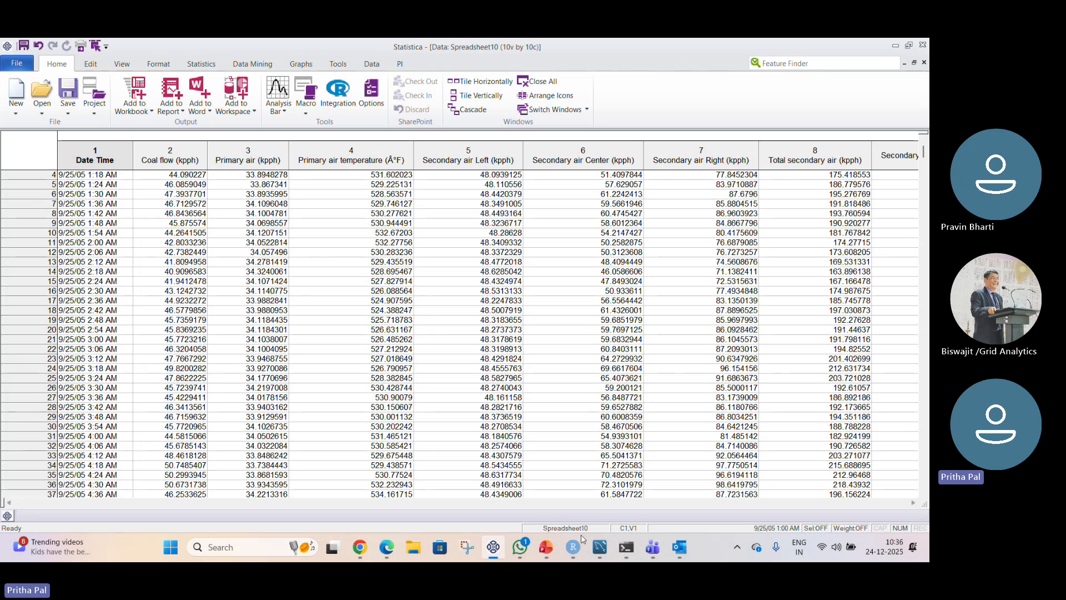
- Switch to RStudio and run the script lines that install and load DBI and RMySQL, dismissing the restart request
mouse_move(575, 547)
left_click(574, 547)
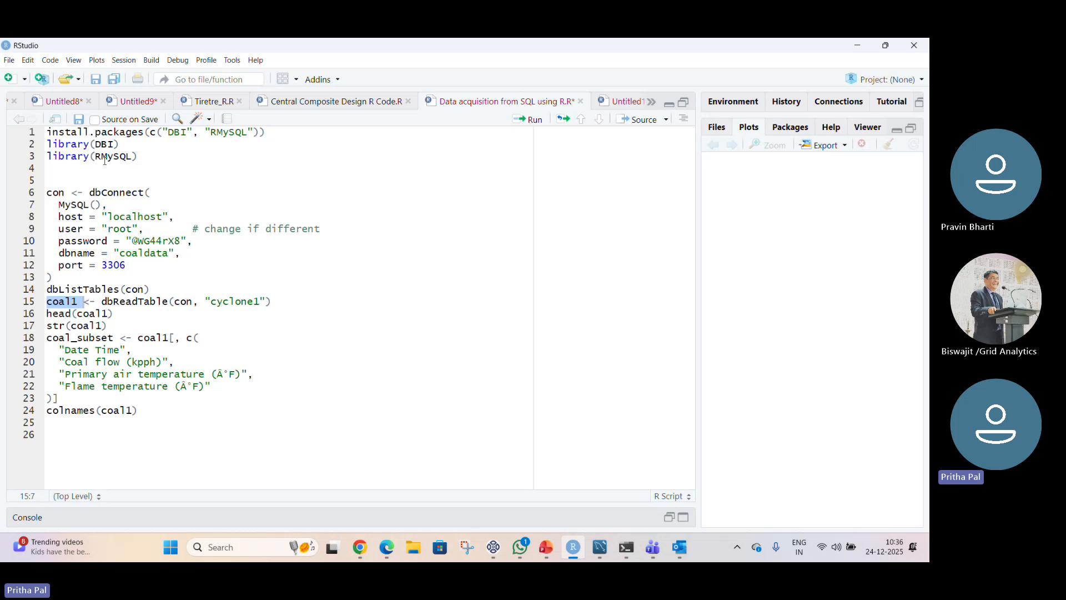
left_click_drag(47, 132, 120, 157)
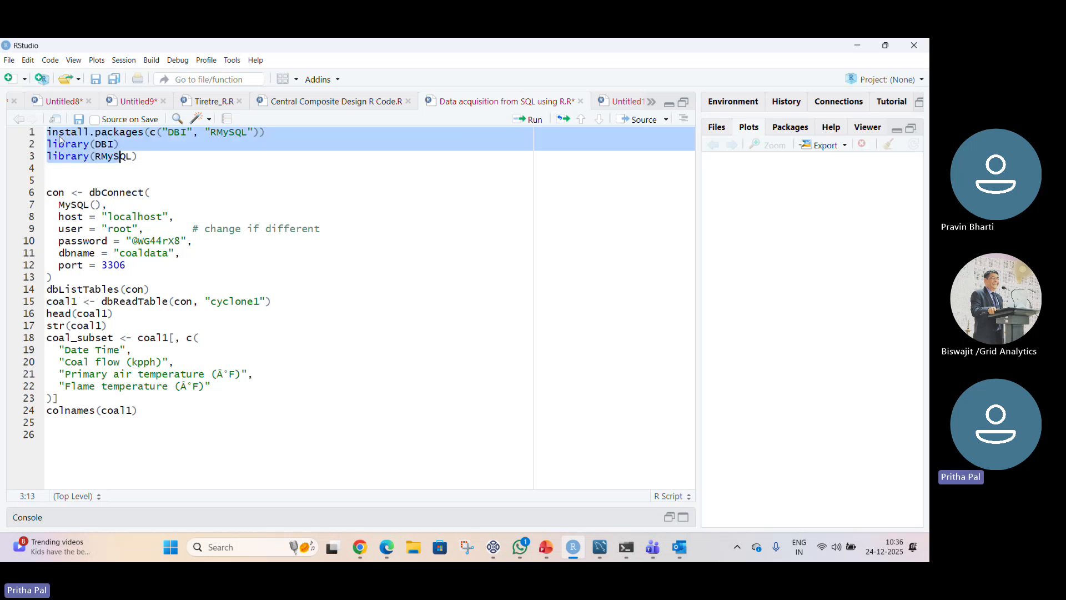
left_click(102, 156)
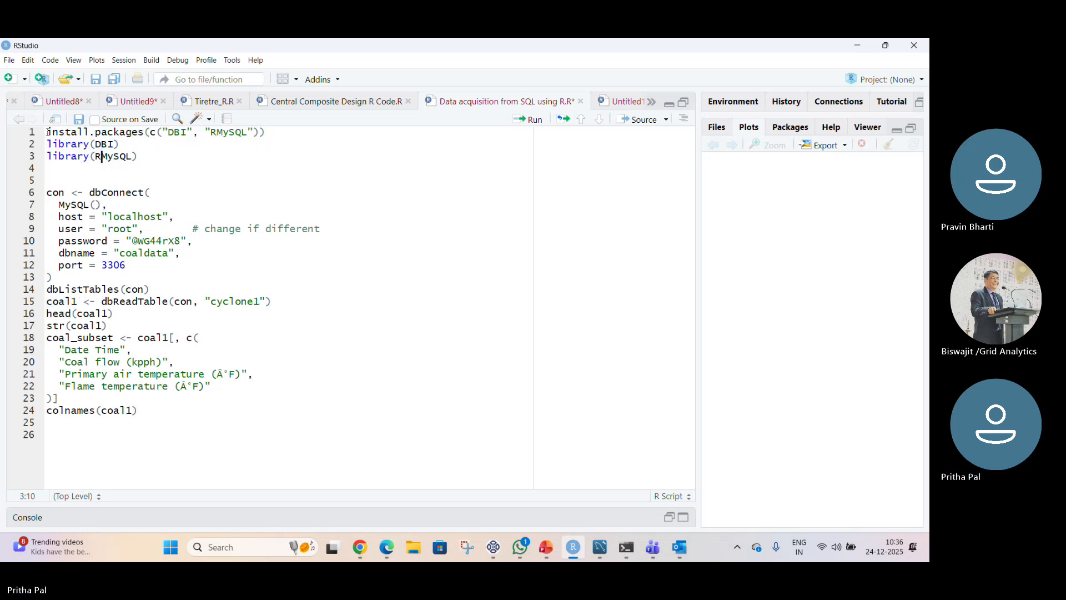
left_click_drag(47, 134, 156, 159)
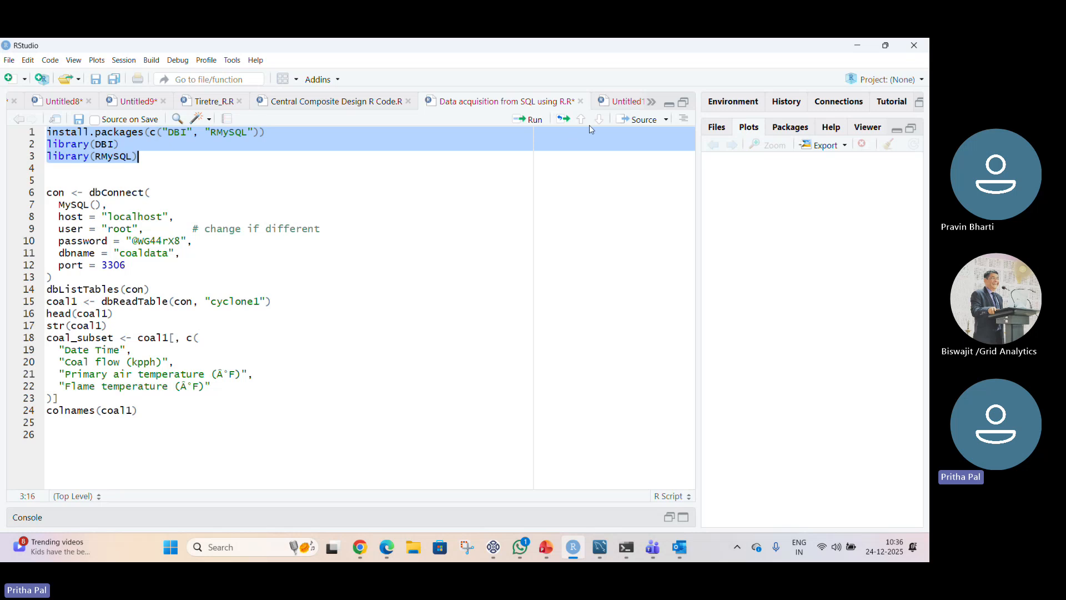
left_click(534, 120)
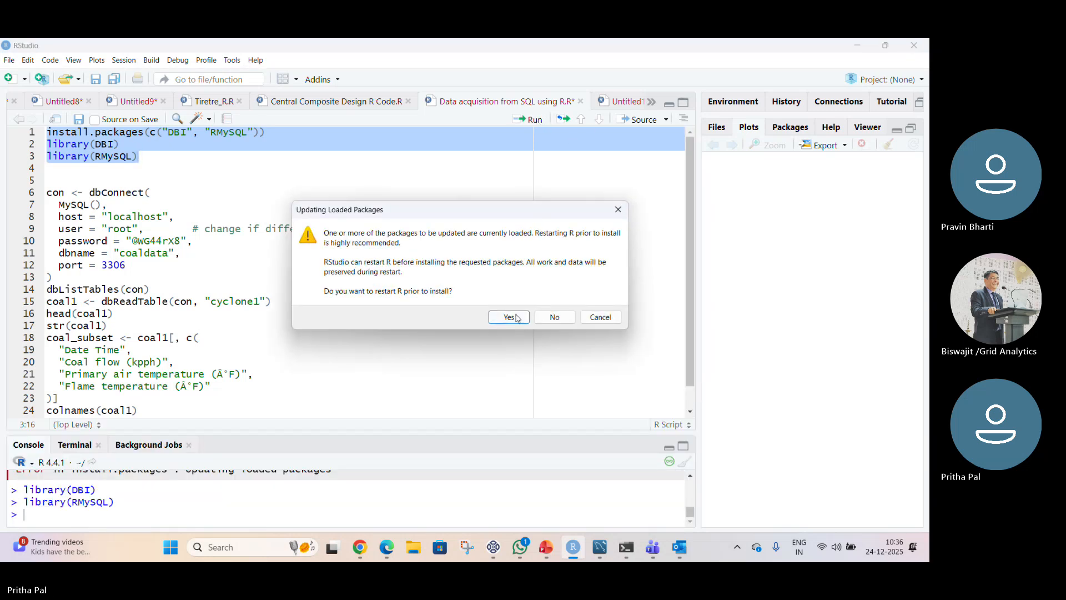
left_click(615, 214)
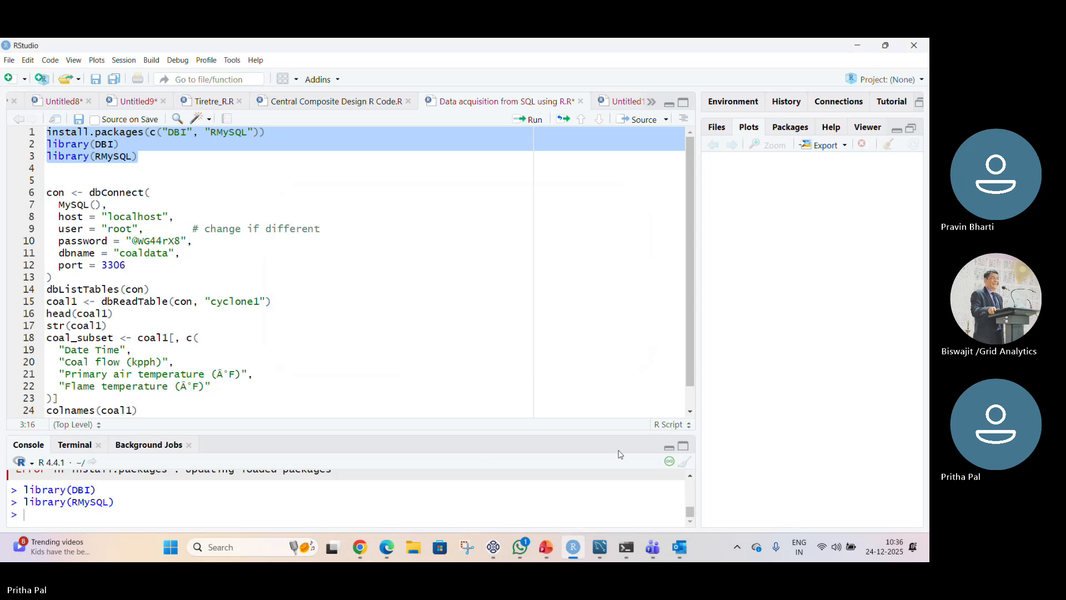
- Enlarge the console and examine the earlier output for installing and loading the DBI and RMySQL packages
left_click(683, 444)
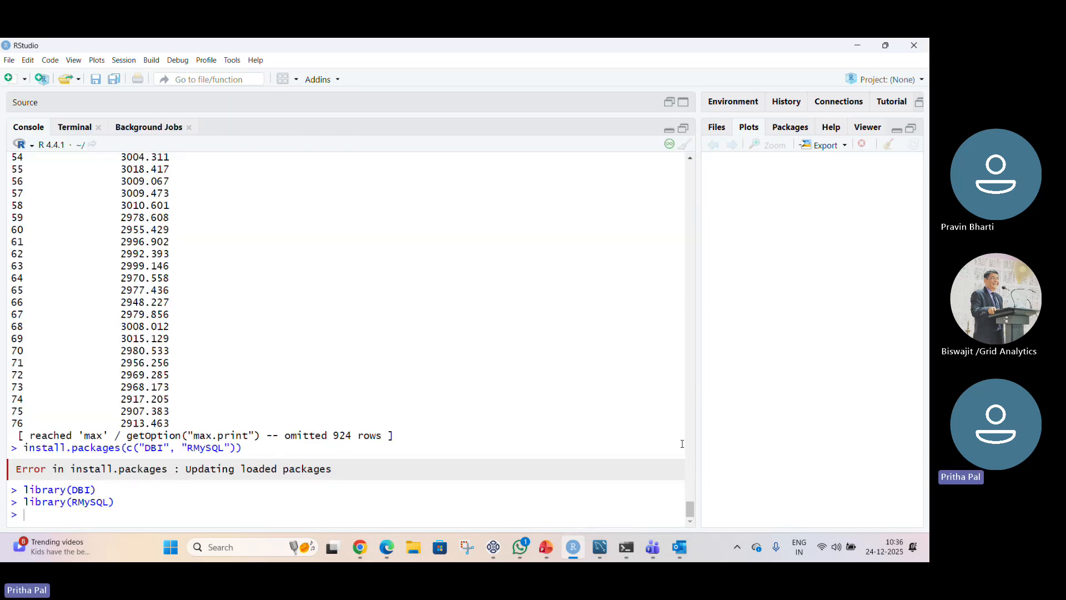
scroll(671, 215, "up", 15)
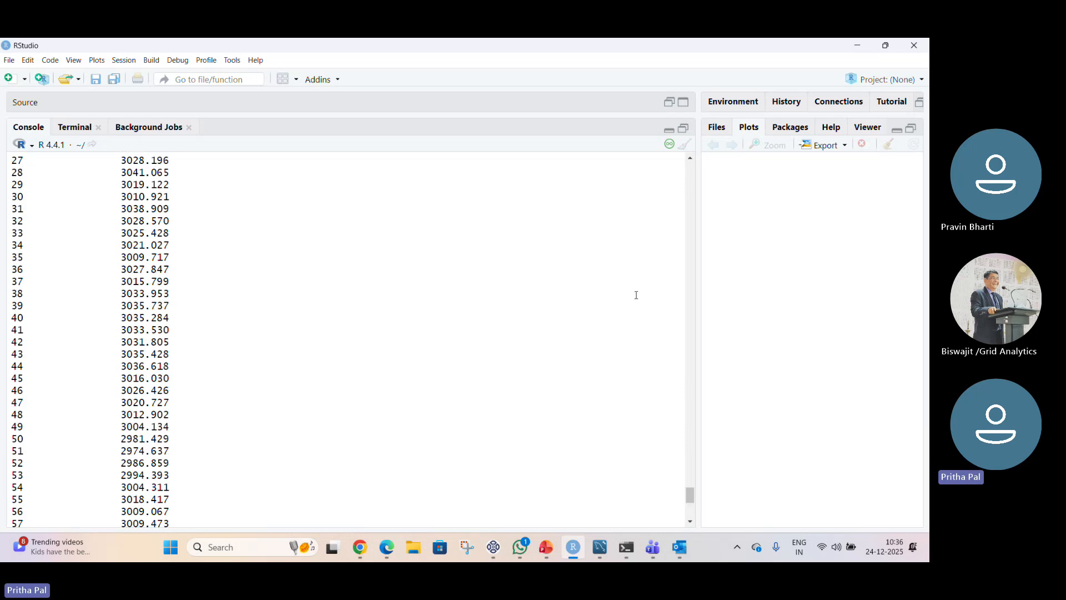
left_click_drag(691, 468, 708, 161)
scroll(382, 339, "down", 4)
scroll(382, 339, "down", 3)
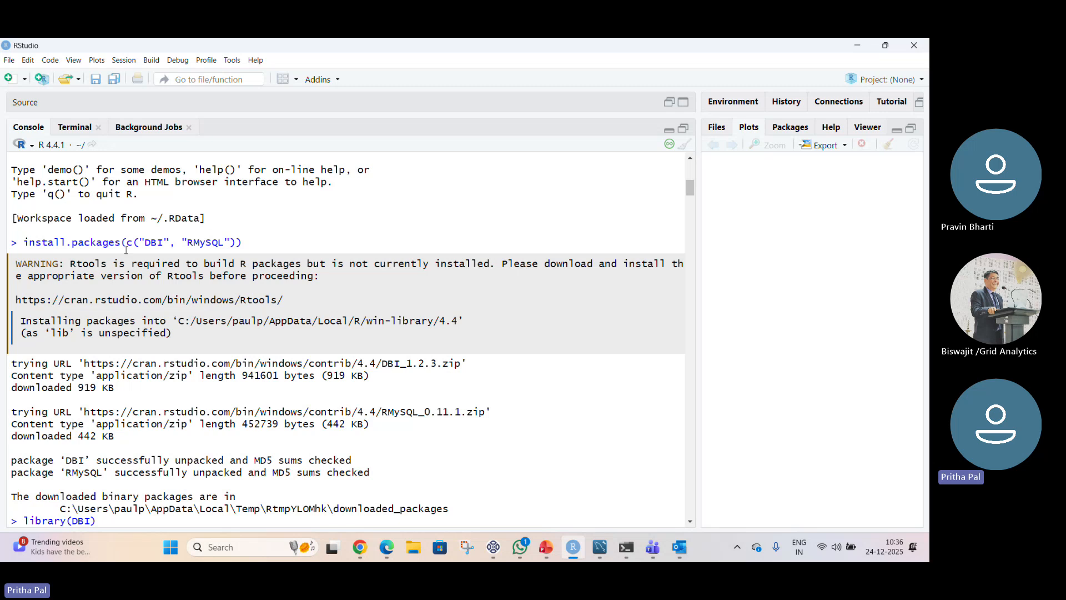
scroll(155, 251, "down", 3)
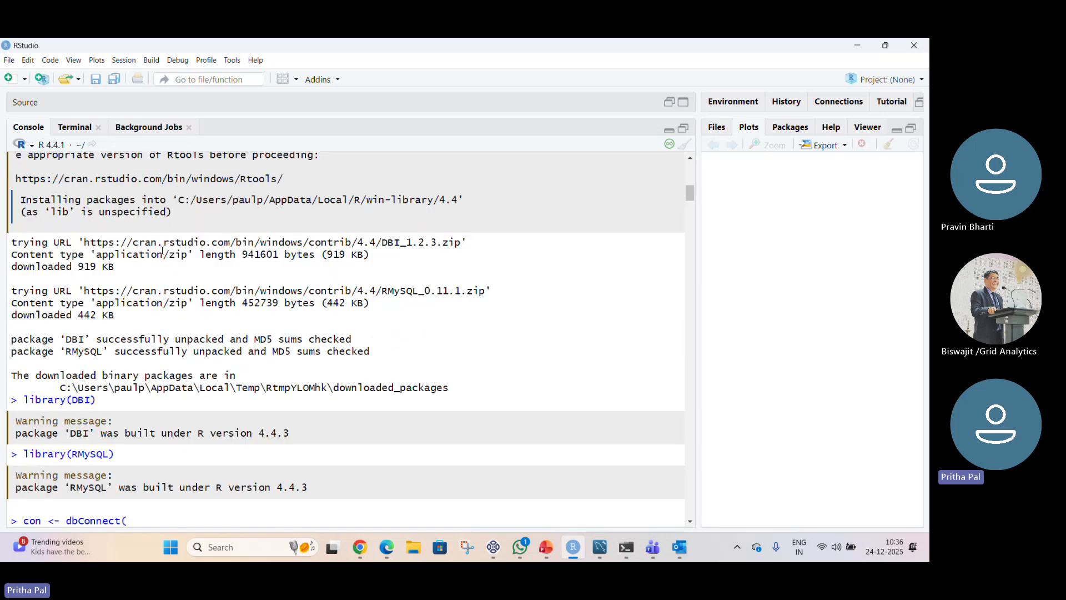
scroll(162, 251, "down", 3)
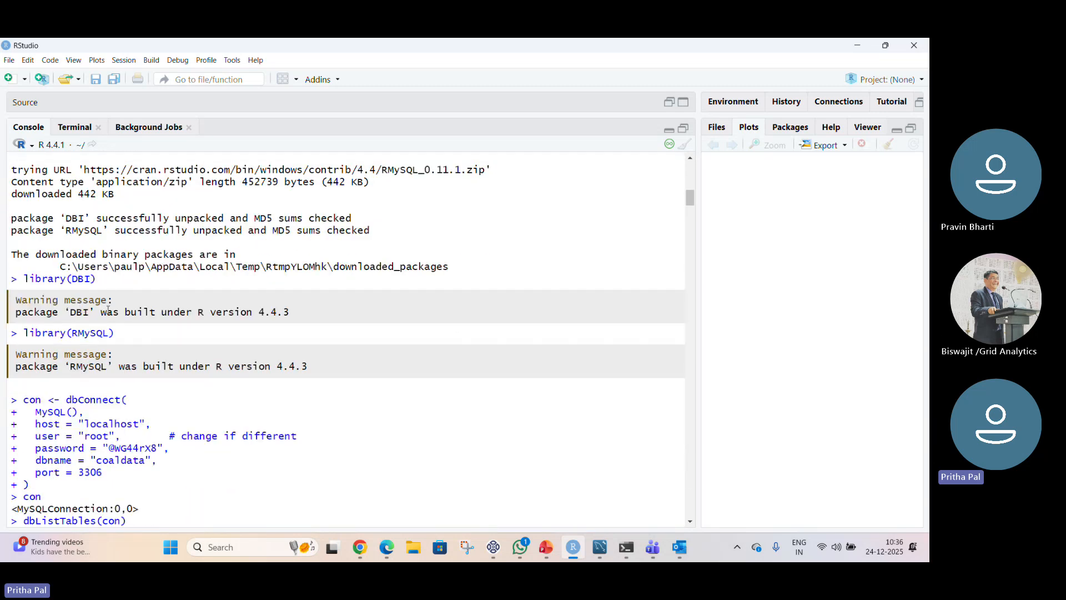
scroll(270, 299, "down", 2)
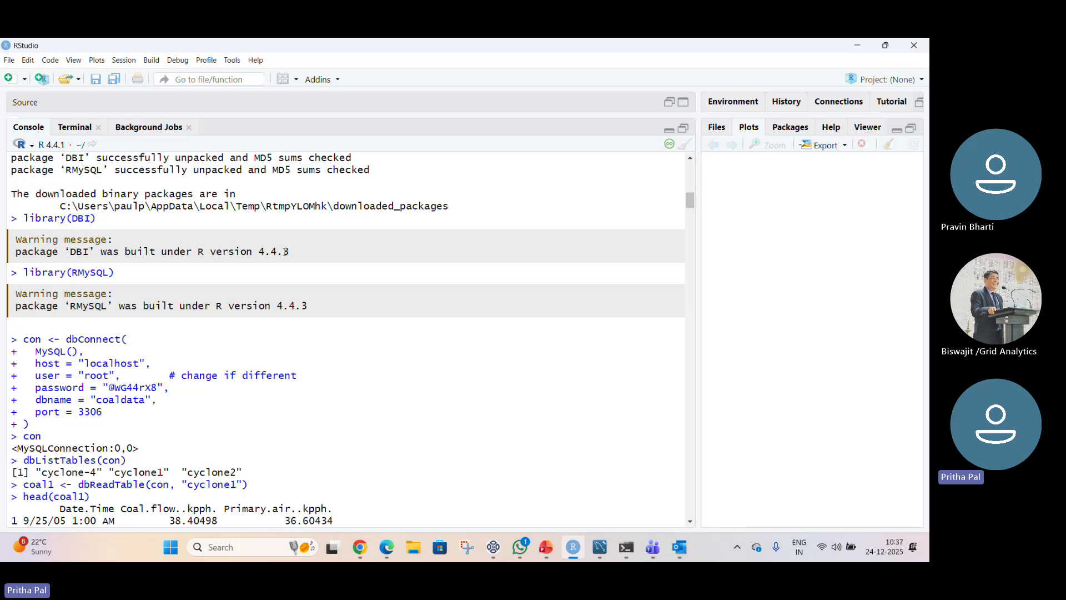
- Return to the script and highlight the dbConnect block that defines the MySQL connection to coaldata
left_click(669, 129)
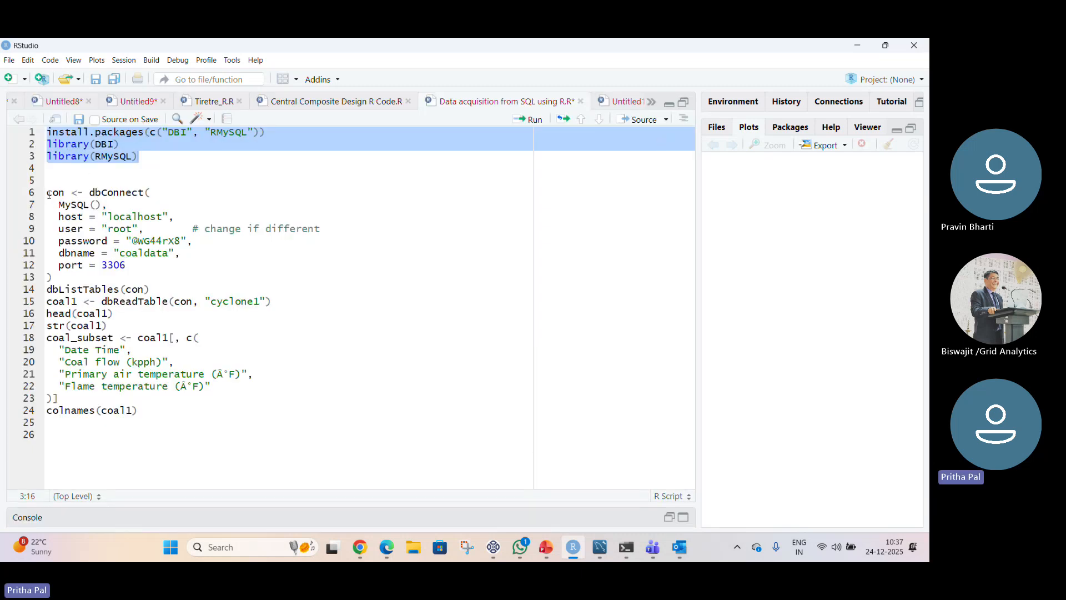
left_click_drag(48, 193, 148, 276)
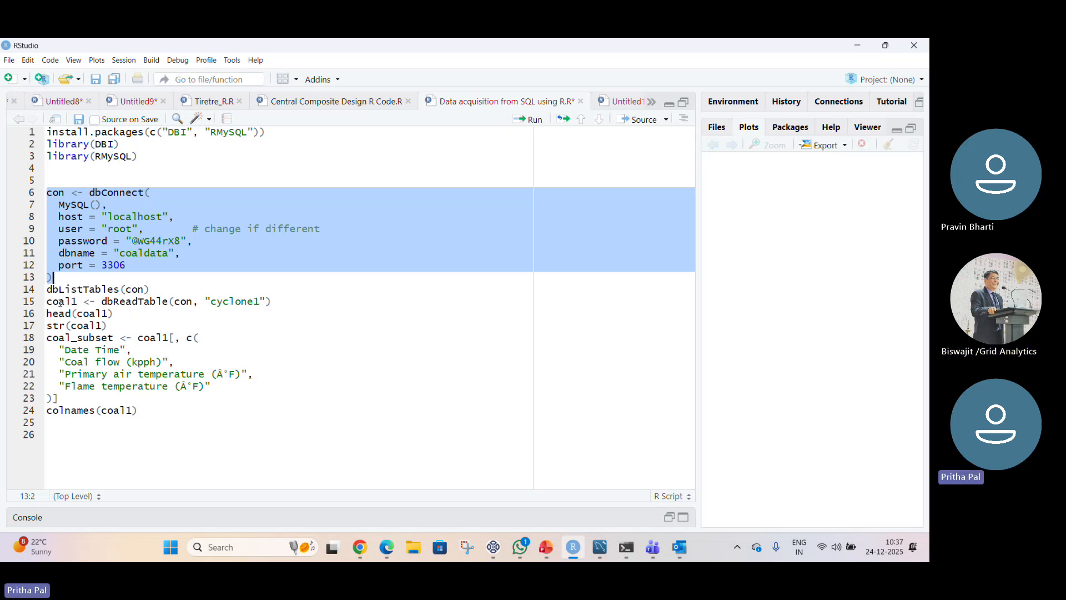
left_click(124, 171)
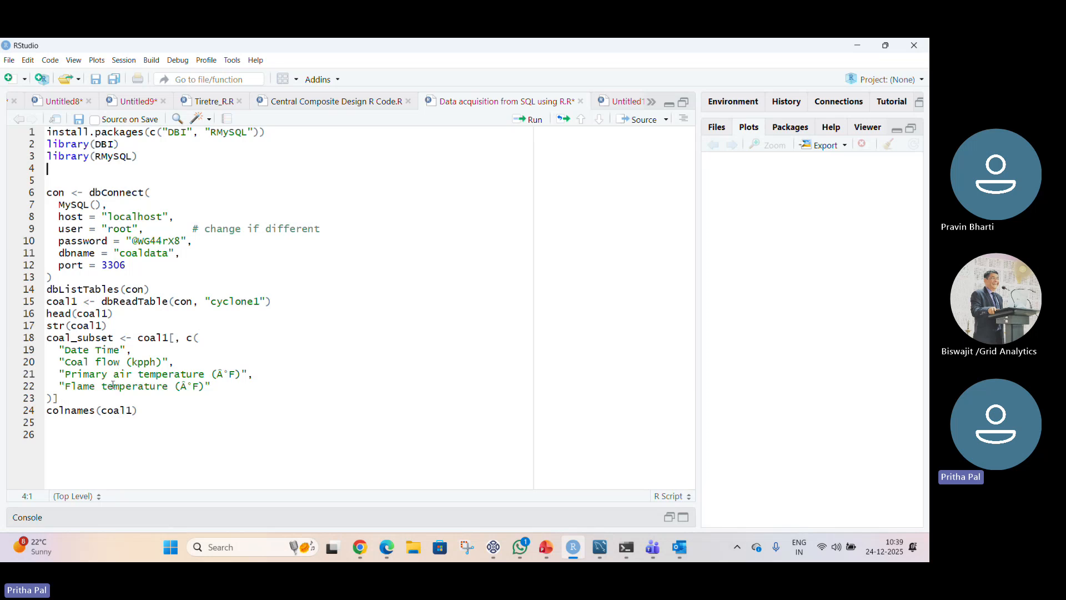
- Review the console output of the table listing, head, str, subset and coal1 commands, and return to the script
left_click(683, 518)
scroll(361, 333, "down", 3)
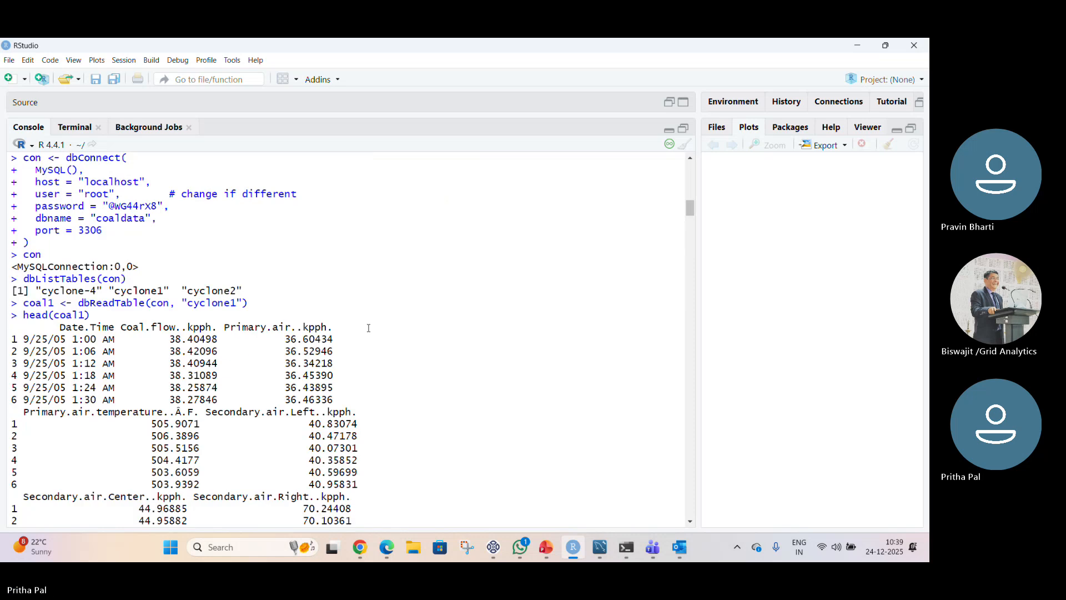
scroll(368, 327, "down", 3)
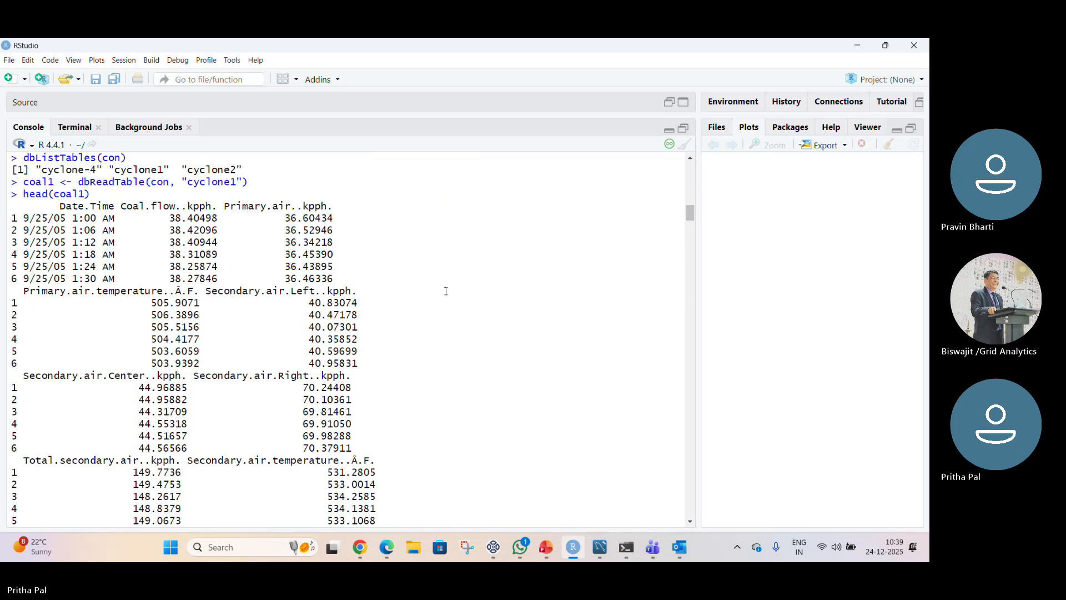
scroll(445, 291, "down", 6)
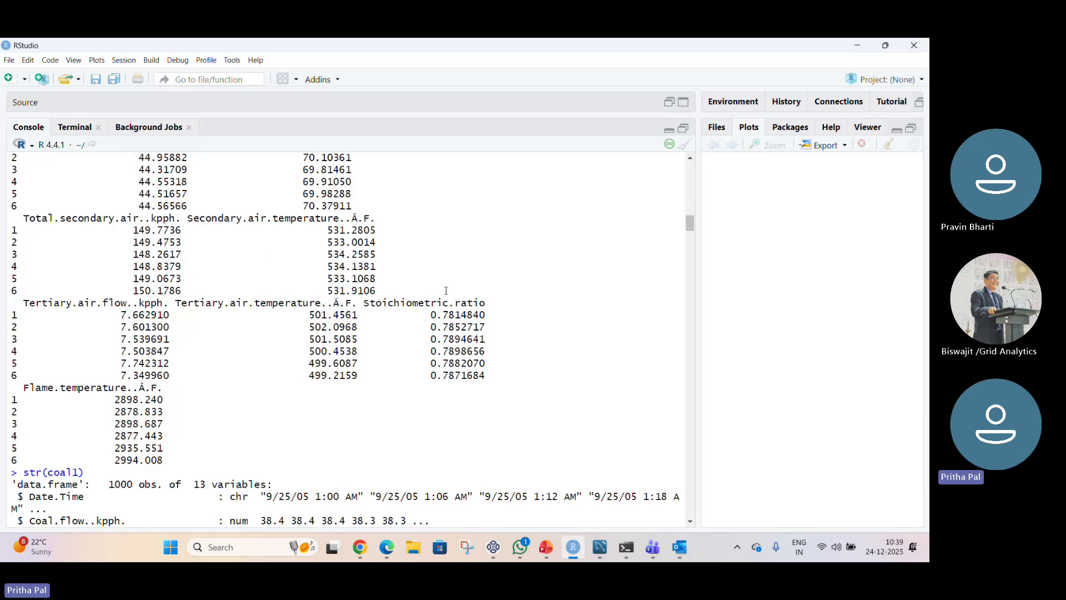
scroll(446, 290, "down", 10)
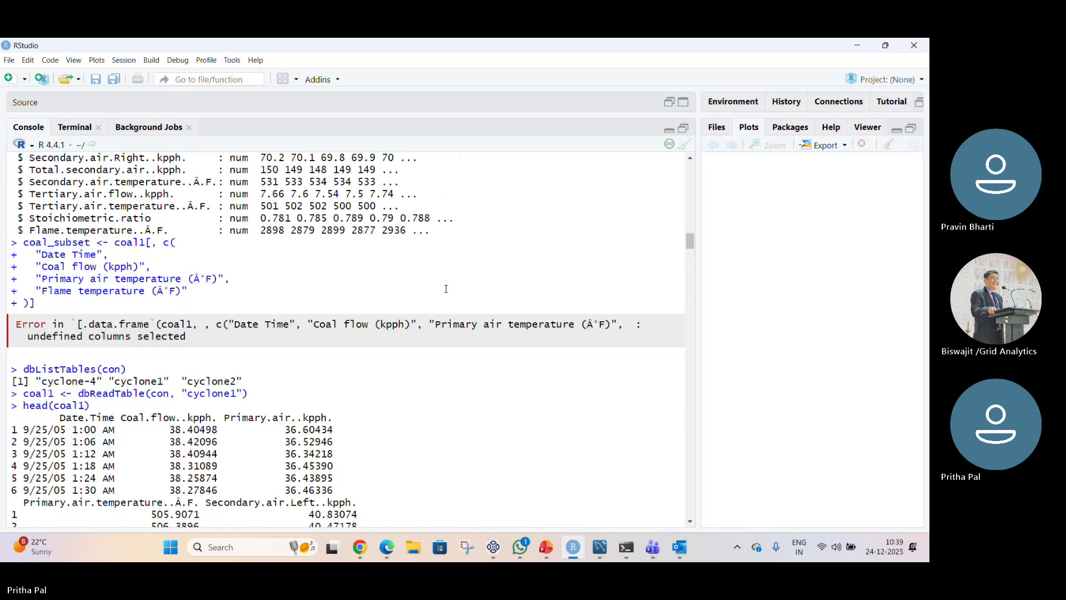
scroll(446, 289, "down", 15)
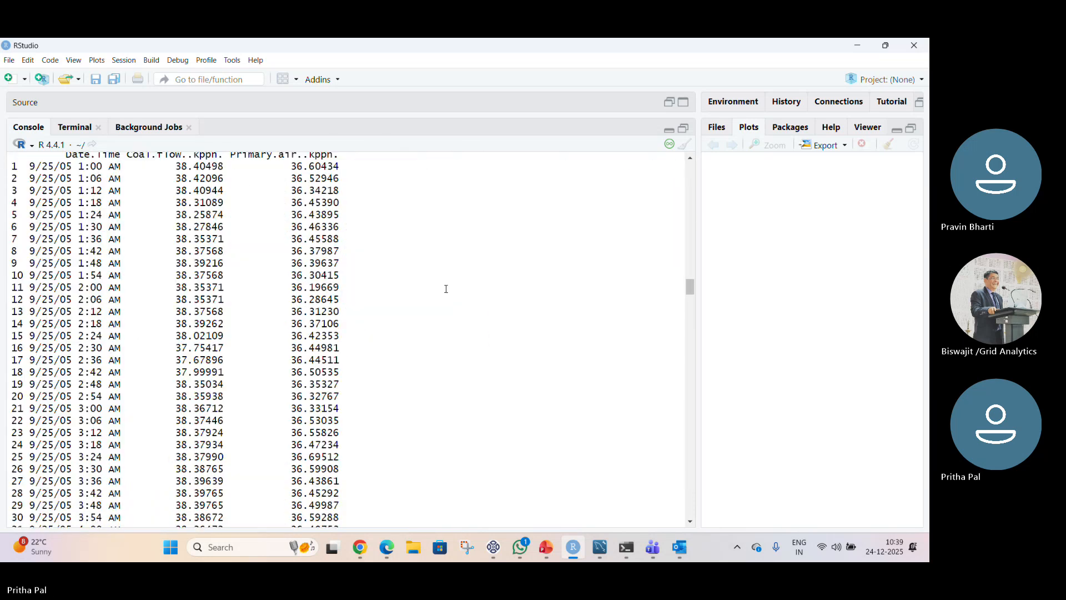
scroll(607, 333, "down", 1)
scroll(606, 333, "up", 7)
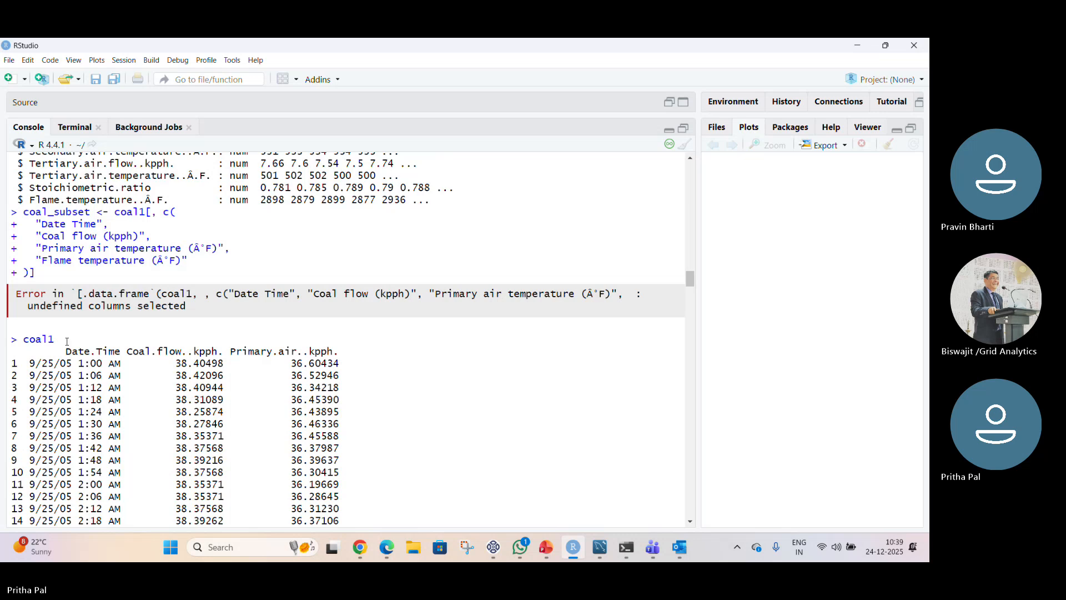
scroll(505, 404, "down", 4)
scroll(550, 326, "up", 8)
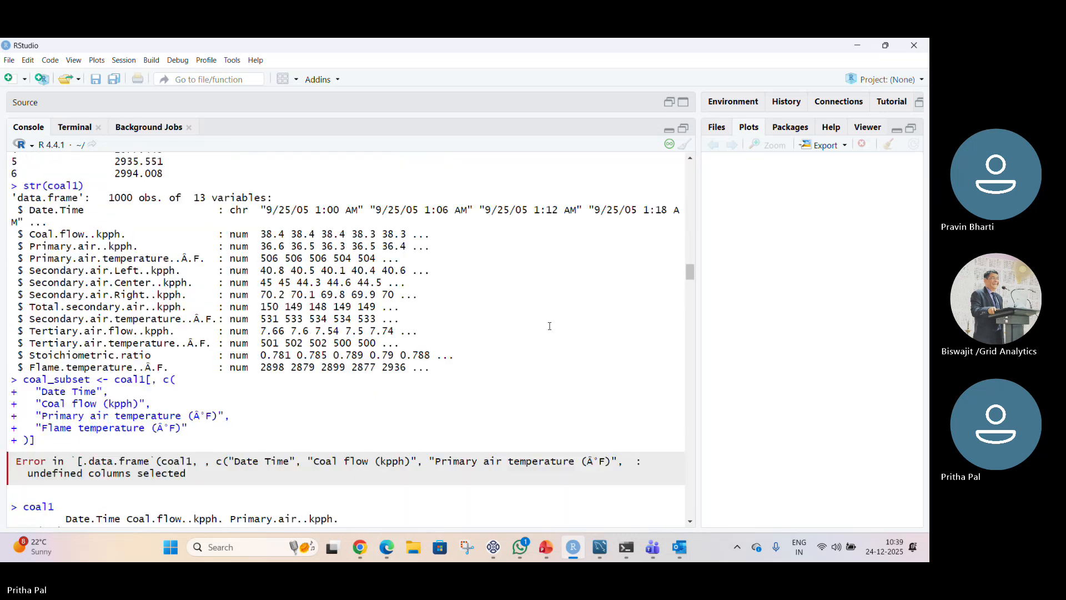
scroll(549, 326, "up", 7)
scroll(547, 325, "down", 18)
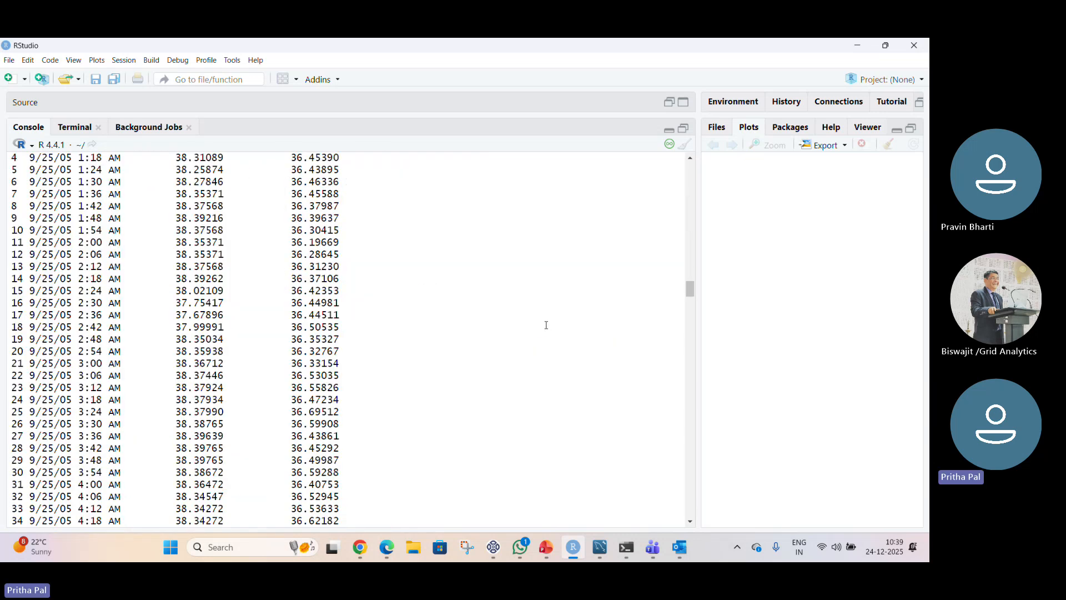
scroll(545, 325, "down", 20)
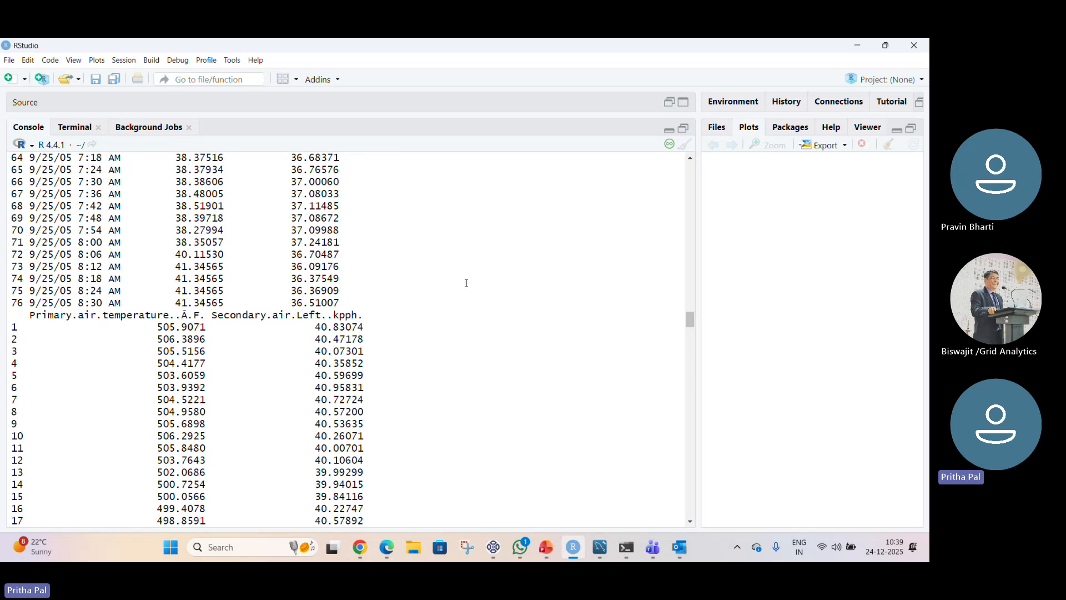
left_click_drag(689, 319, 700, 508)
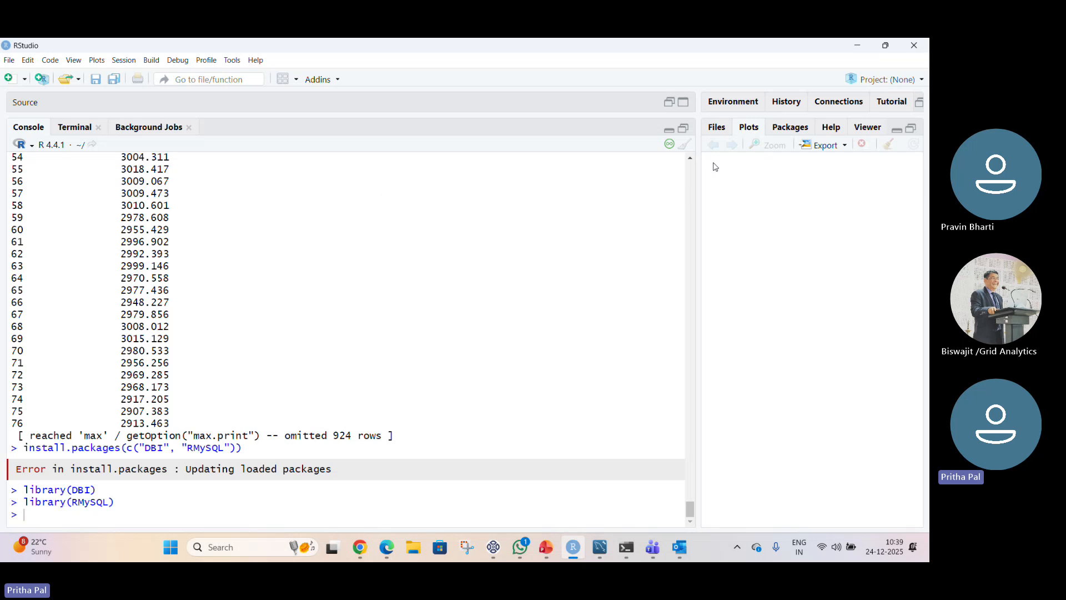
left_click(670, 131)
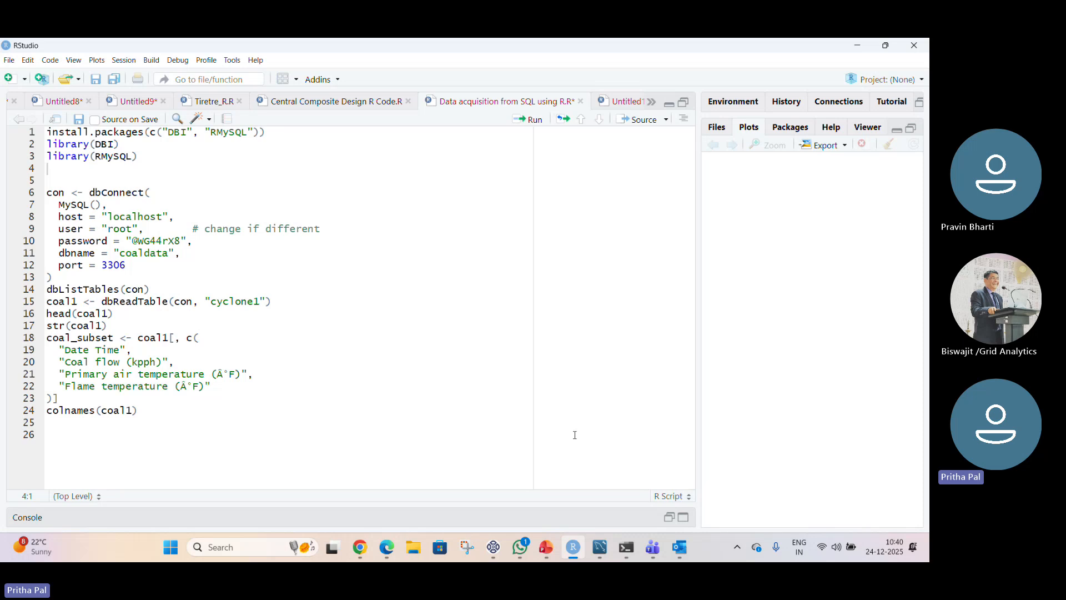
- Switch to the Jupyter notebook Data Acquisition from MySQL and examine its connection code, cyclone1 query and resulting data tables
left_click(361, 547)
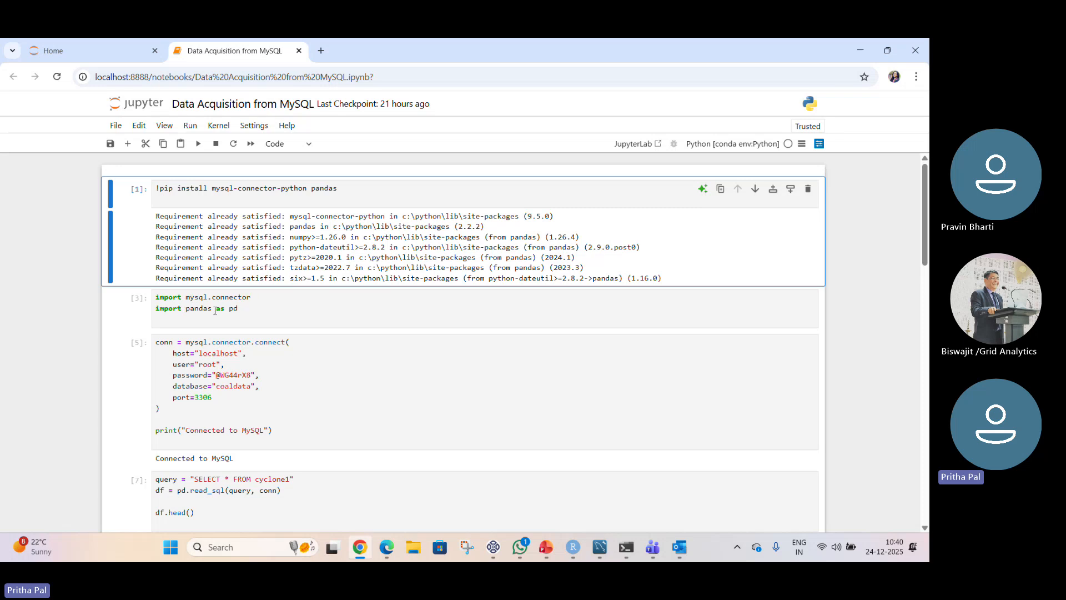
scroll(241, 311, "down", 2)
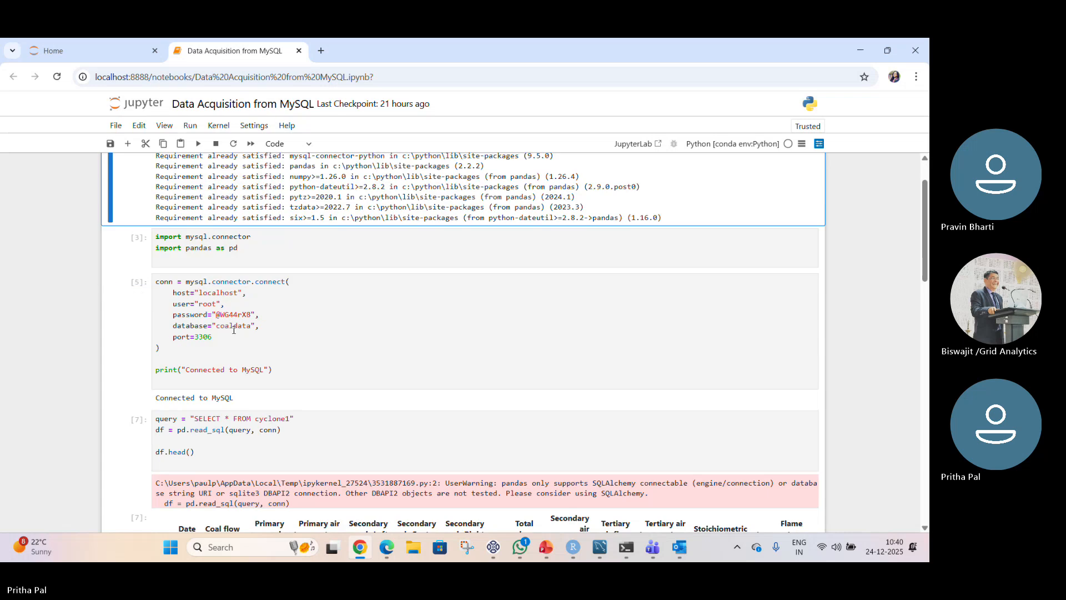
scroll(233, 310, "up", 1)
scroll(200, 226, "down", 1)
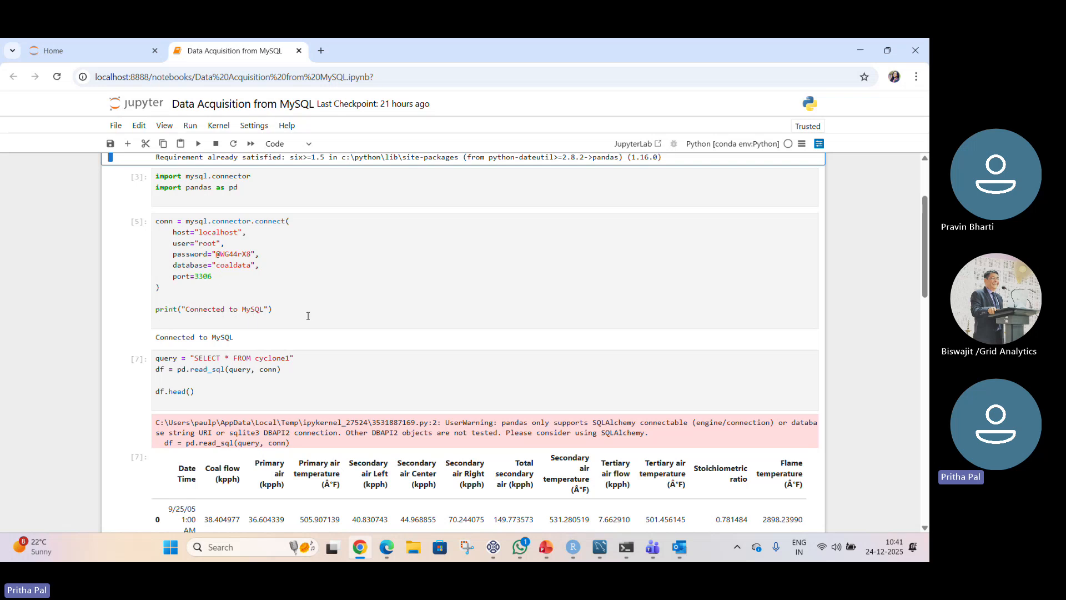
scroll(255, 320, "down", 1)
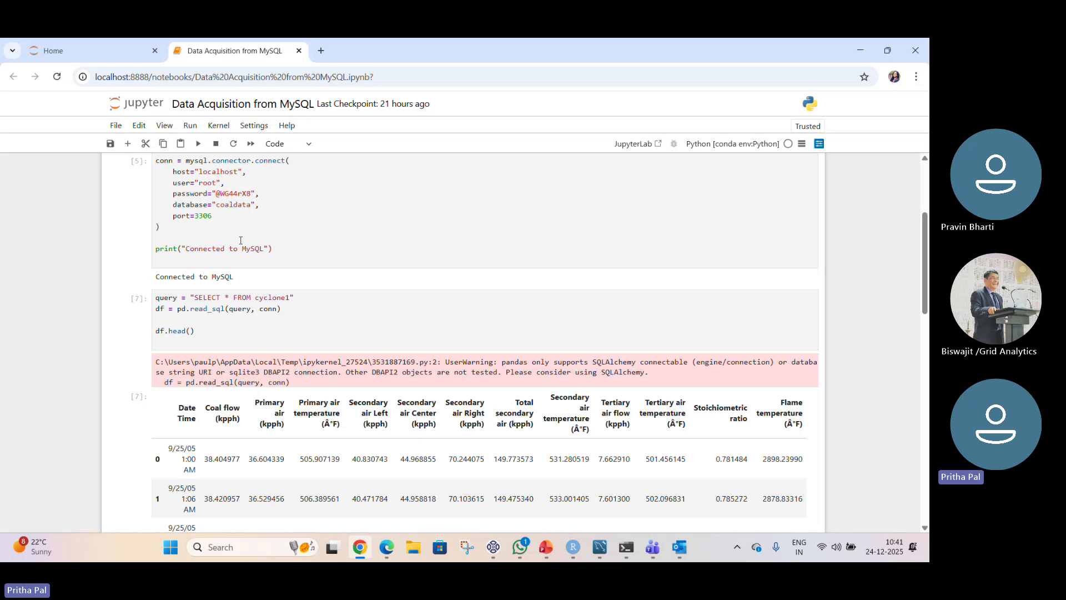
scroll(242, 267, "down", 1)
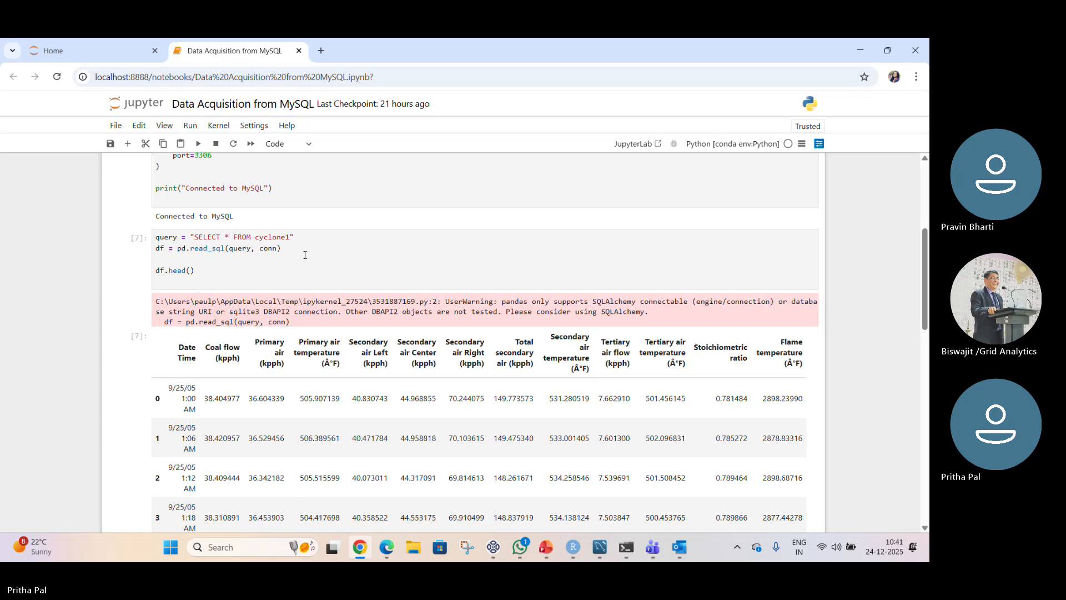
scroll(348, 267, "down", 3)
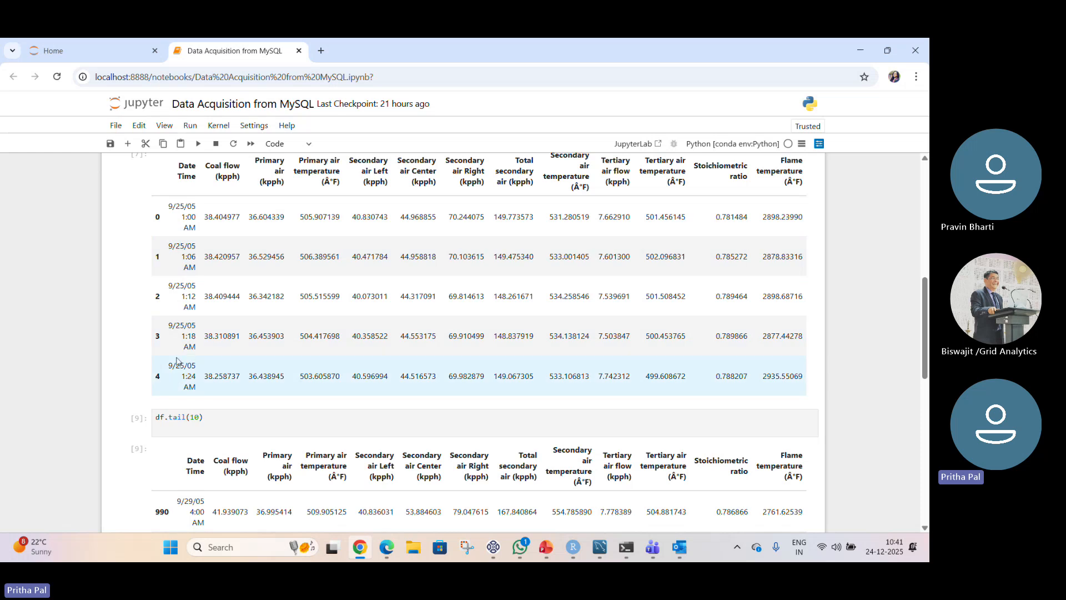
- Examine the notebook's DataFrame outputs for the first rows, df.tail(10) and df.shape
scroll(261, 337, "down", 1)
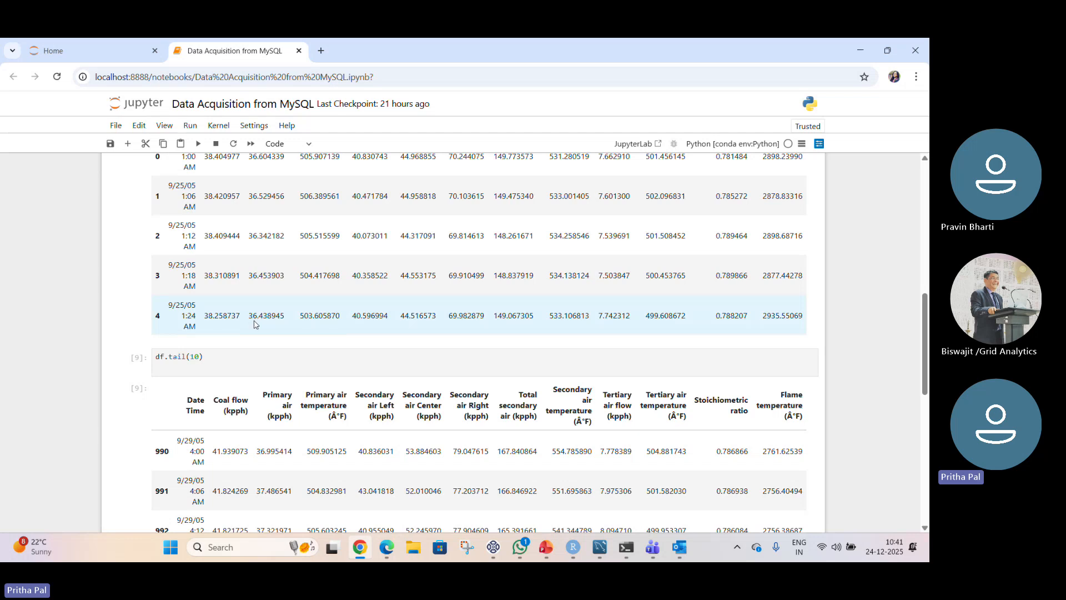
scroll(254, 325, "down", 2)
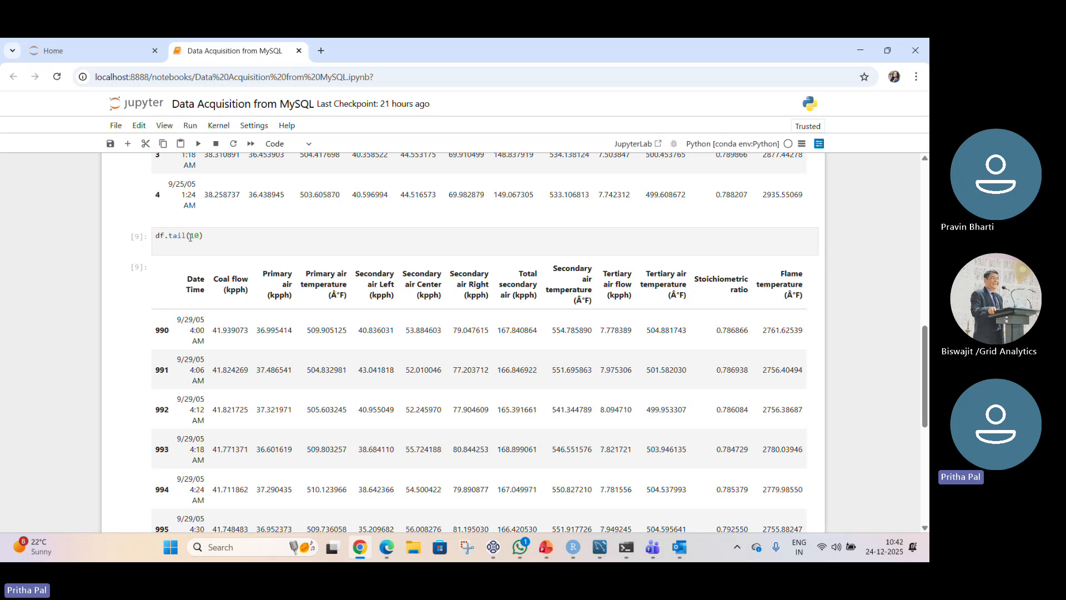
scroll(227, 275, "down", 2)
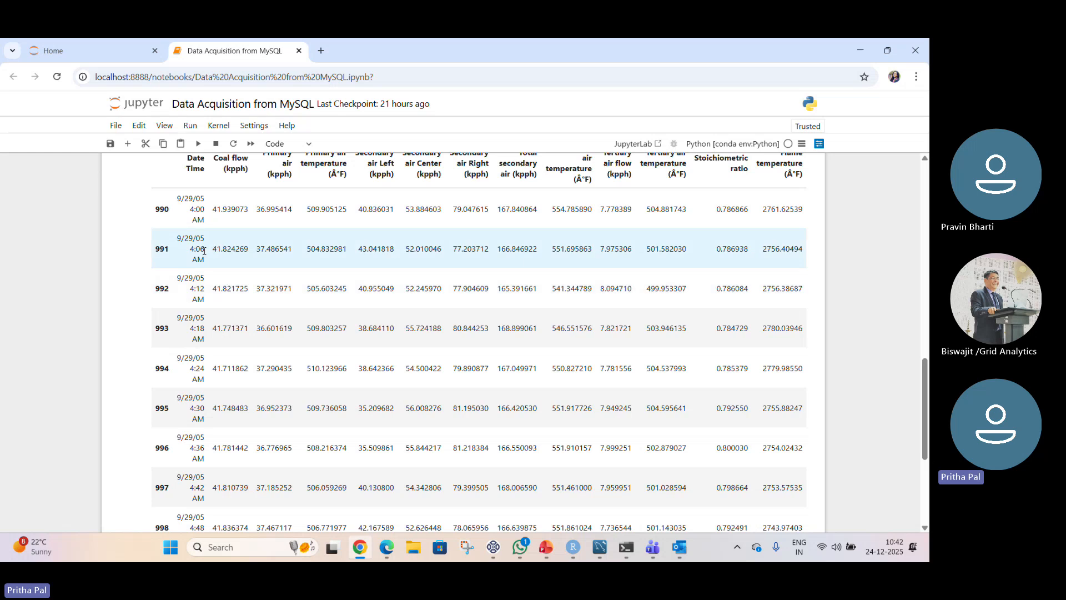
scroll(169, 219, "down", 2)
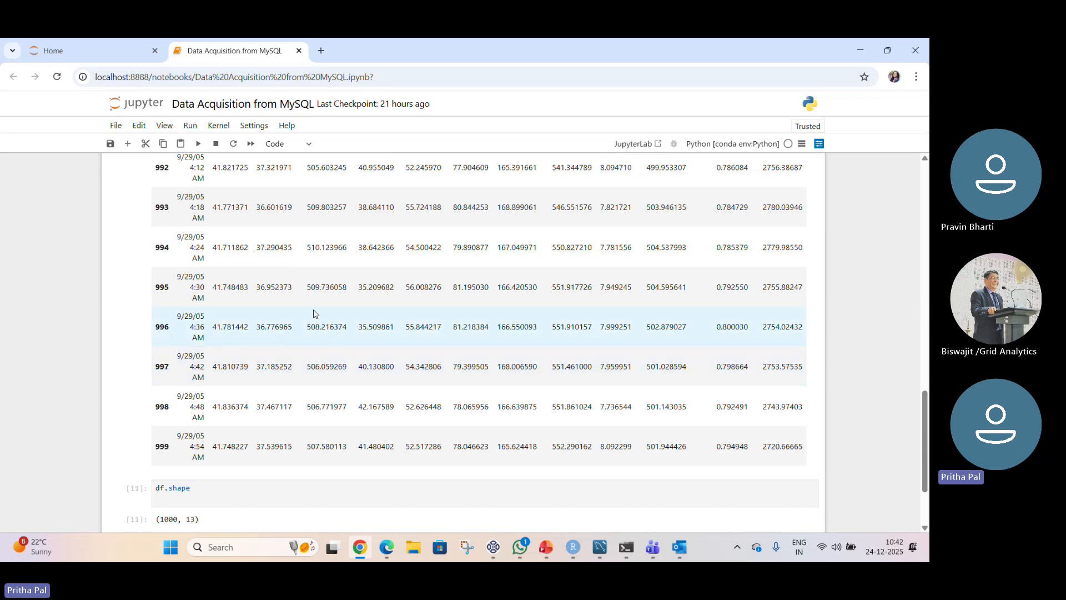
scroll(313, 313, "down", 2)
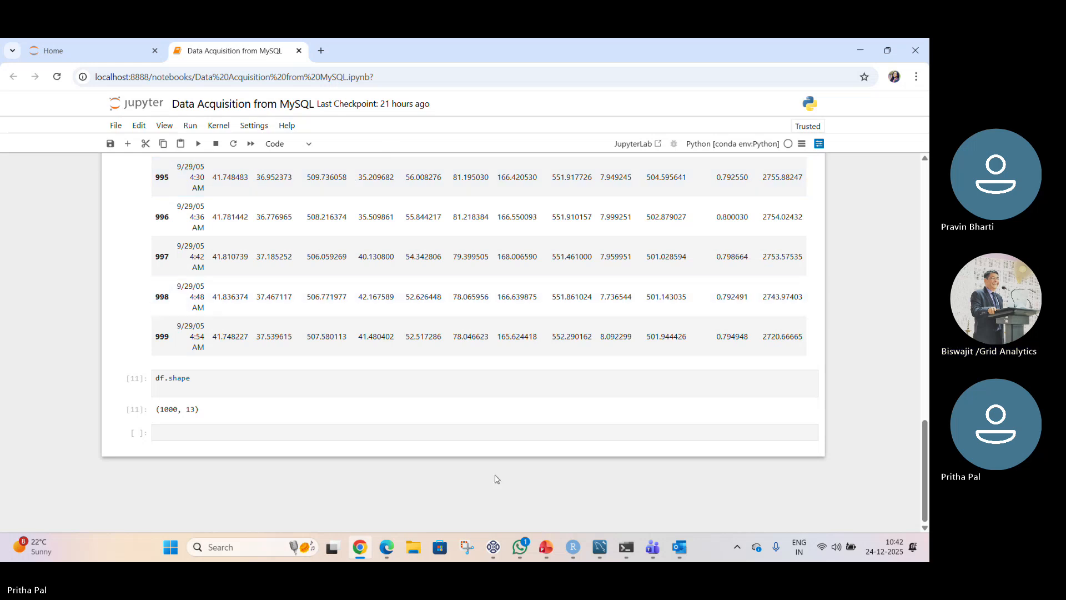
- Switch to Statistica and open the workspace containing the Characteristics data source and its connected graph, R and Python nodes
left_click(494, 547)
left_click(904, 61)
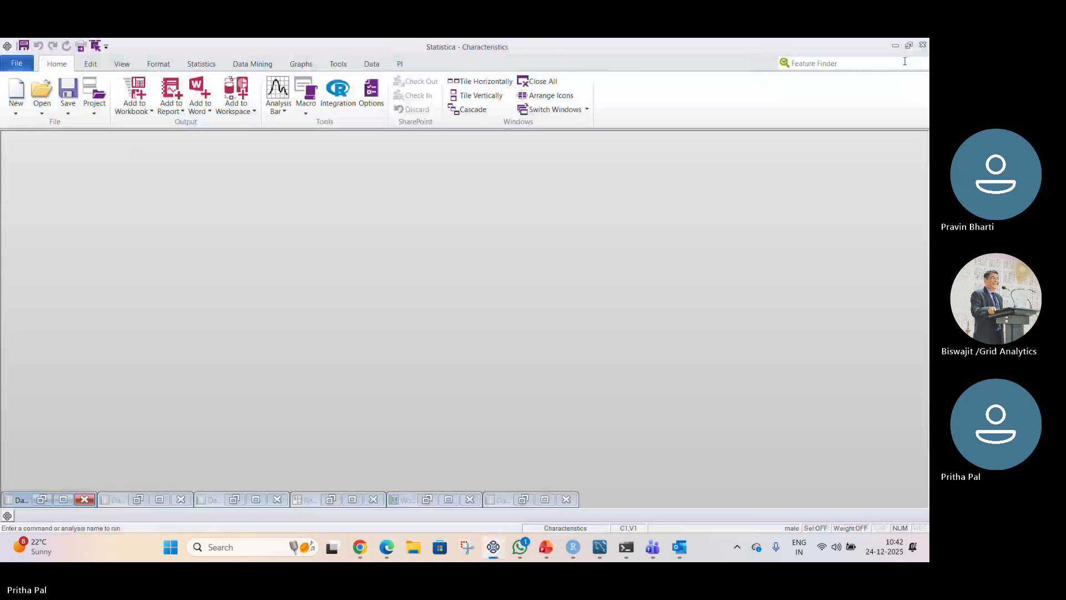
left_click(451, 501)
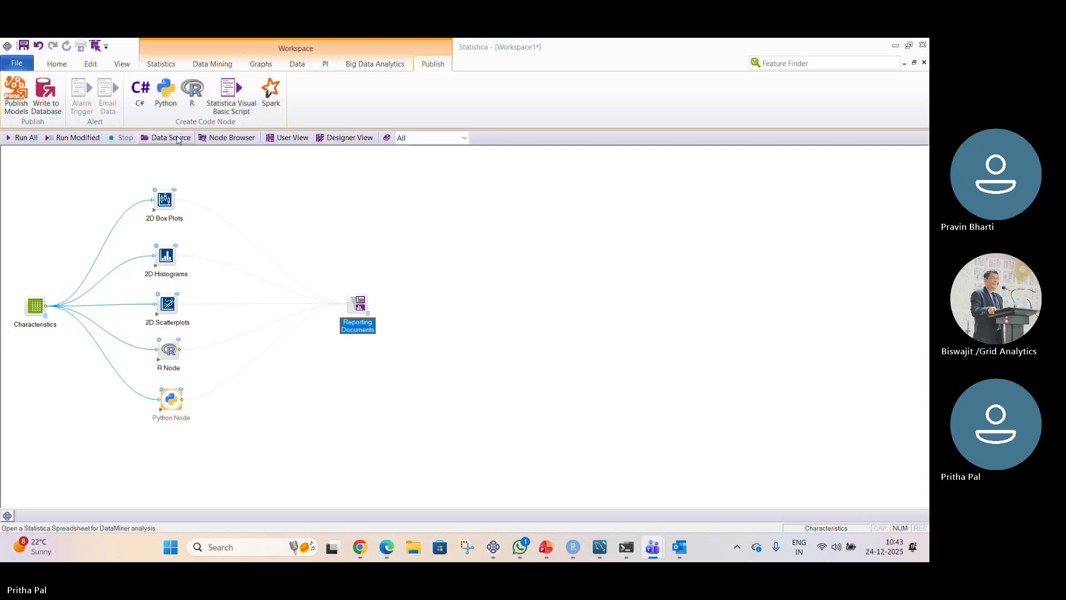
- Insert a Database Connector (SVB) import node into the workspace and place it beyond the Reporting Documents node
left_click(213, 140)
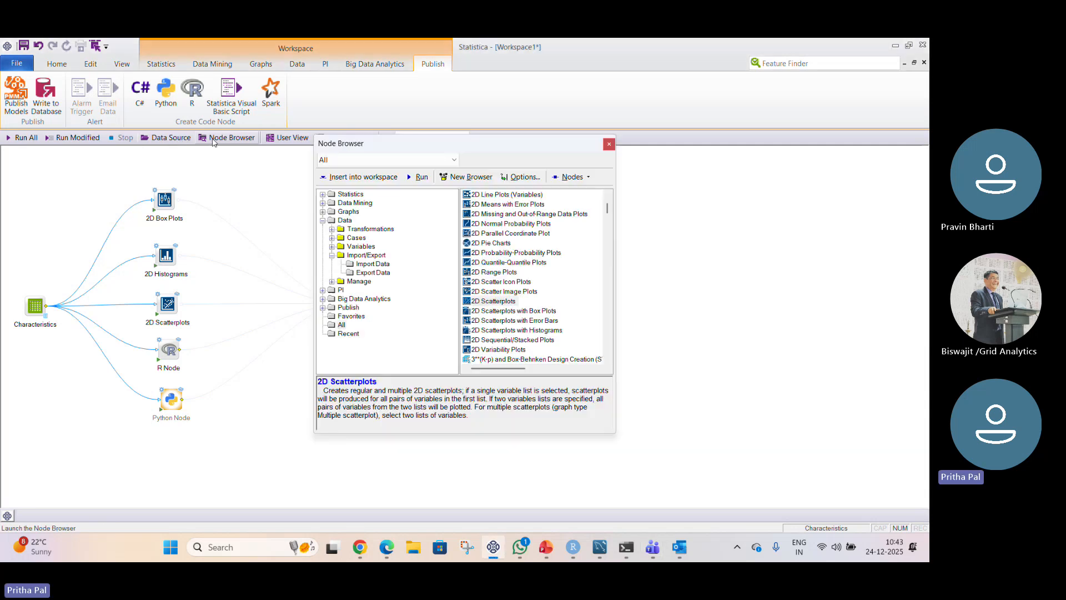
left_click(341, 325)
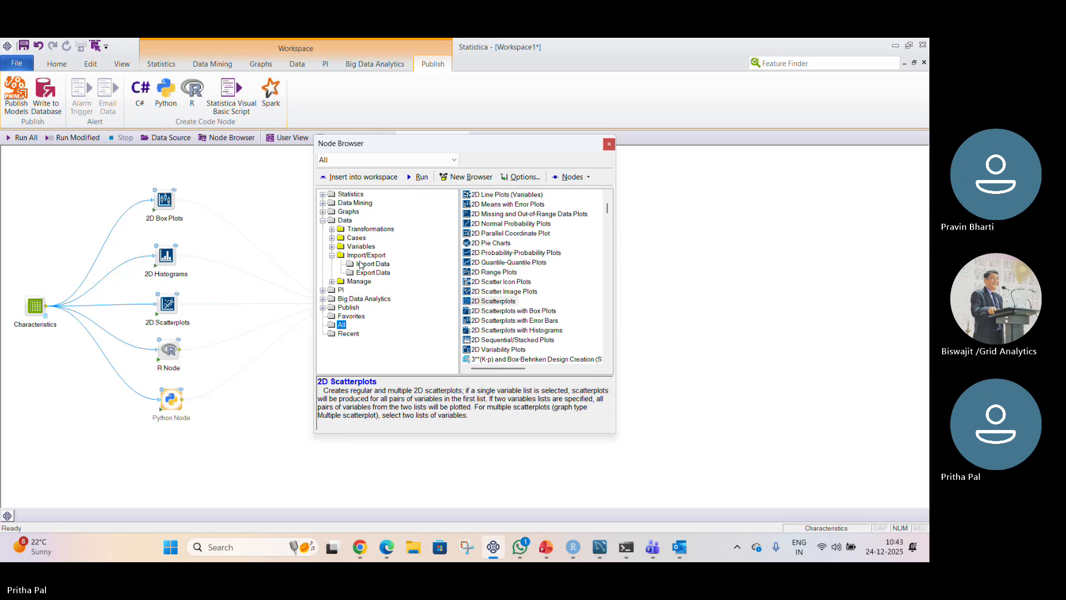
left_click(347, 221)
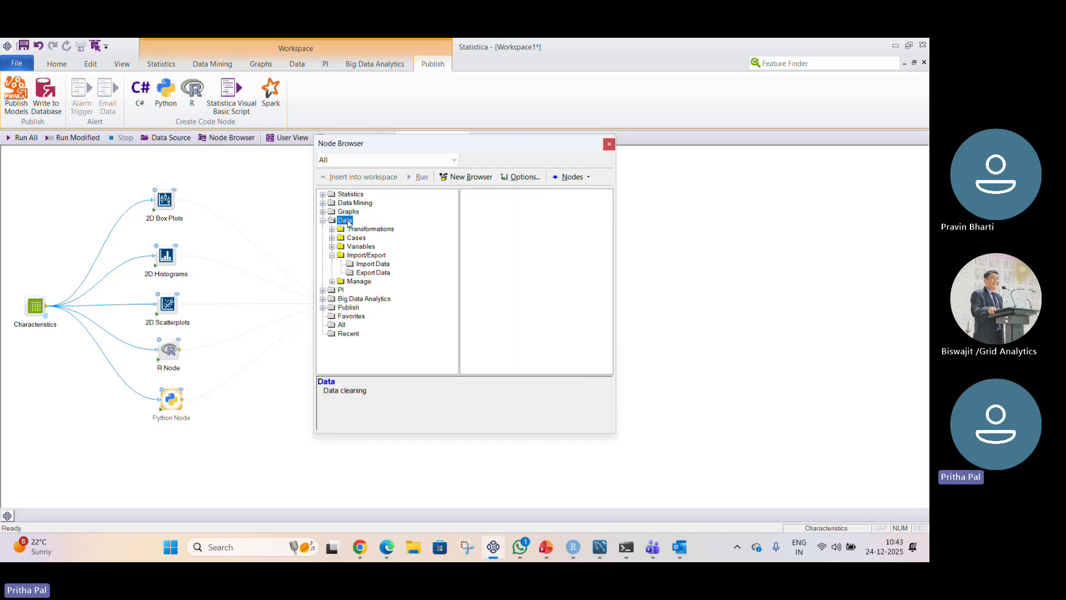
left_click(366, 266)
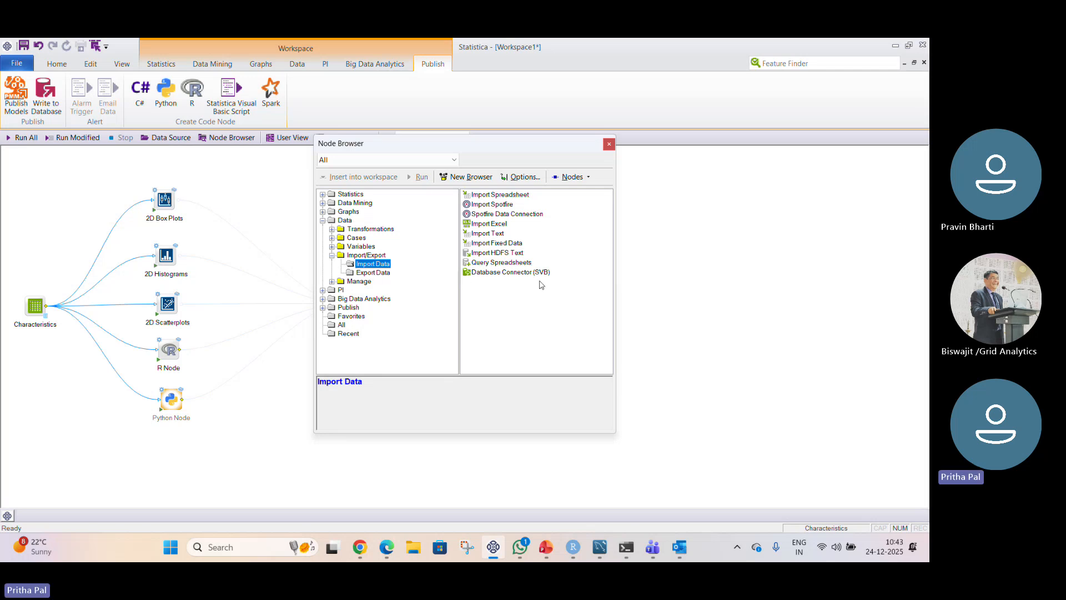
double_click(507, 272)
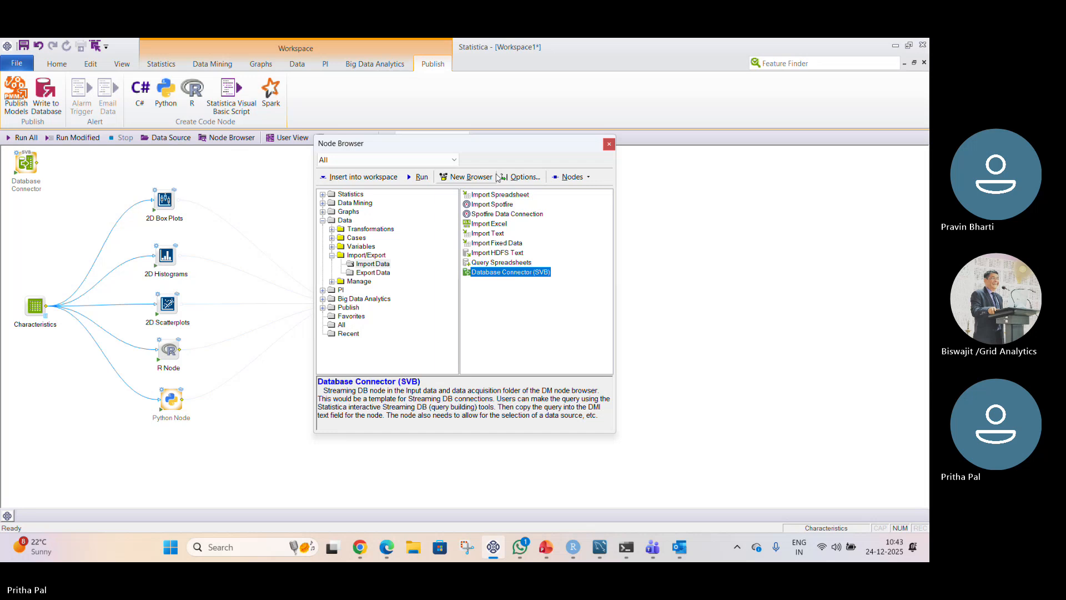
left_click(609, 144)
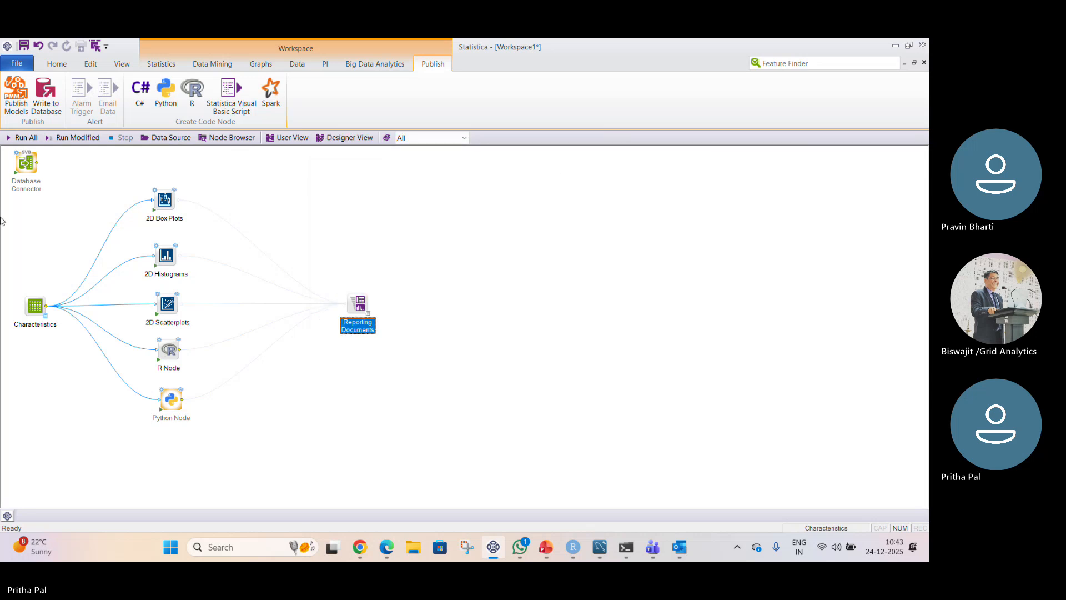
left_click_drag(30, 163, 476, 285)
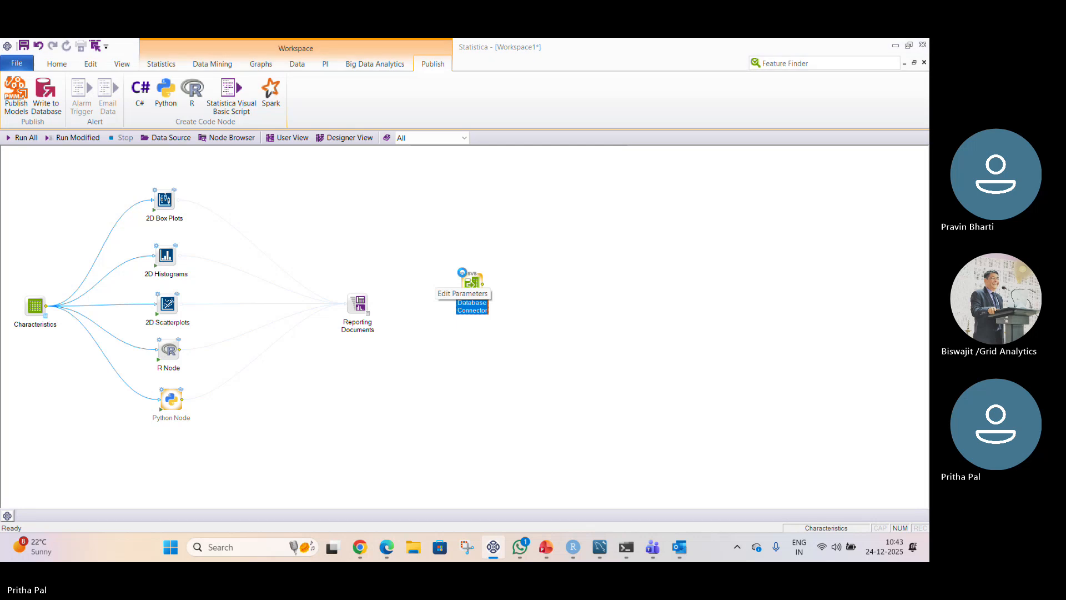
- Set the Database Connector's maximum records to return from the query to 1000
left_click(463, 273)
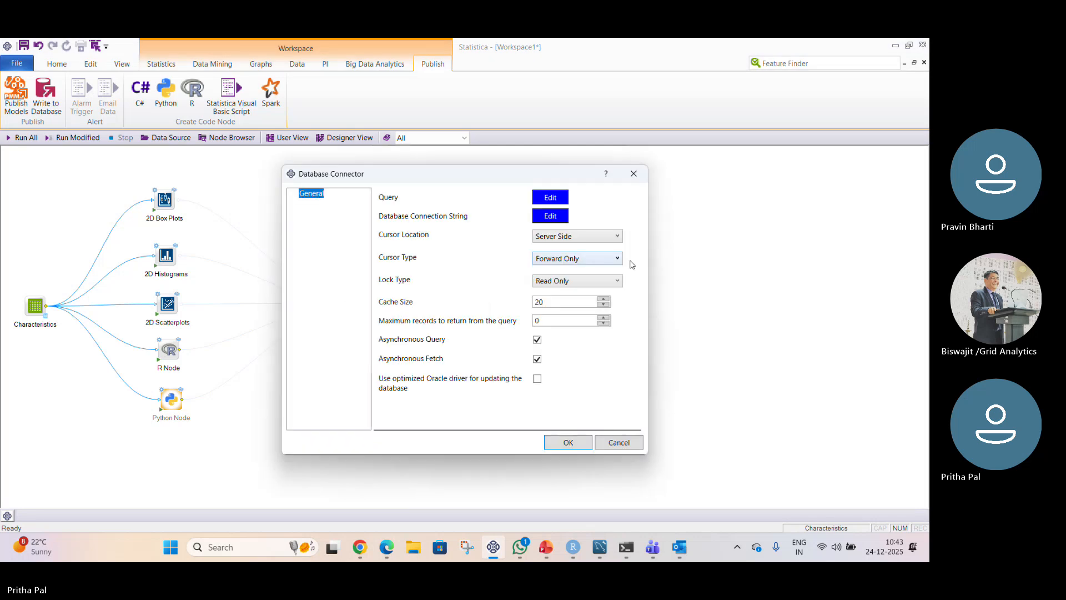
left_click(609, 238)
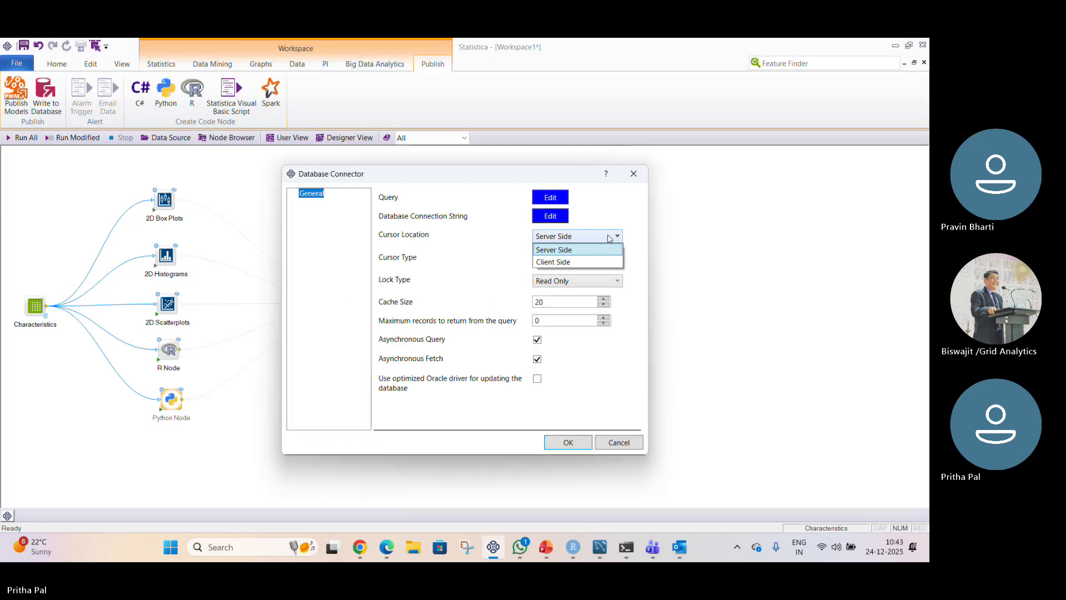
left_click(609, 238)
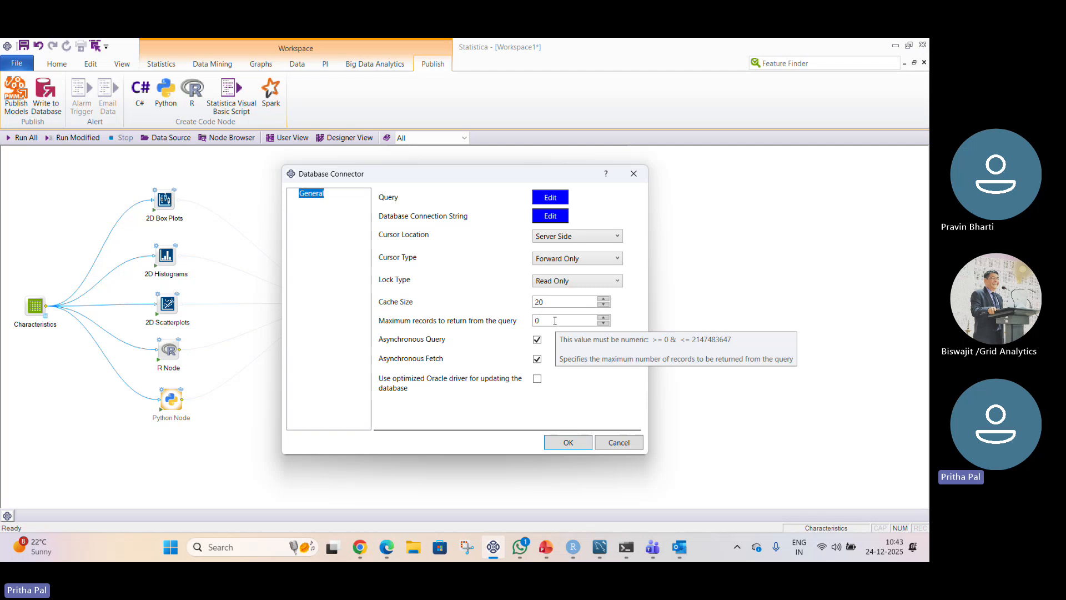
double_click(536, 321)
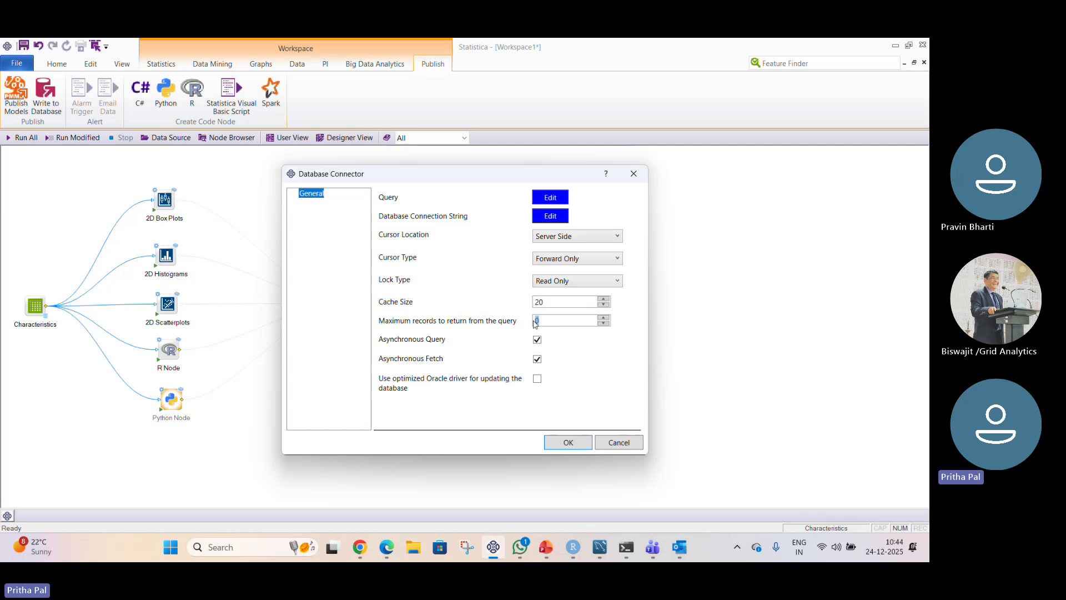
type("1000")
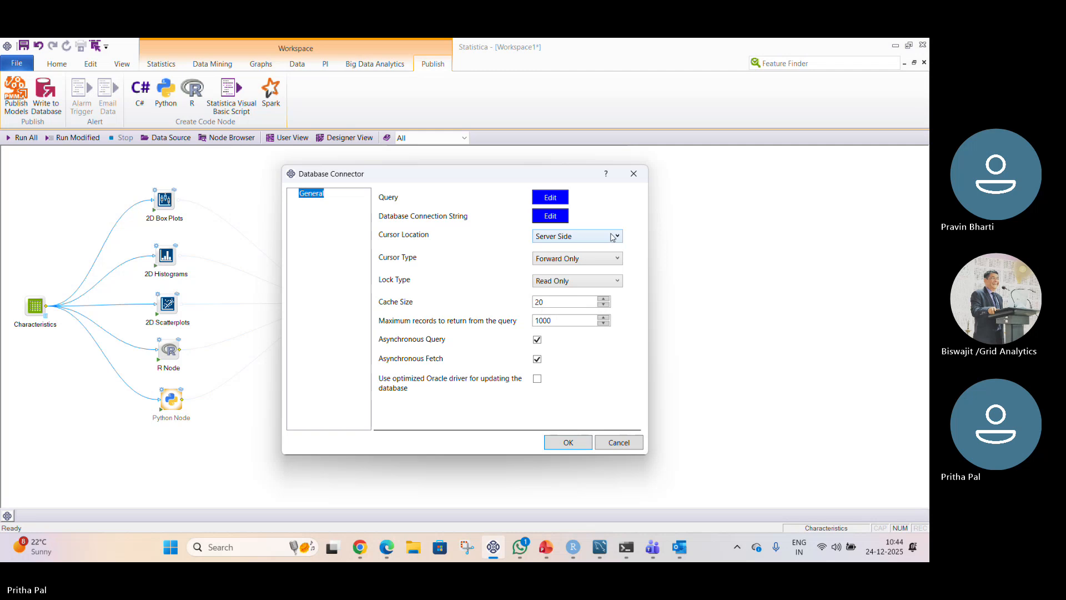
left_click(568, 443)
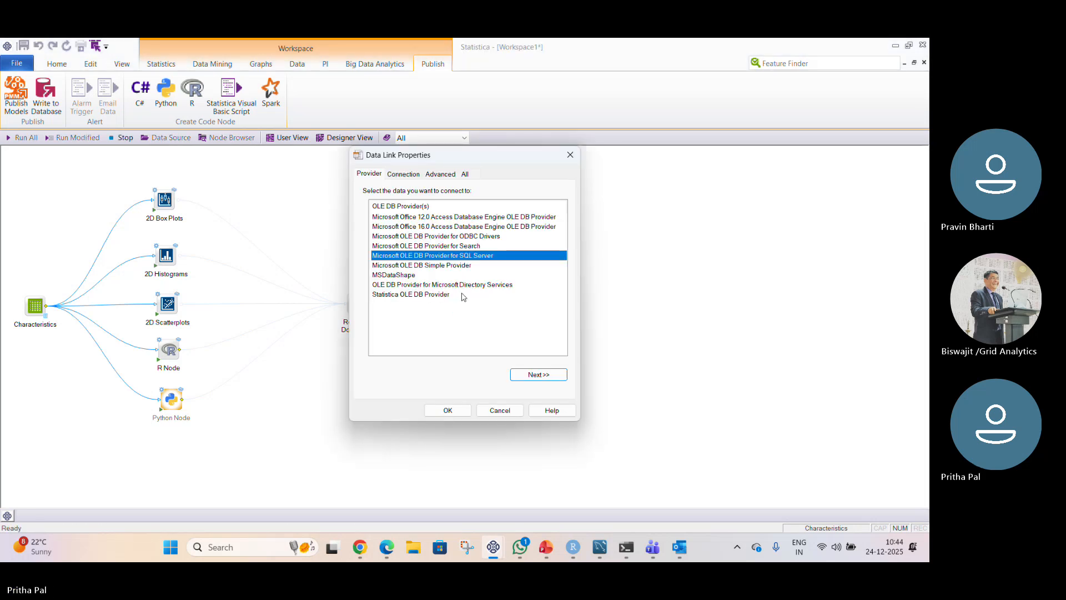
- Choose Microsoft OLE DB Provider for ODBC Drivers for the data link and select MySQL as its data source name
left_click(464, 237)
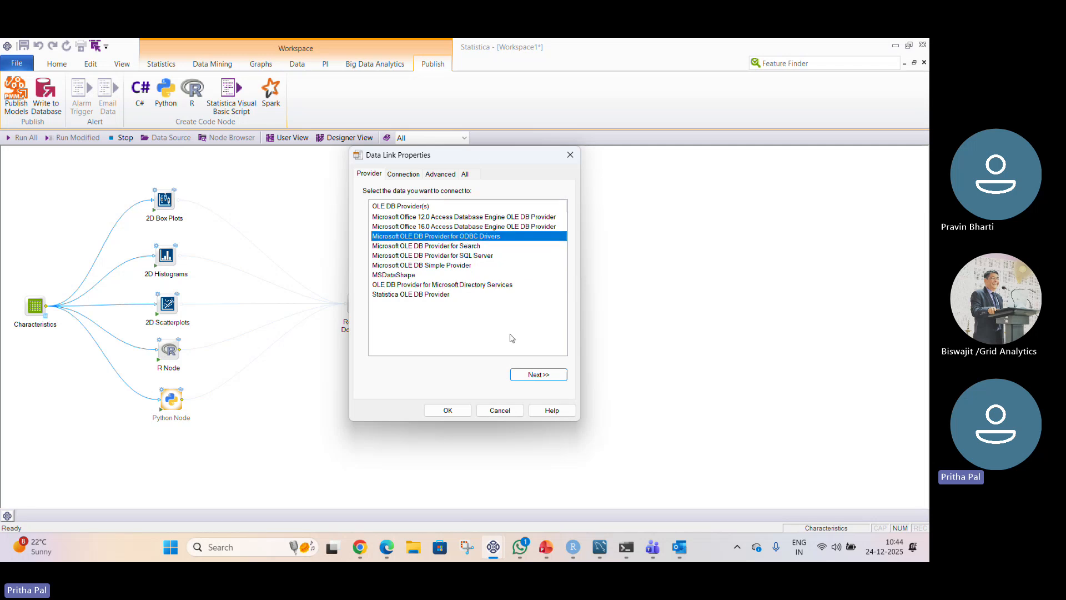
left_click(532, 376)
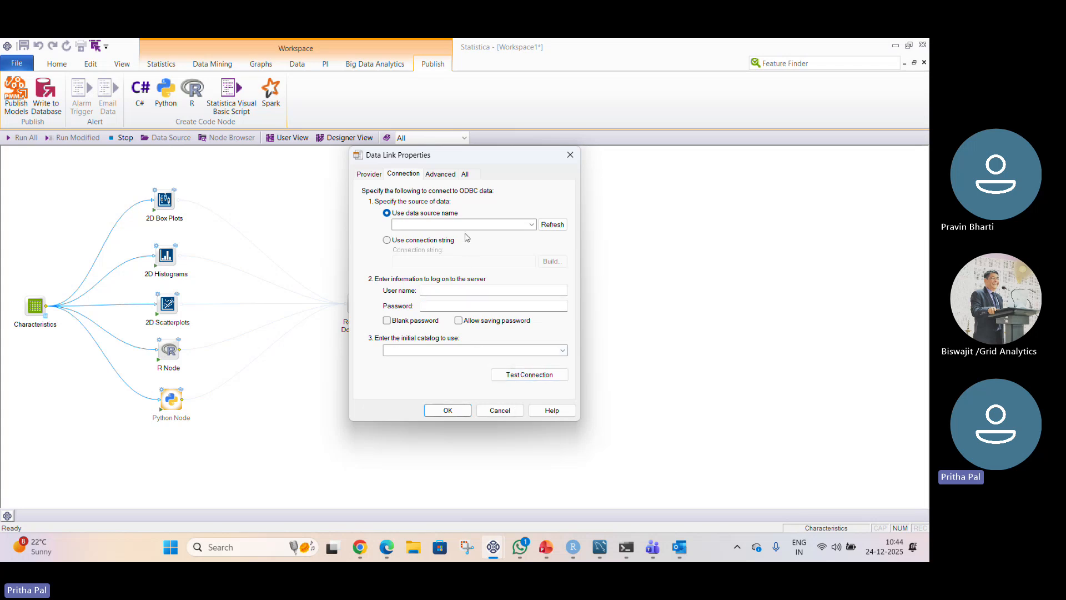
left_click(532, 224)
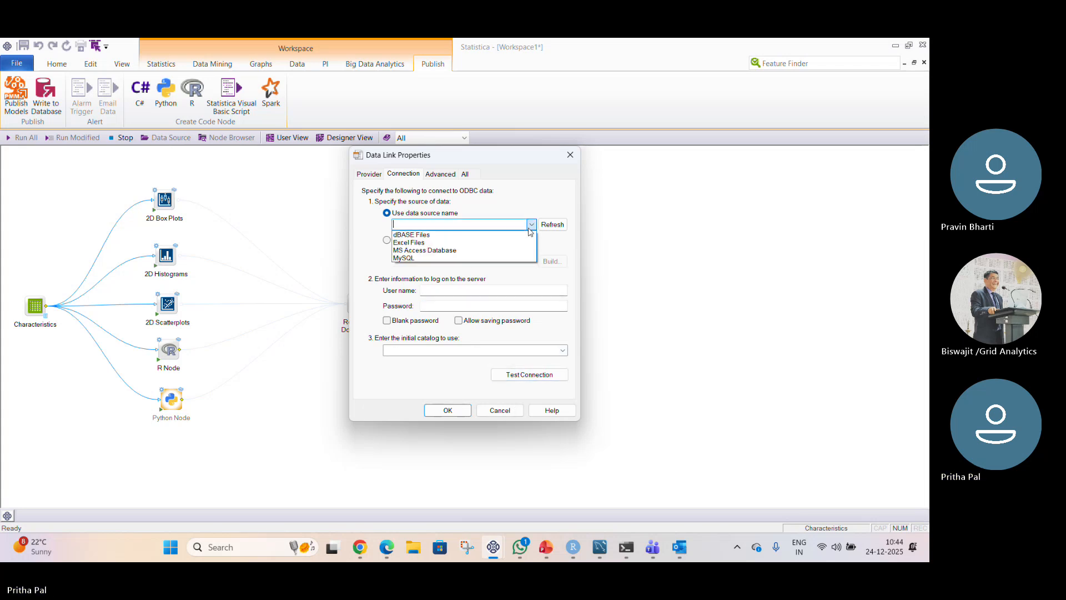
left_click(434, 258)
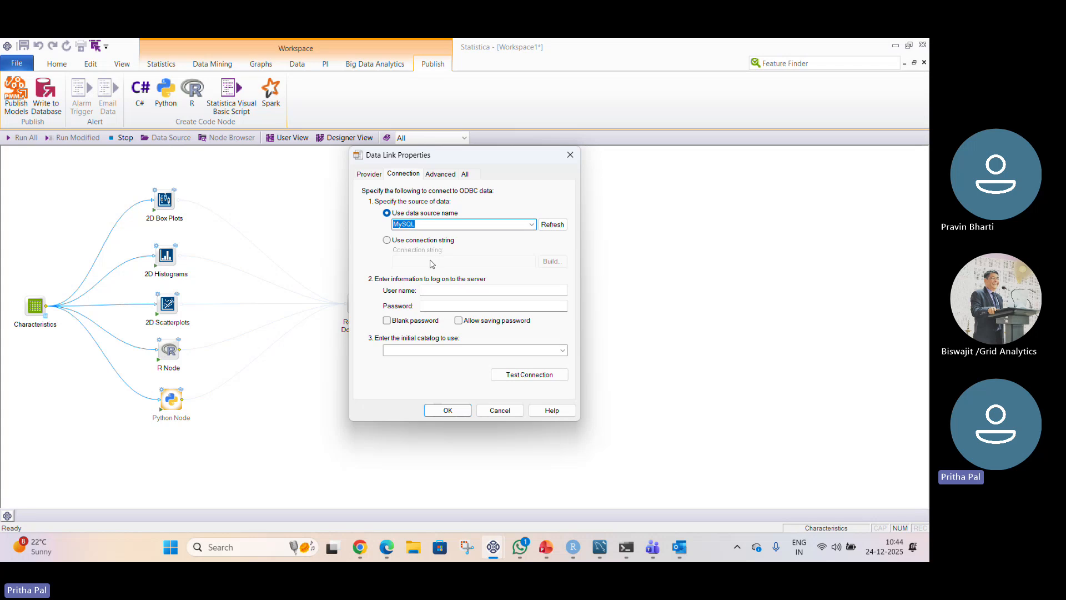
- Enter the user name root and the database password, test the MySQL connection, and accept the data link properties
left_click(443, 291)
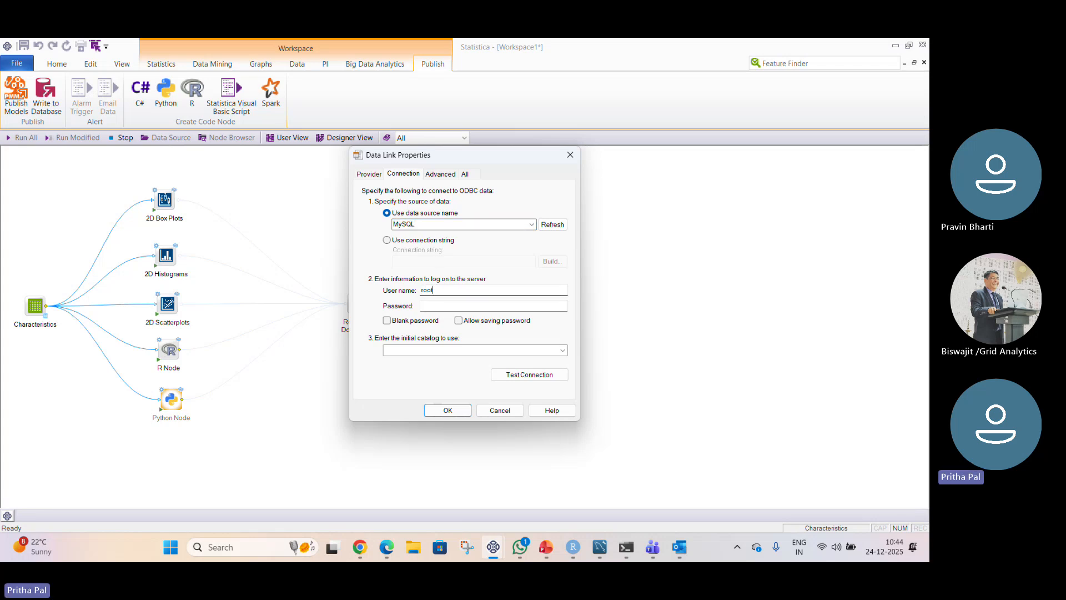
left_click(447, 305)
type("●")
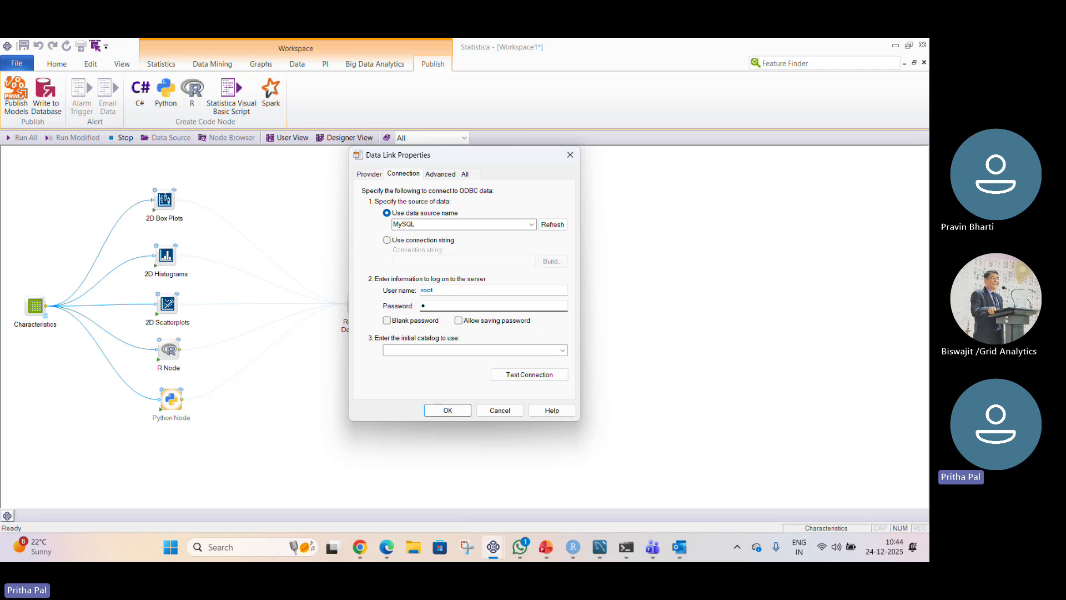
type("●")
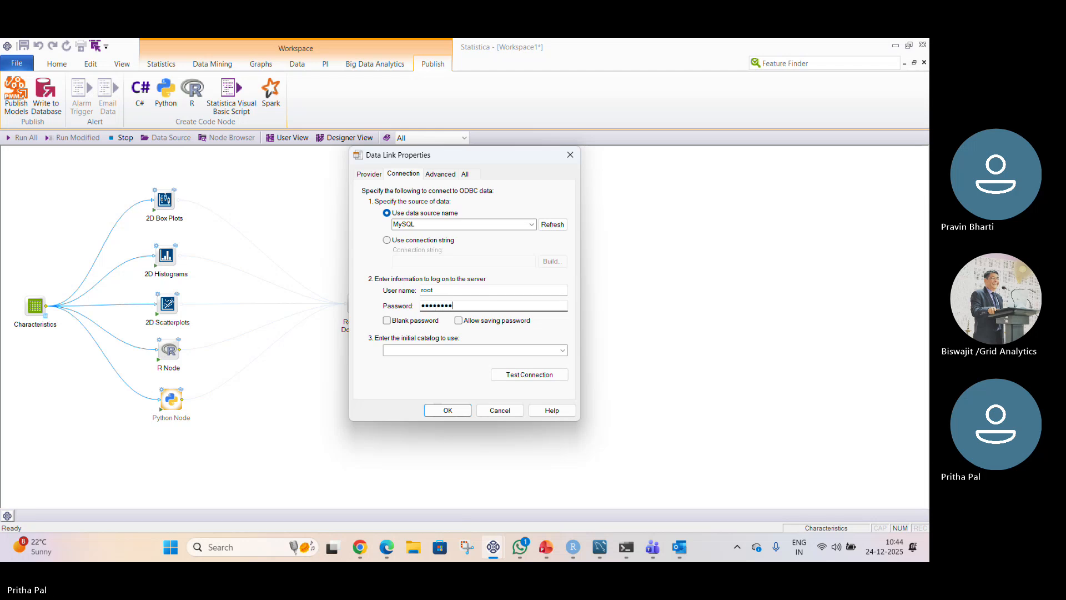
left_click(528, 375)
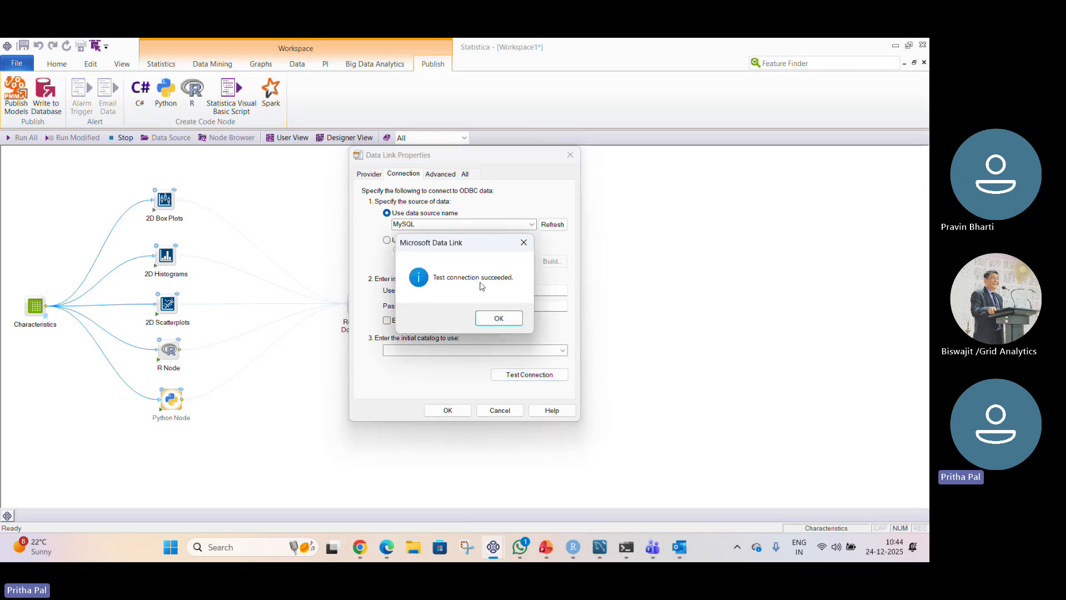
left_click(498, 319)
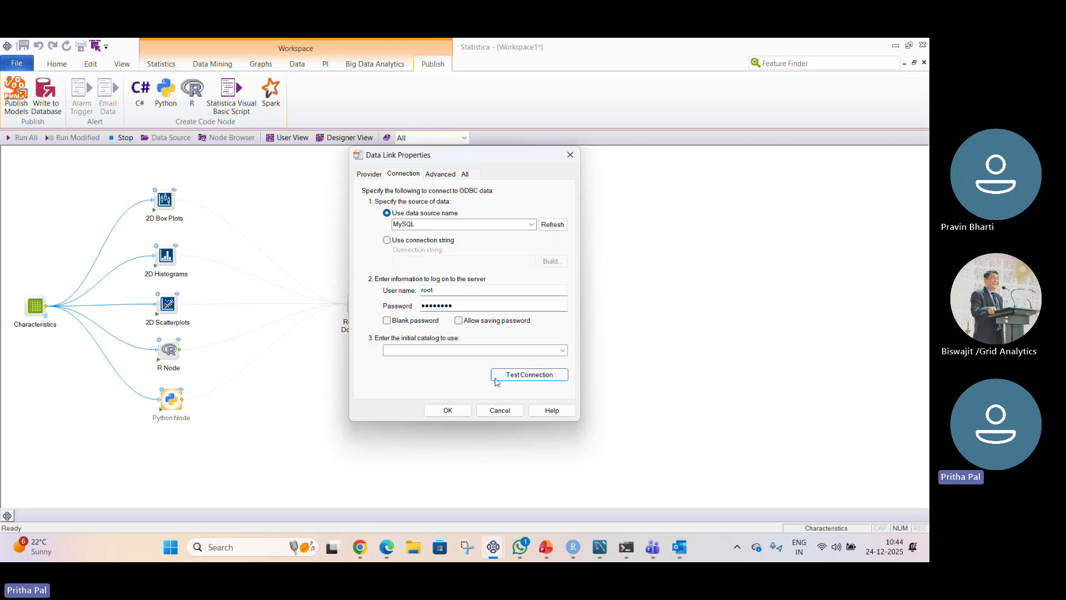
left_click(443, 409)
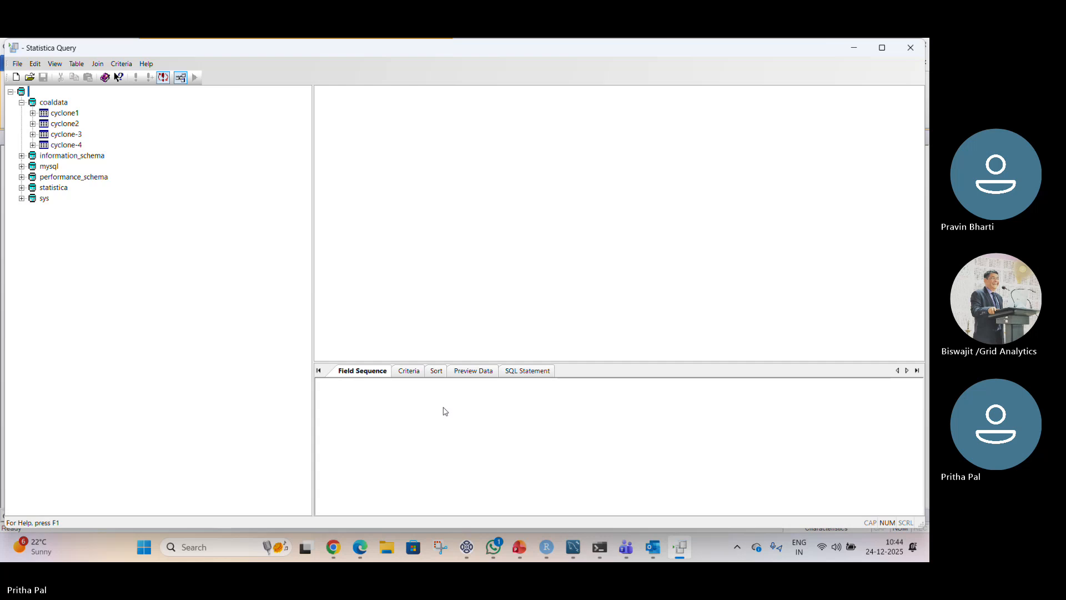
- Add the Date Time, Coal flow, Primary air and Tertiary air flow fields of coaldata's cyclone1 table to the query
double_click(61, 113)
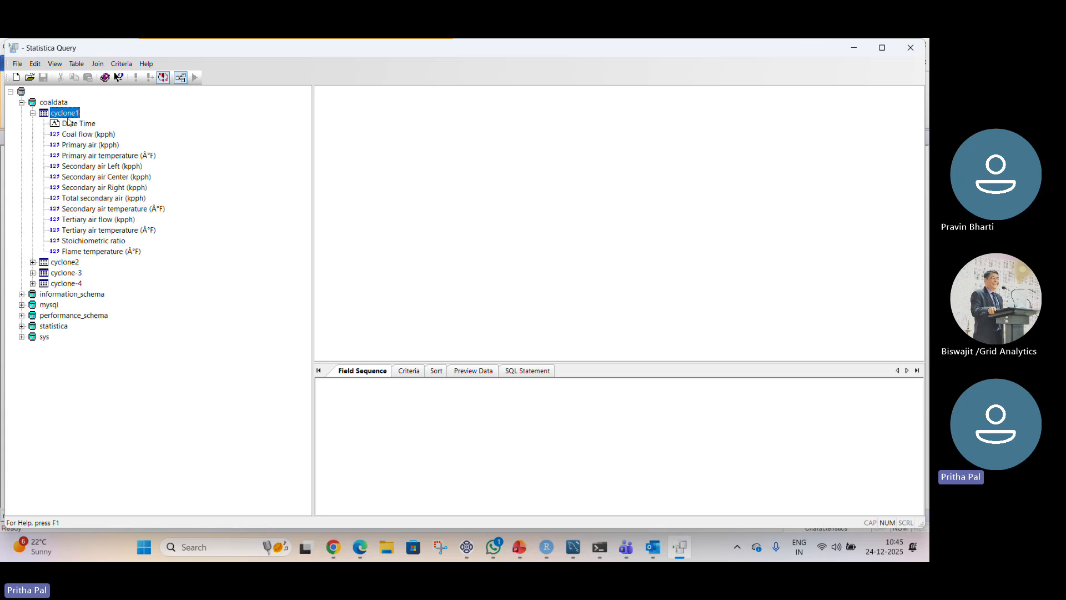
double_click(73, 124)
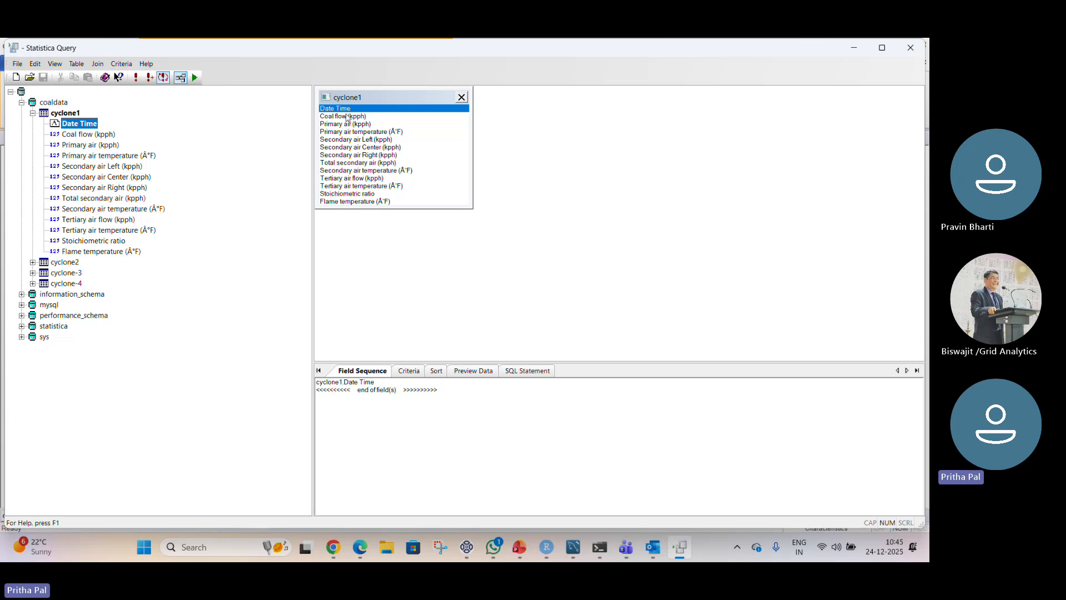
left_click(346, 116)
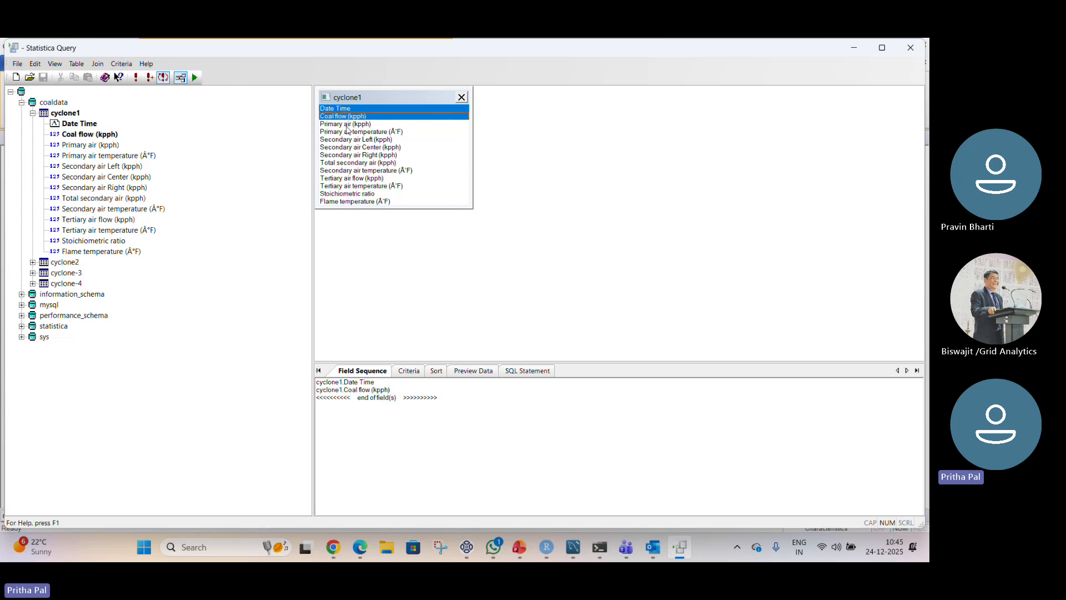
left_click(346, 124)
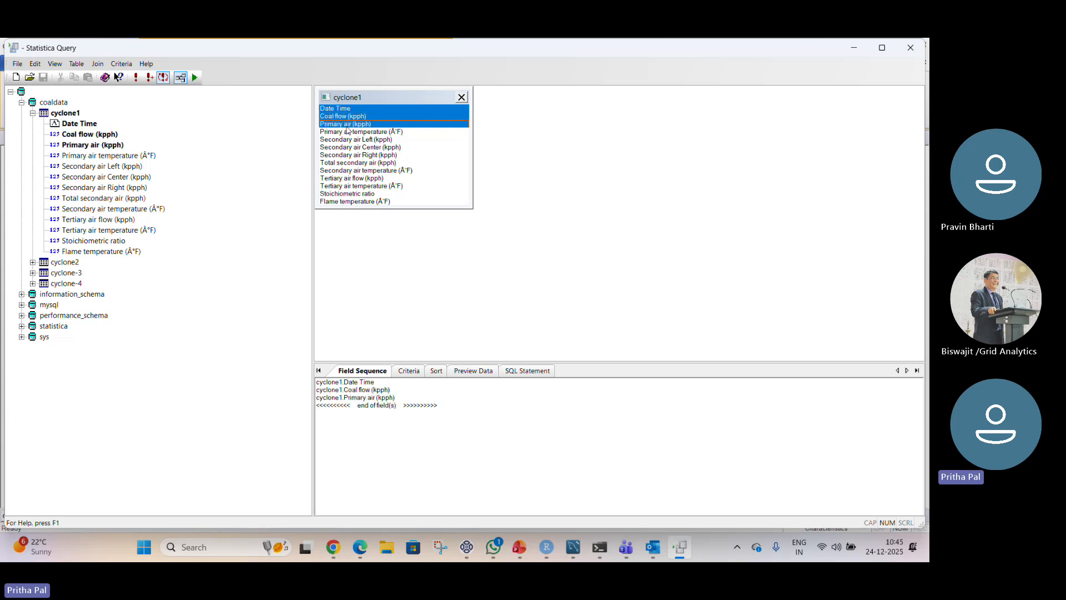
left_click(358, 178)
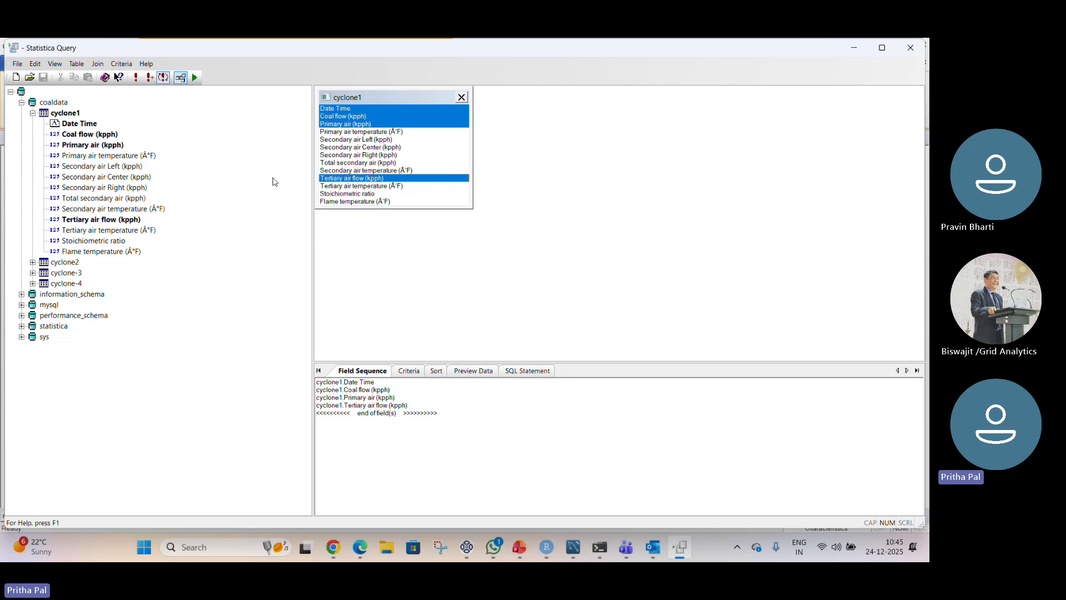
- Preview the data of the selected cyclone1 fields and return the query to the Database Connector
left_click(483, 375)
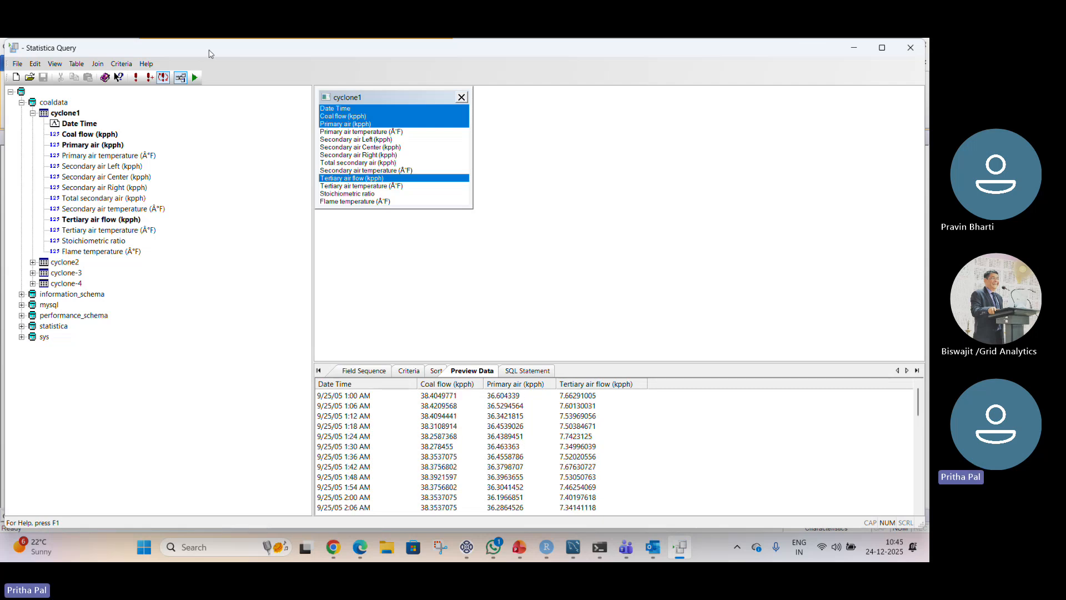
left_click(194, 78)
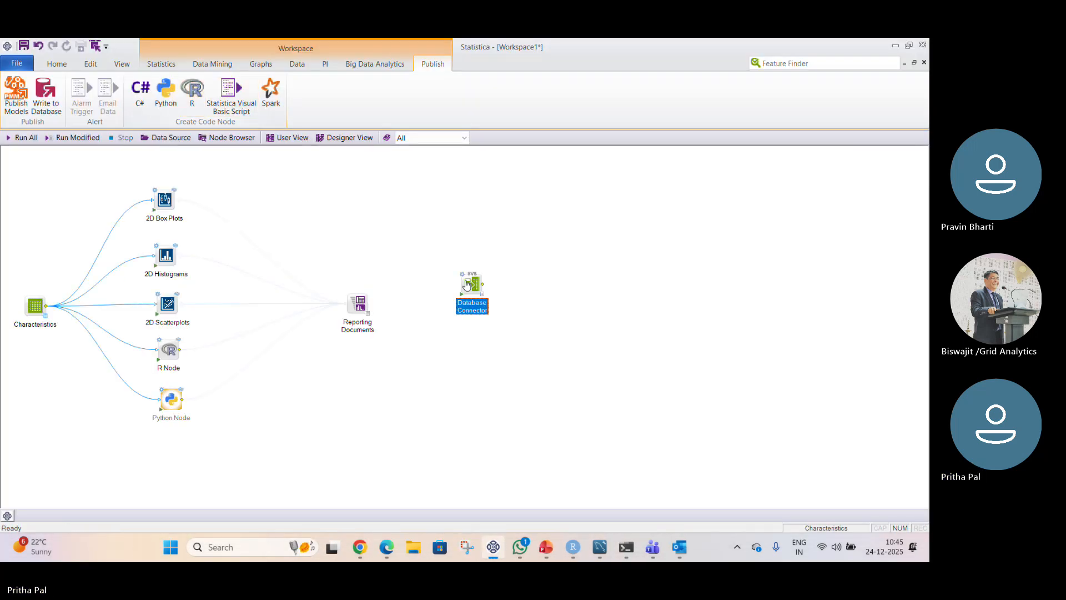
- View the Database Connector's output data and go back to the workspace
double_click(481, 294)
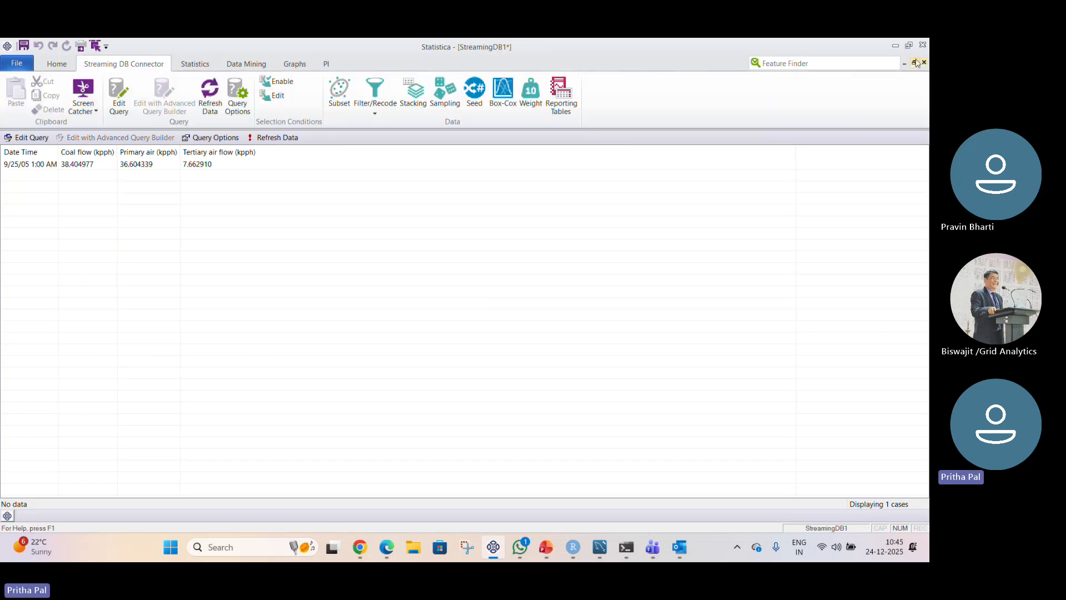
left_click(905, 65)
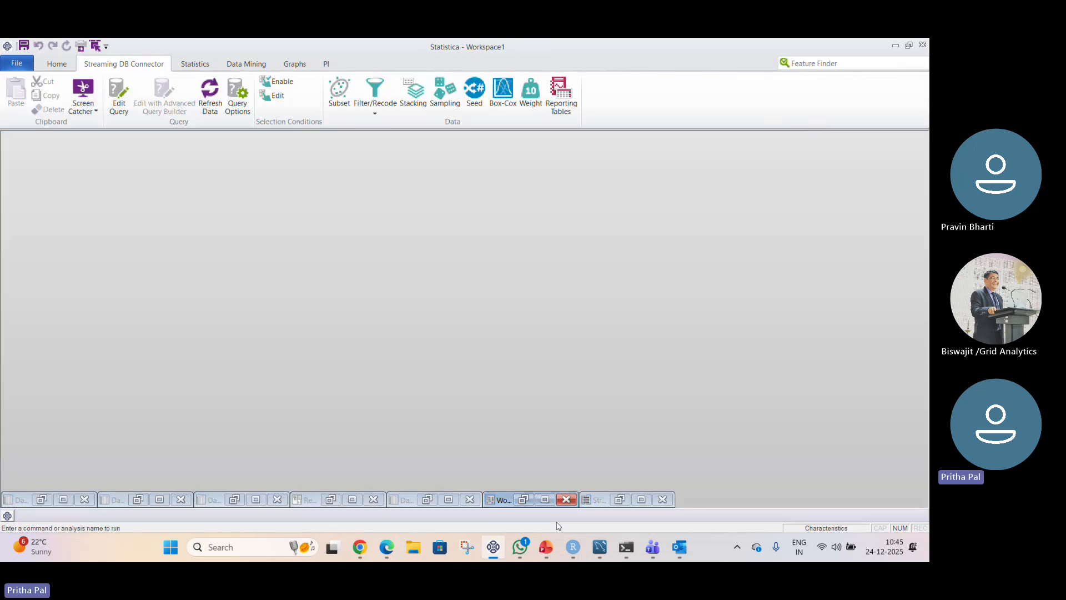
left_click(541, 499)
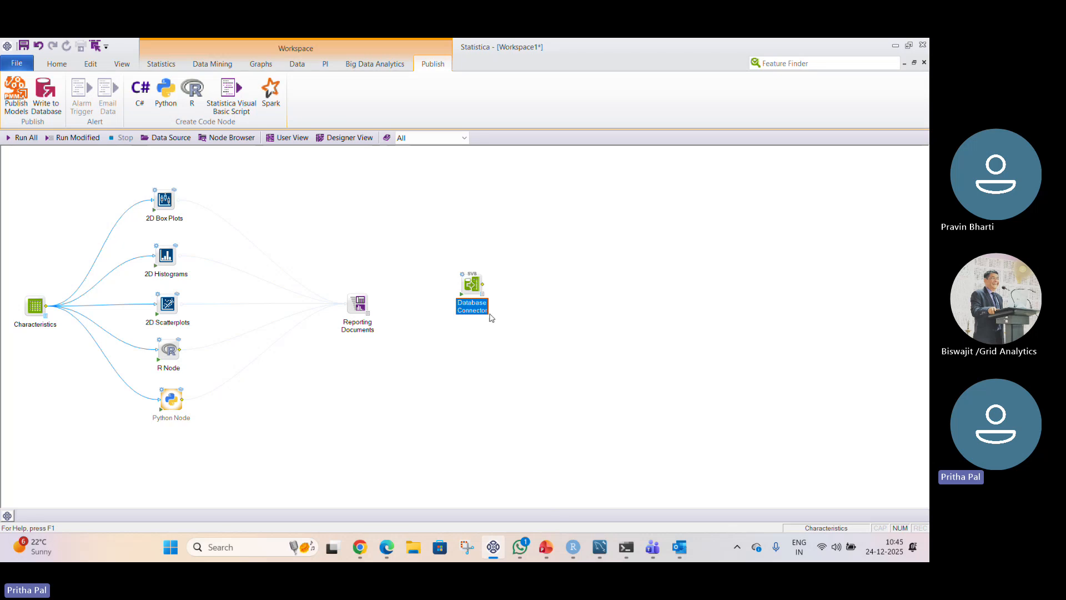
- Set the Database Connector's cursor location to Client Side, keeping the lock type Read Only
double_click(467, 279)
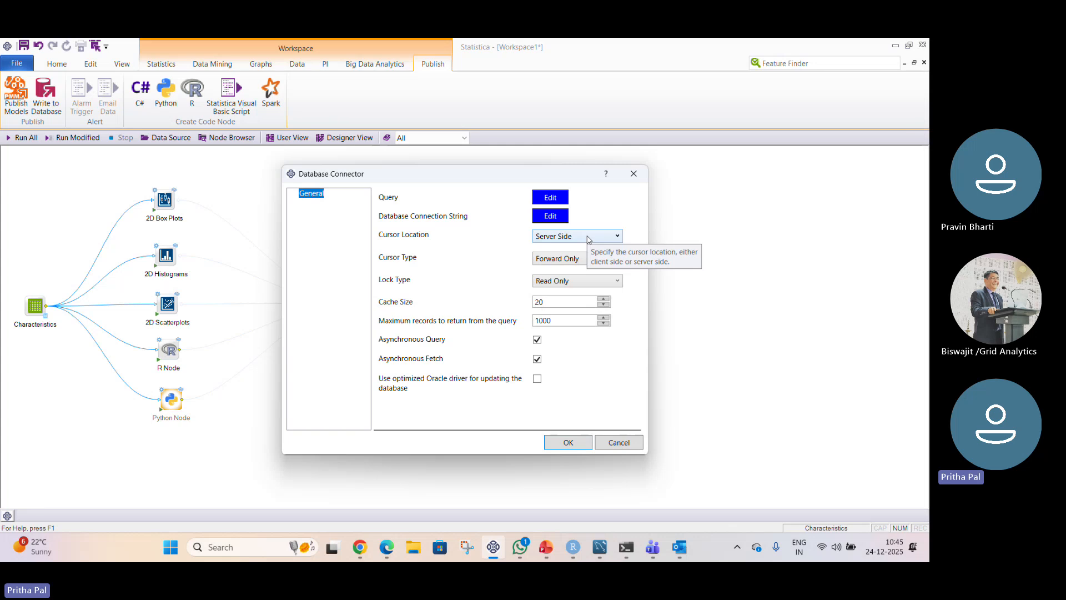
left_click(589, 239)
left_click(566, 263)
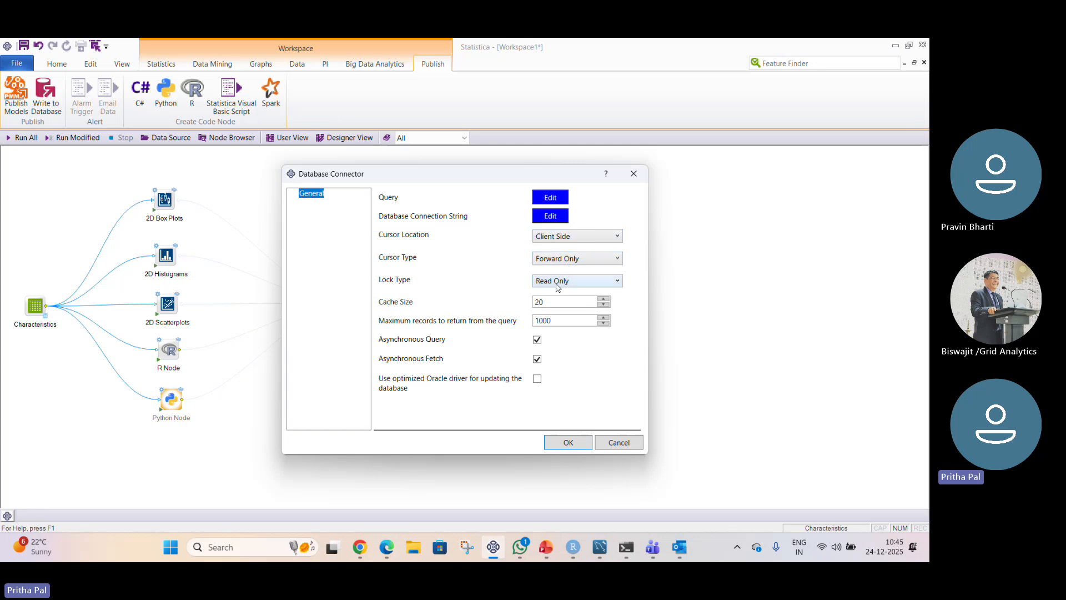
left_click(605, 281)
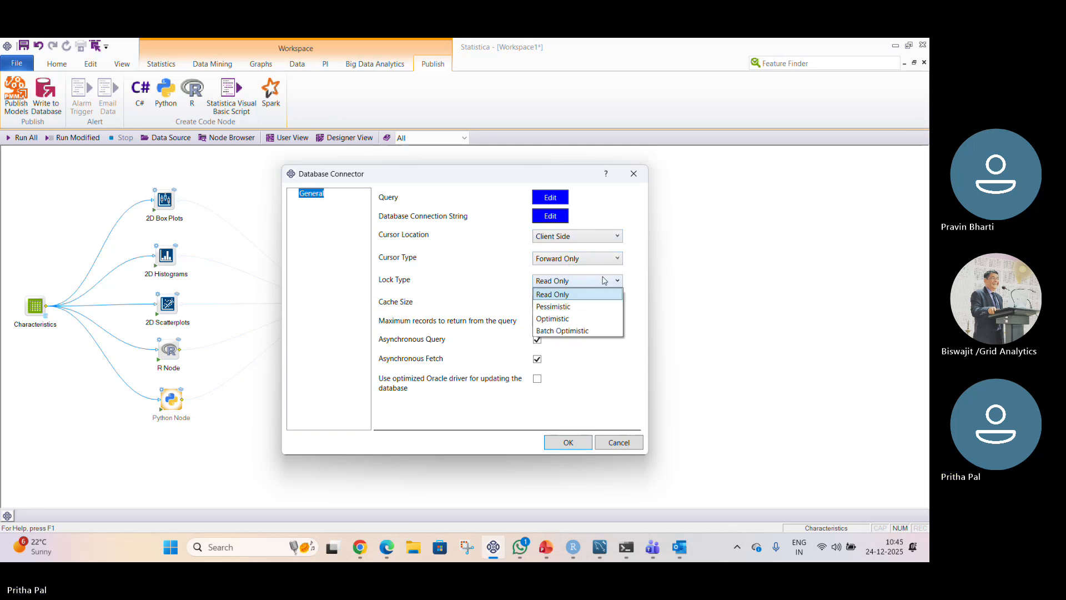
left_click(604, 281)
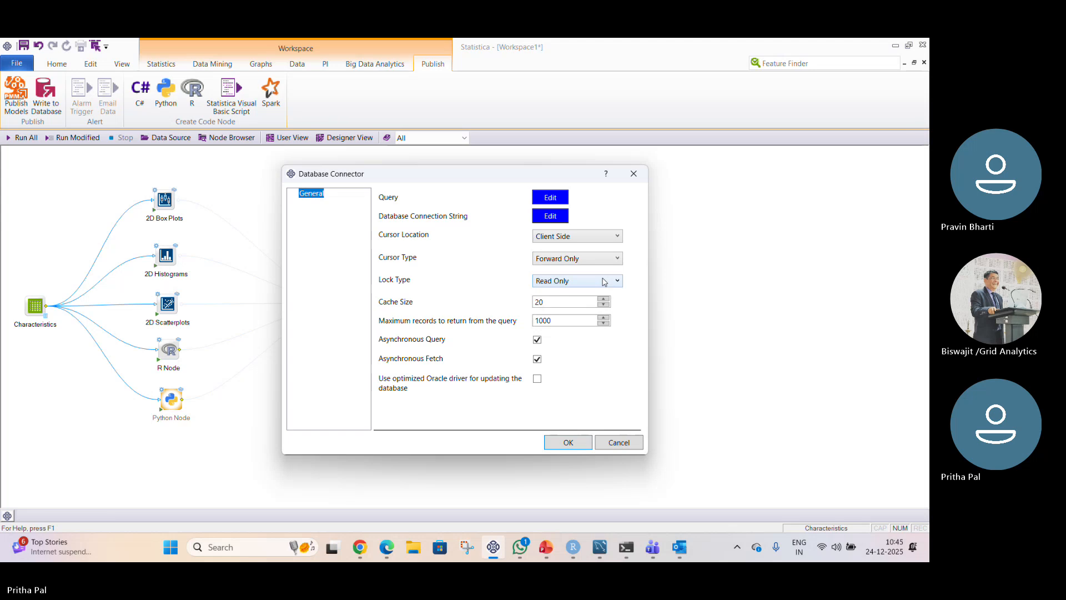
left_click(567, 442)
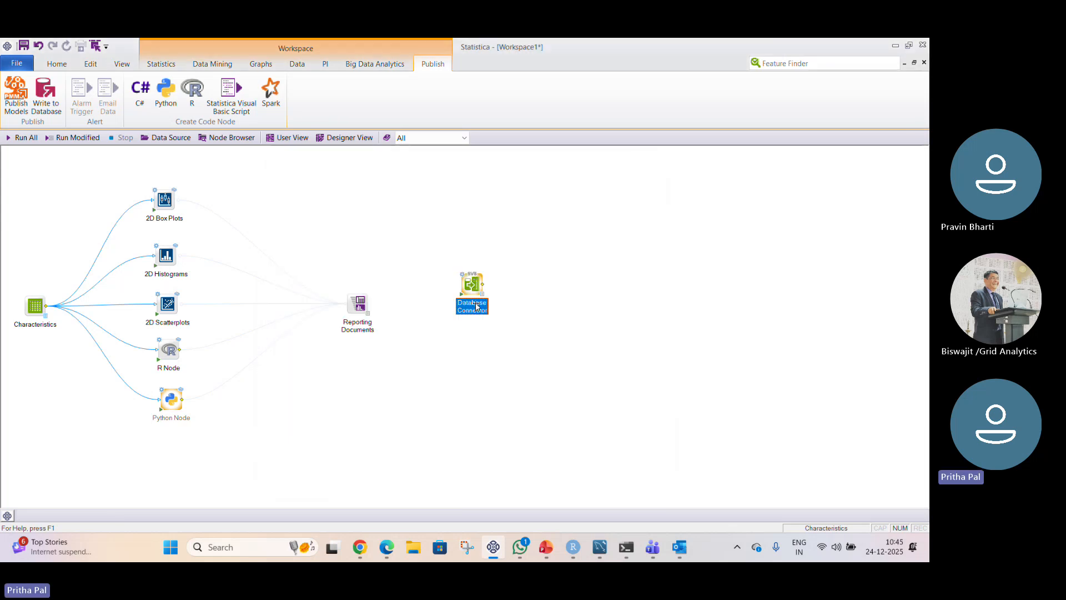
- Run the Database Connector node, examine the records in its output, and return to the workspace
left_click(461, 295)
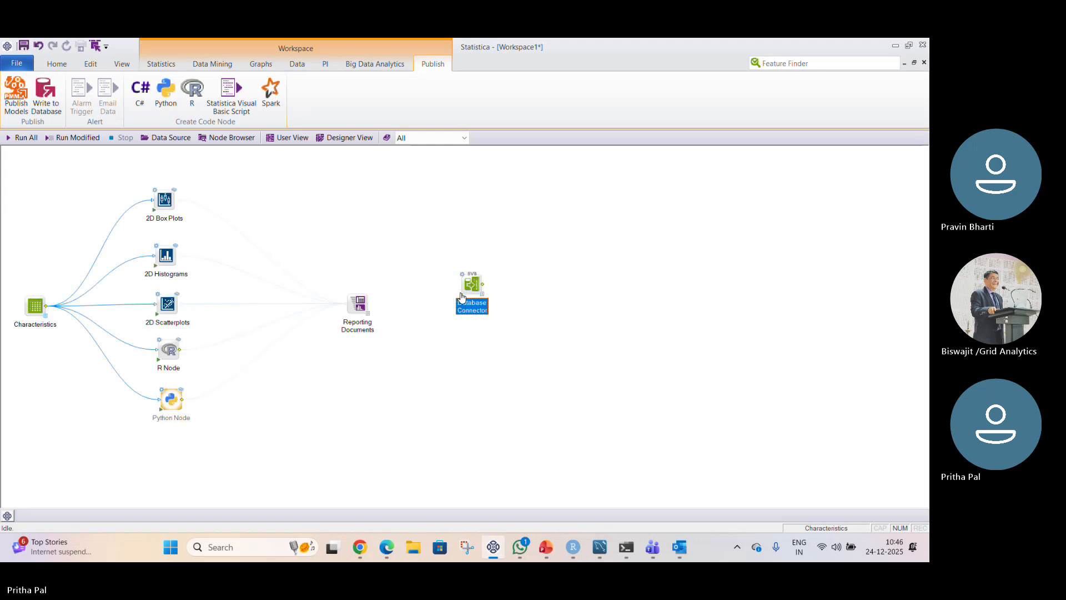
left_click(483, 296)
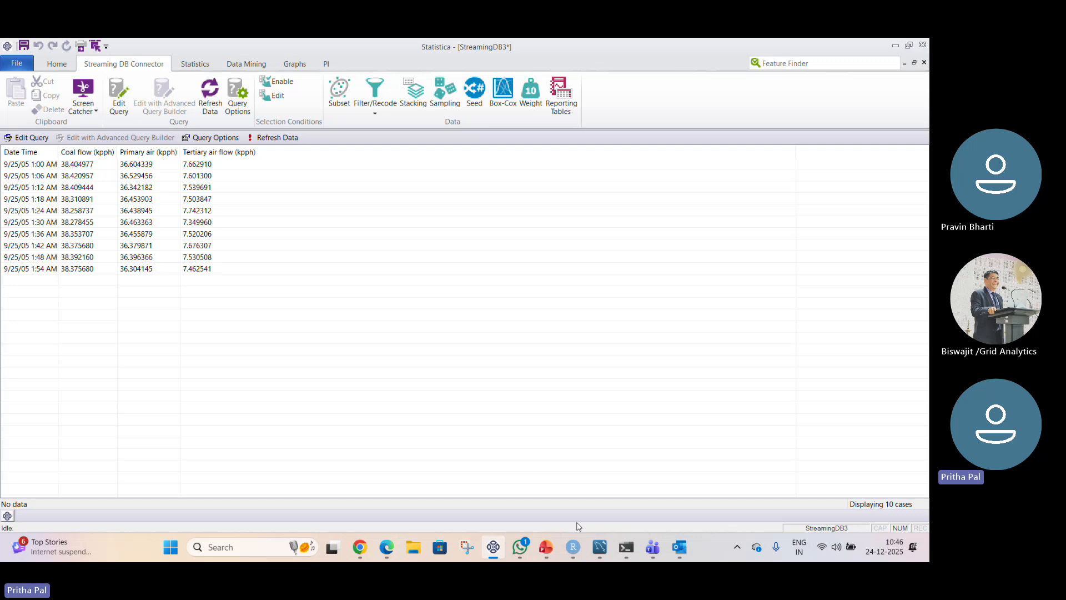
mouse_move(573, 547)
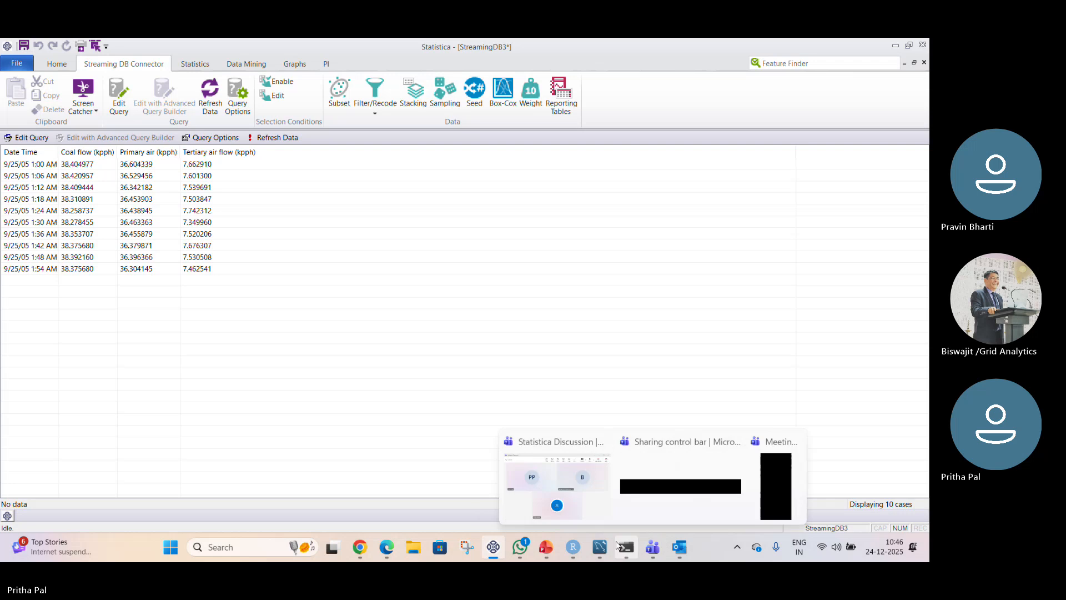
mouse_move(496, 551)
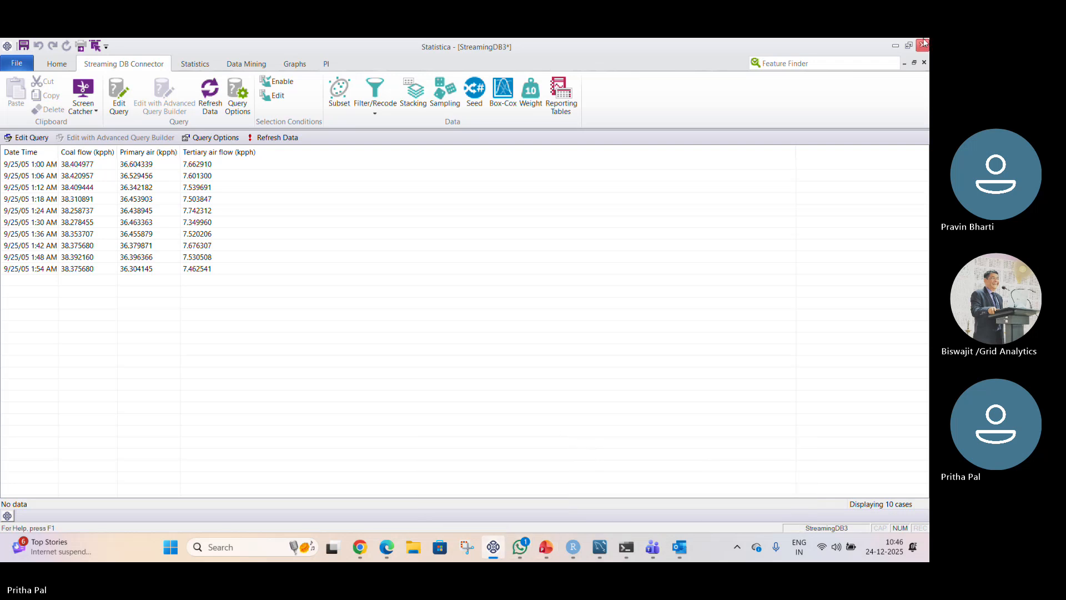
left_click(903, 63)
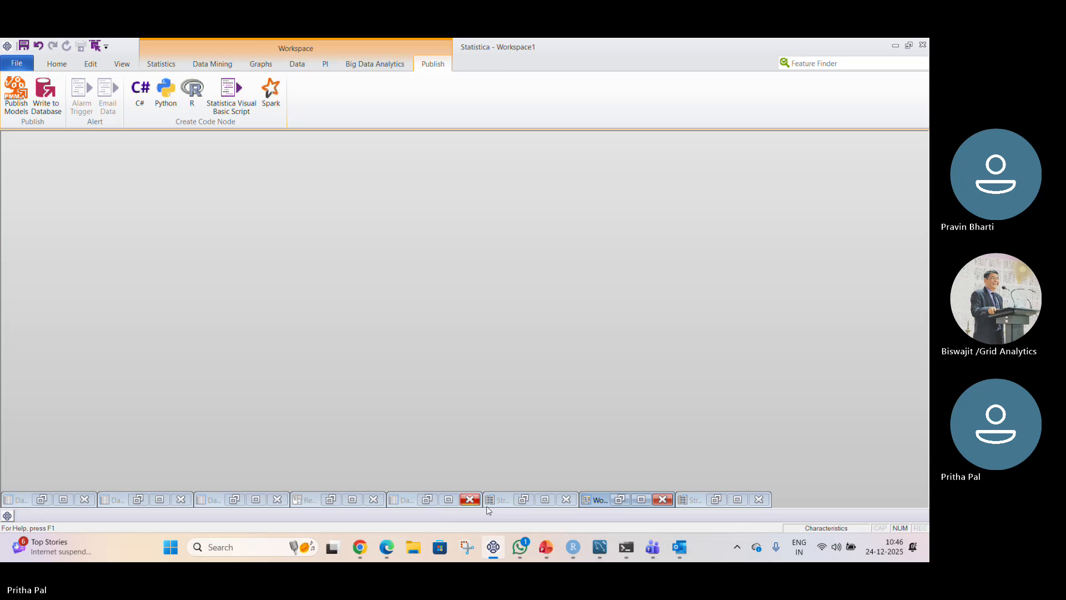
left_click(641, 500)
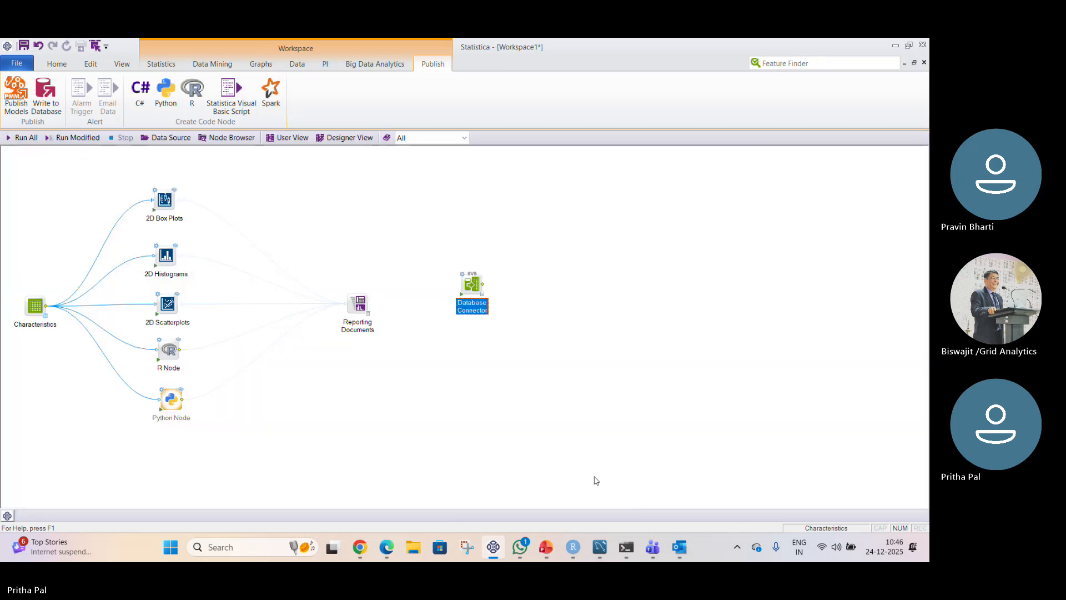
- Set the Database Connector's lock type to Batch Optimistic
double_click(462, 279)
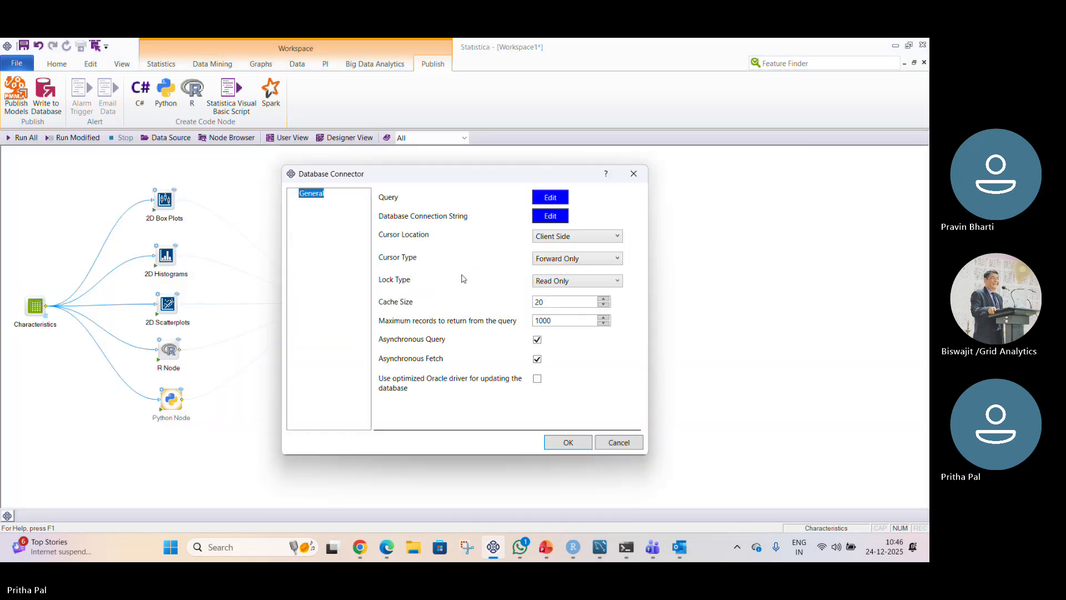
left_click(596, 282)
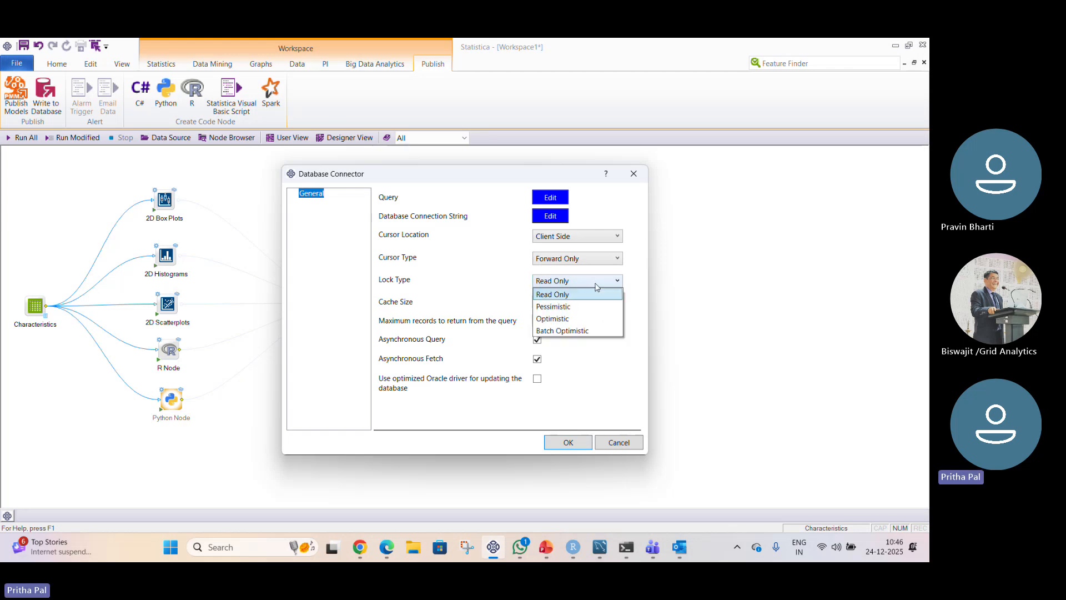
left_click(577, 332)
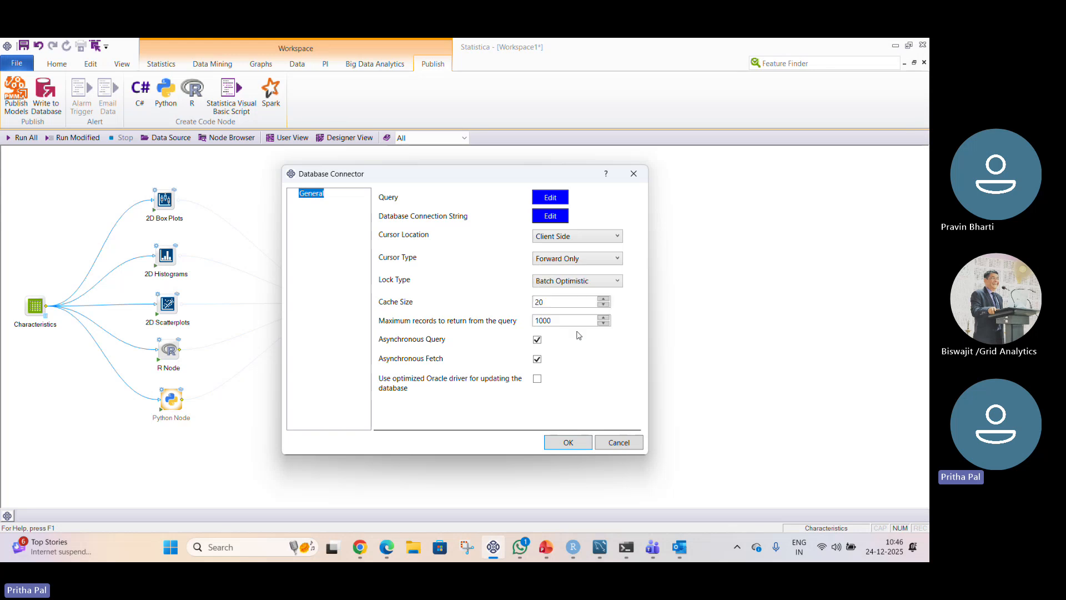
left_click(562, 443)
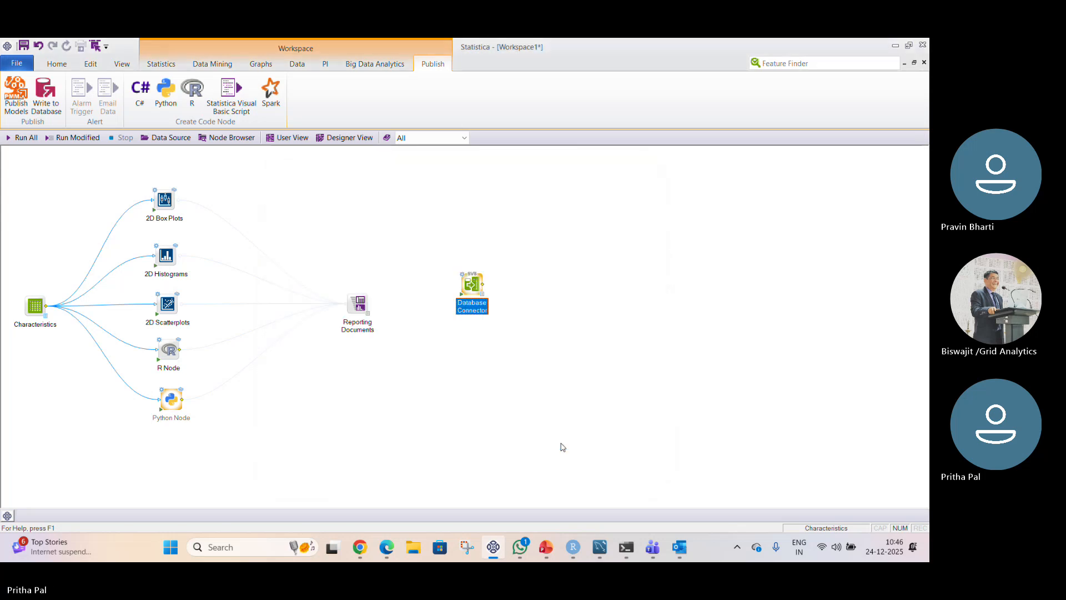
- Examine the records the Database Connector returns with the new lock type and return to the workspace
left_click(481, 297)
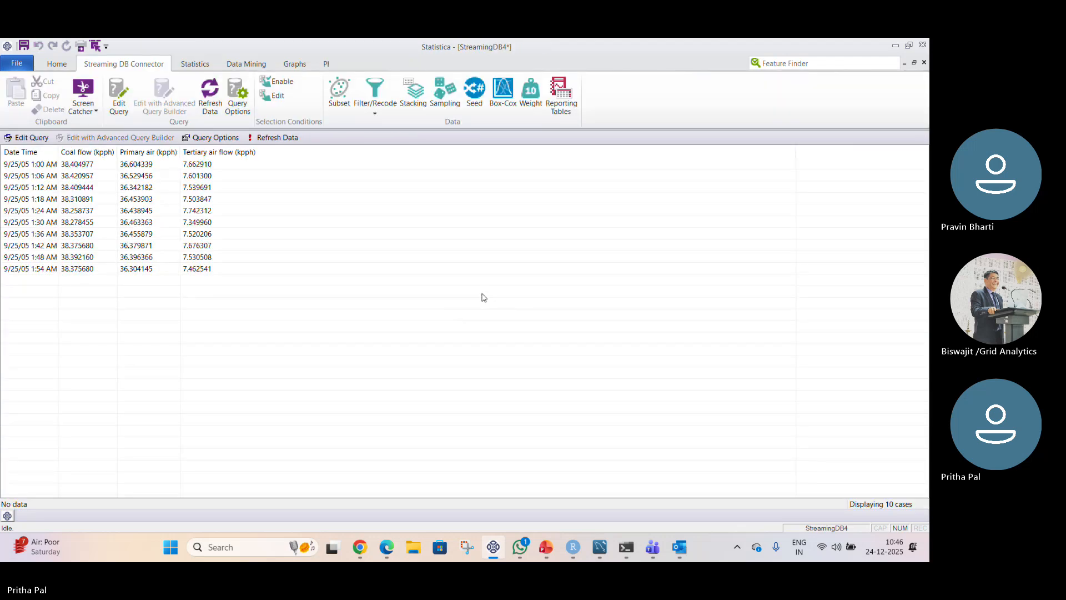
left_click(905, 62)
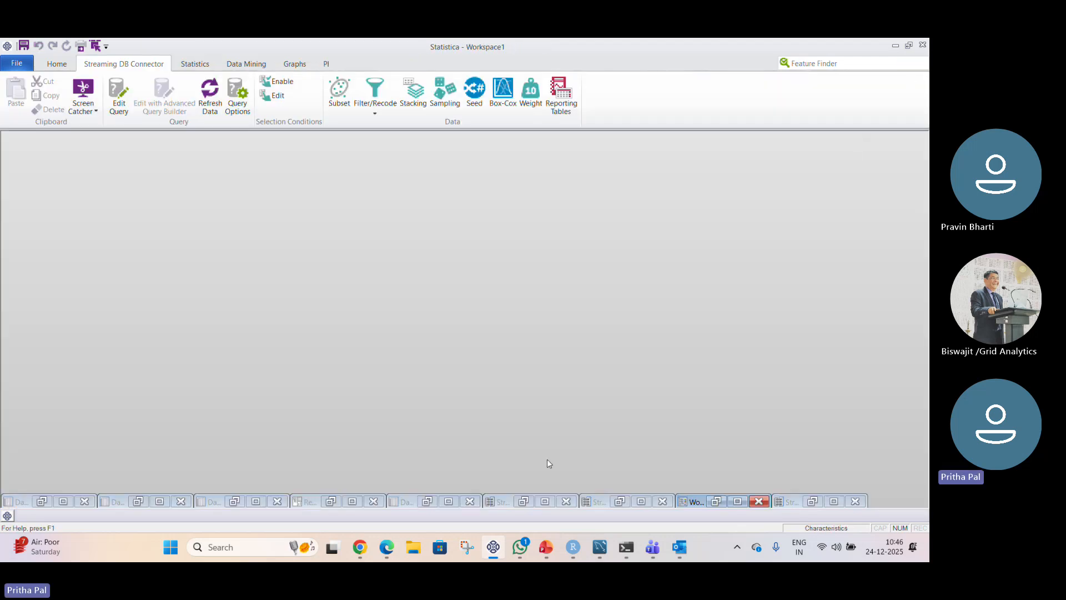
left_click(736, 501)
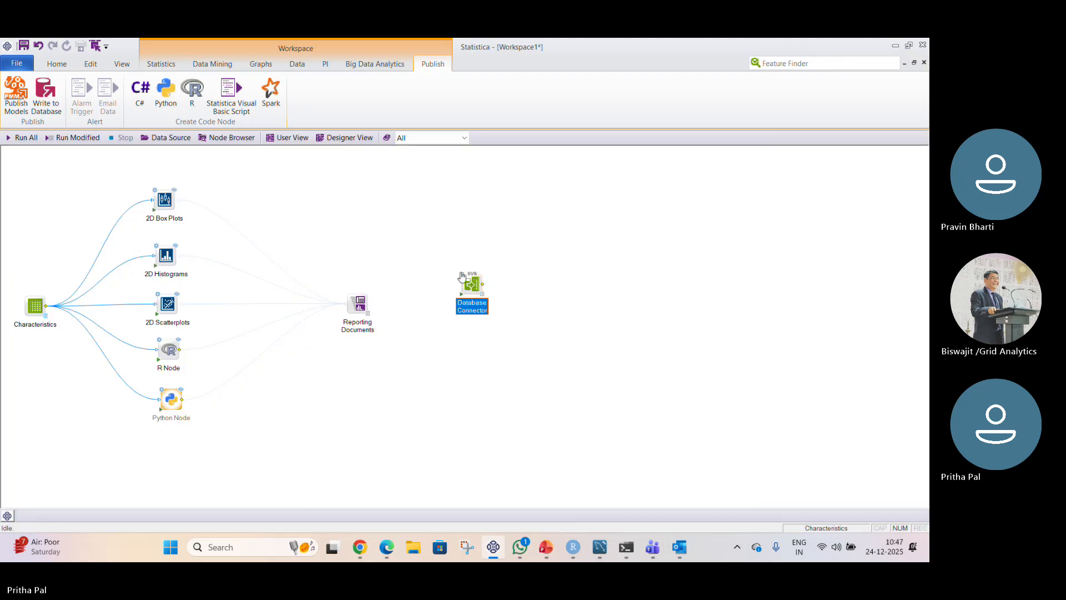
- Set the Database Connector's cache size to 1000 and enable the optimized Oracle driver for updating the database
double_click(464, 282)
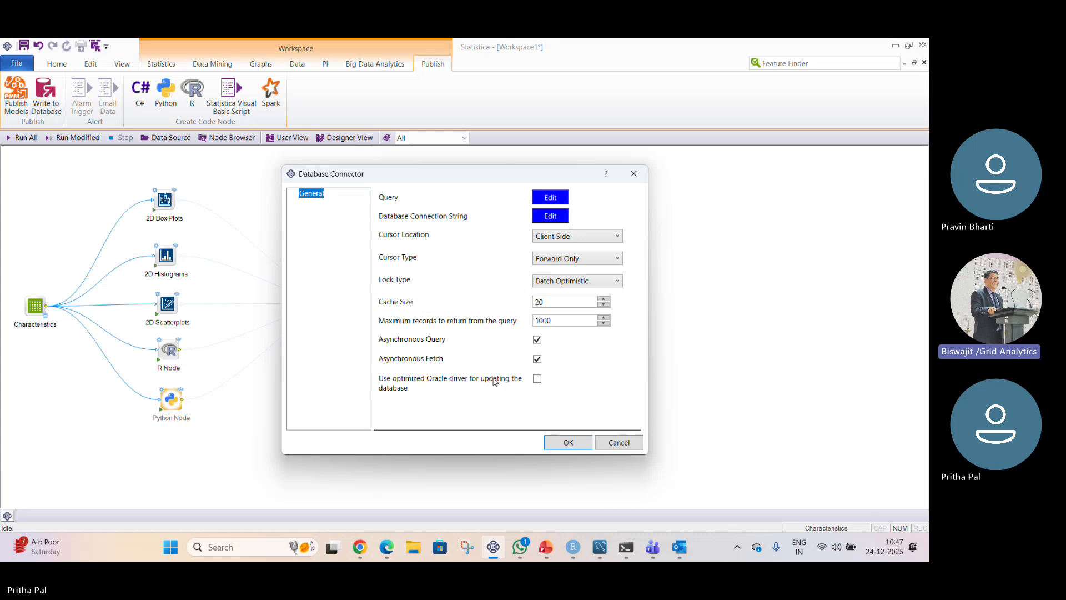
left_click(579, 300)
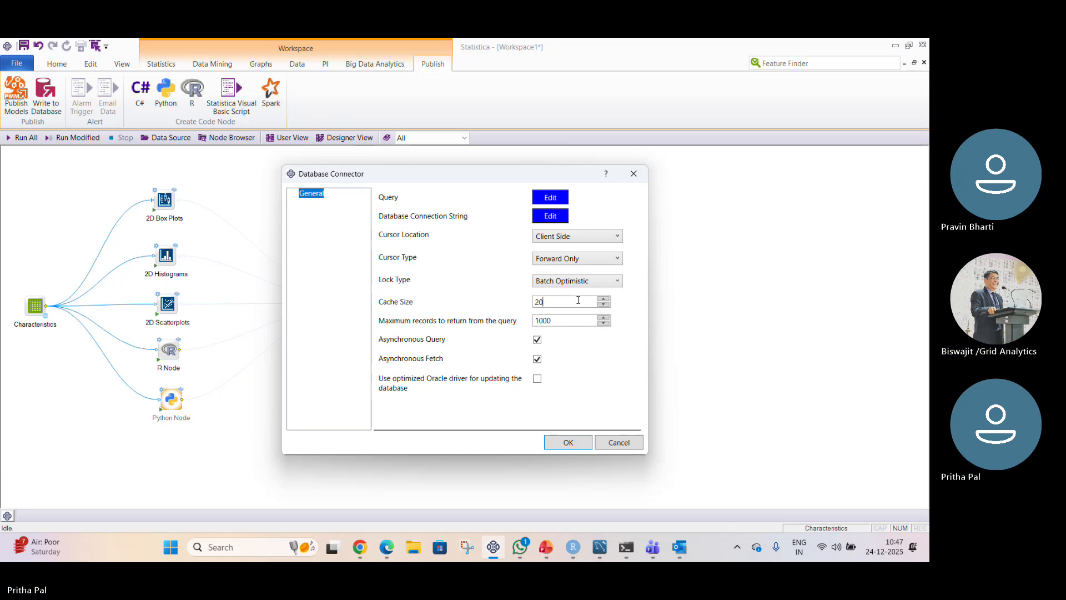
key("BackSpace")
key("BackSpace")
type("1000")
left_click(537, 379)
left_click(570, 443)
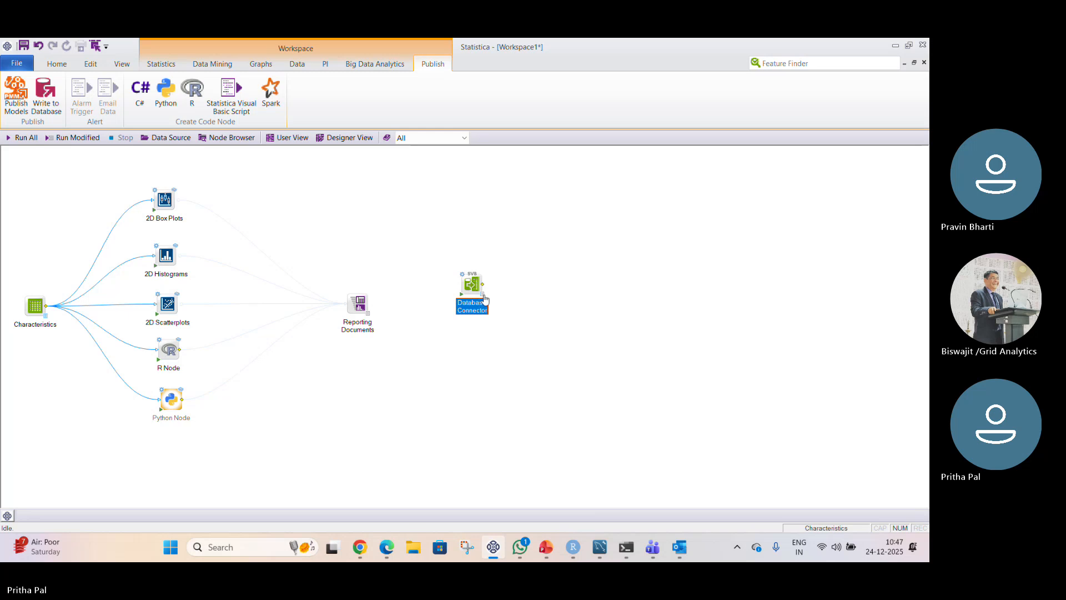
- Check the Database Connector's output with the new cache size and driver option, and return to the workspace
left_click(482, 294)
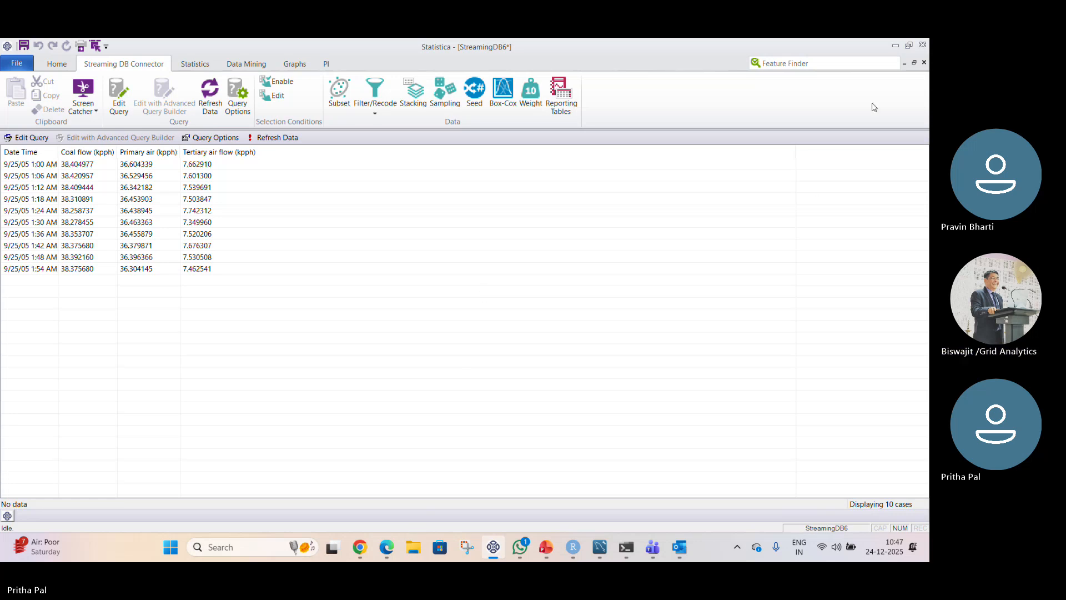
left_click(905, 63)
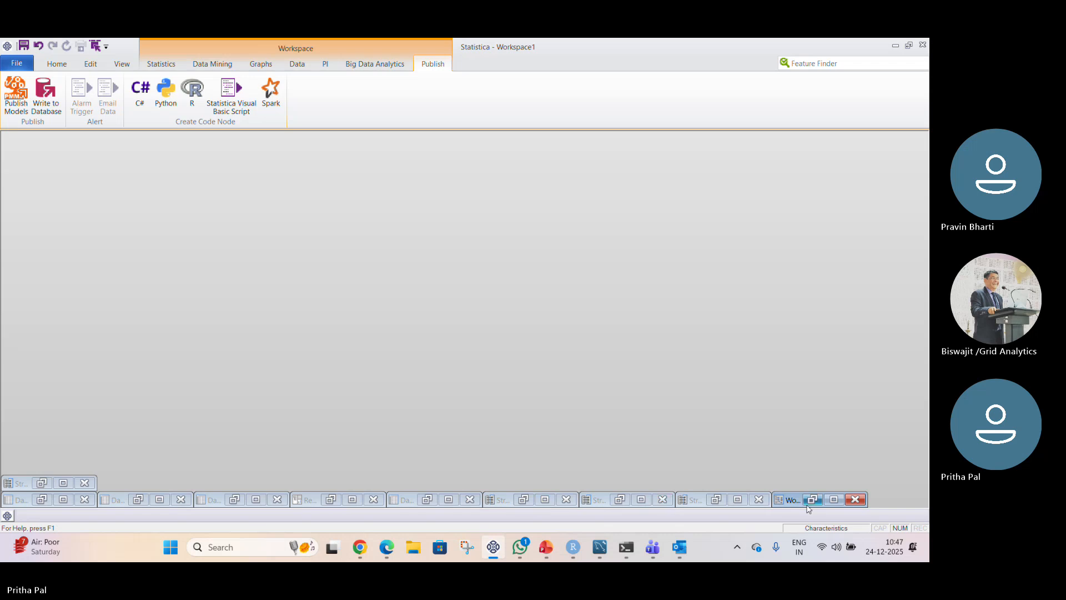
left_click(833, 500)
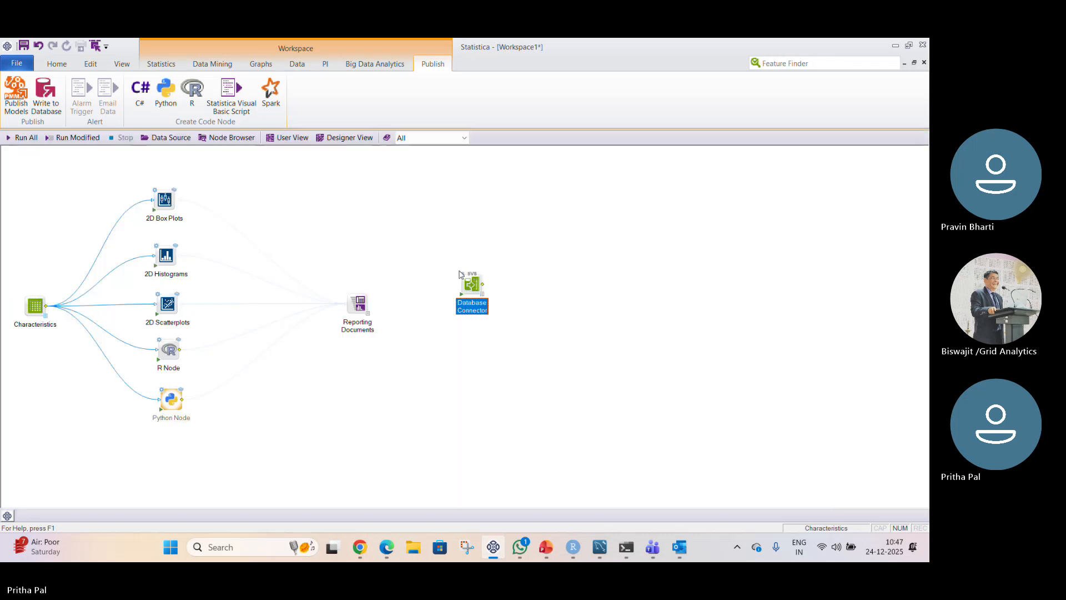
- Review the Database Connector's SQL query text and database connection string in its settings
double_click(465, 279)
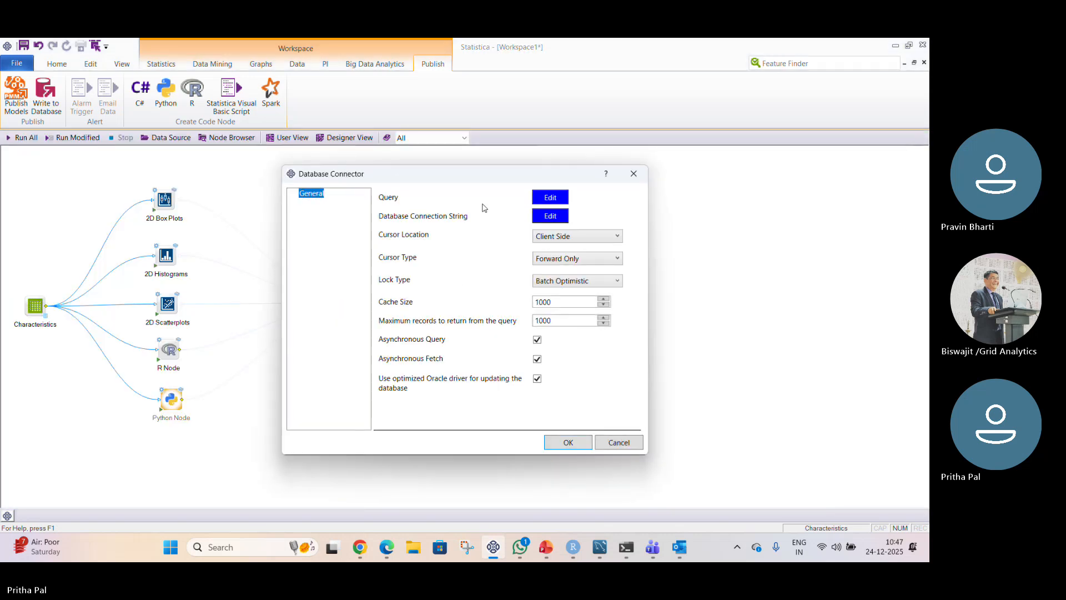
left_click(550, 198)
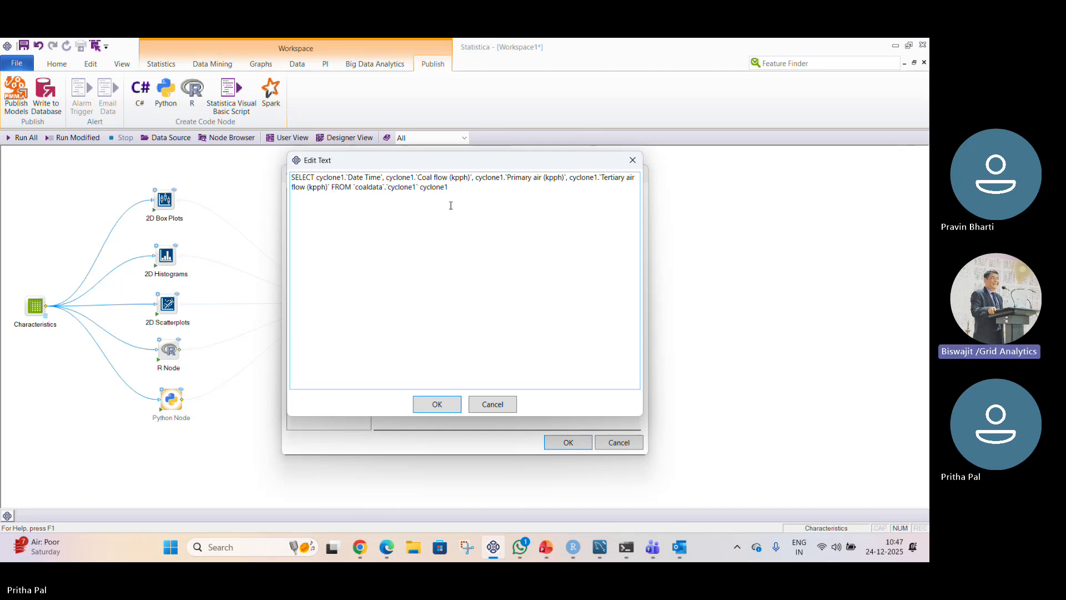
left_click(436, 405)
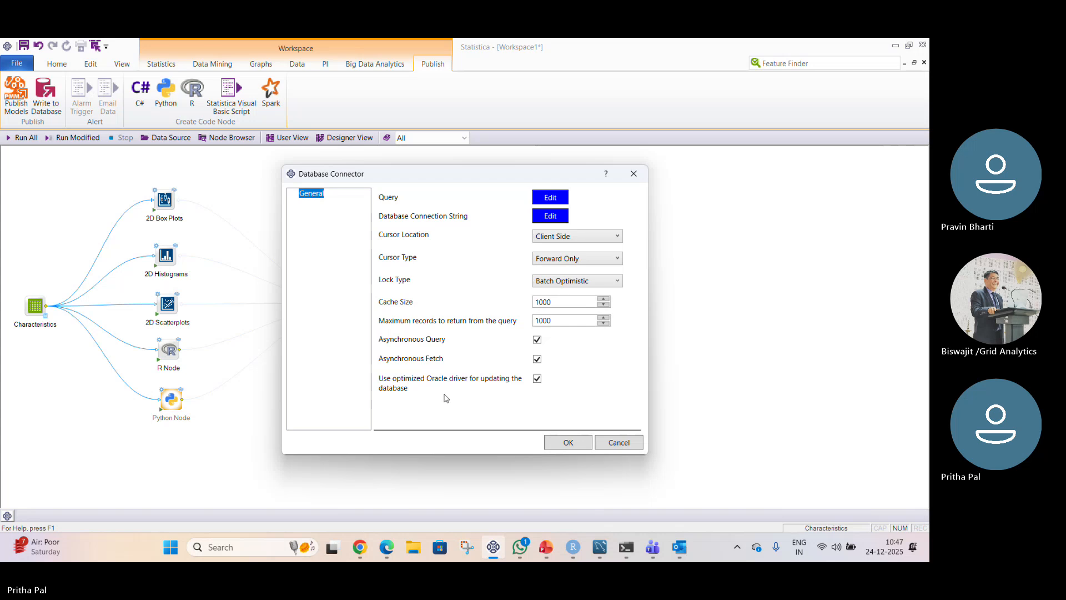
left_click(544, 220)
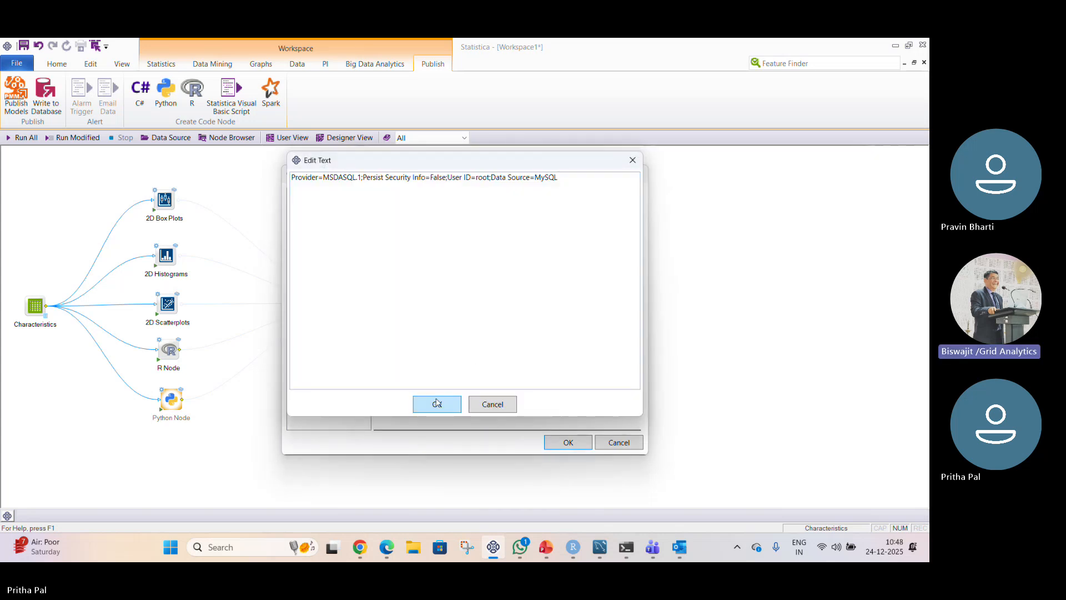
left_click(437, 402)
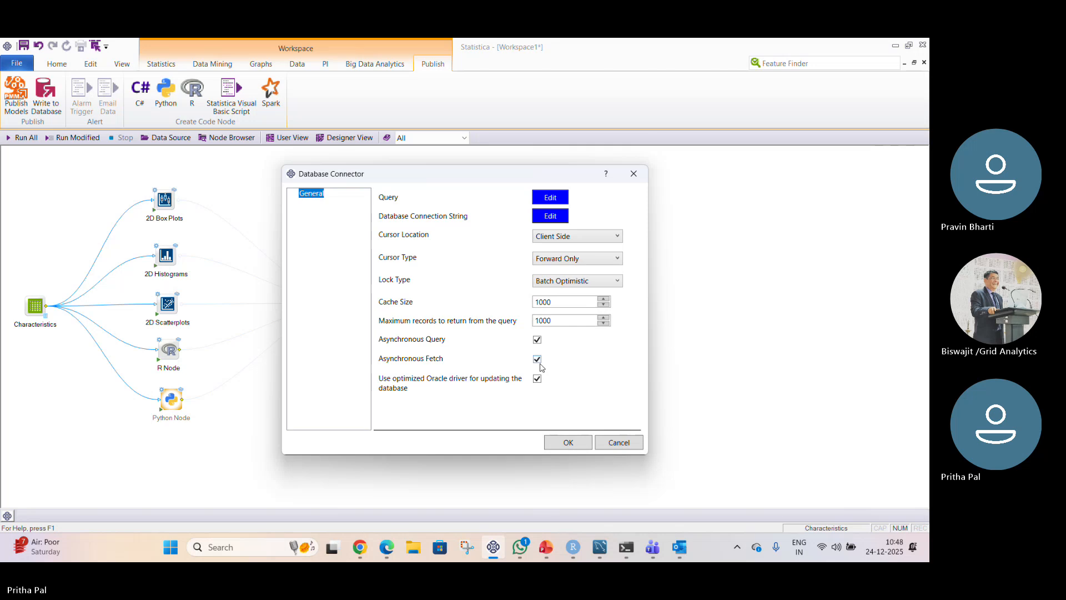
mouse_move(537, 366)
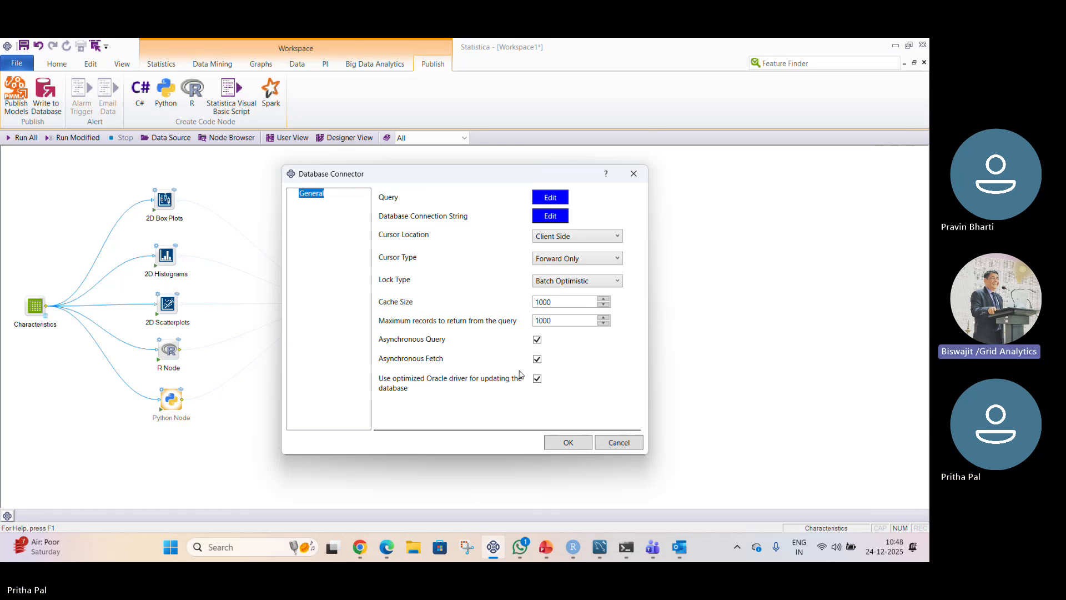
- Turn off asynchronous fetch for the Database Connector and check the records it returns, ending back in the workspace
left_click(537, 358)
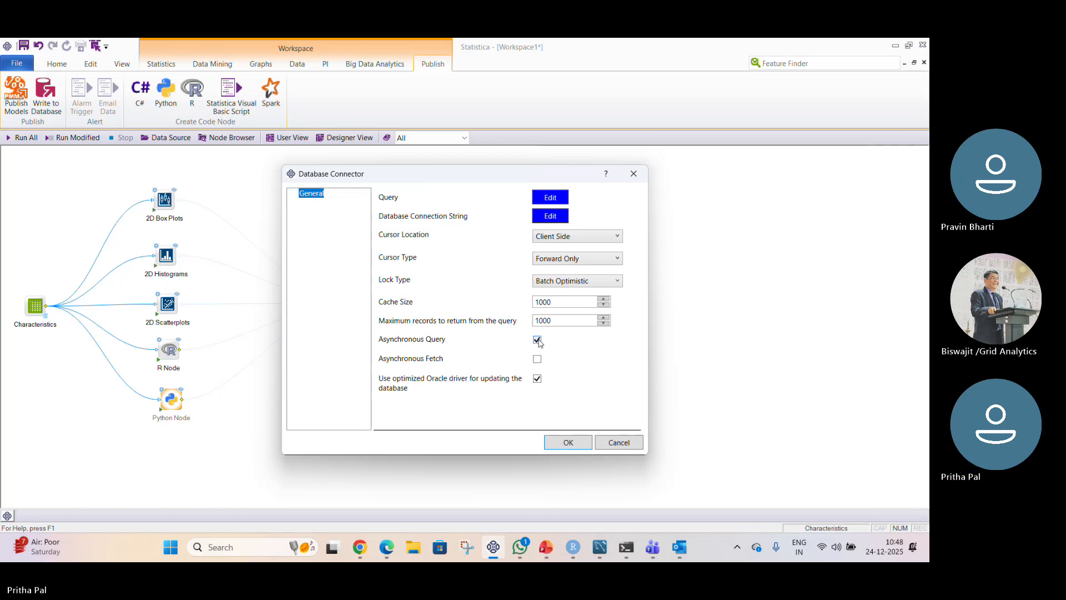
left_click(568, 442)
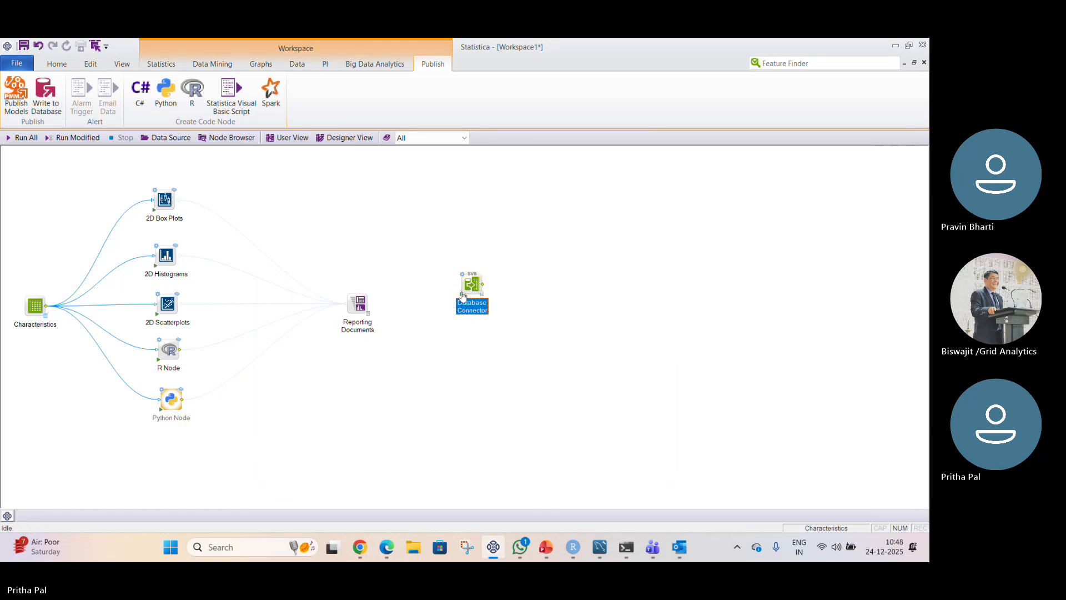
double_click(482, 298)
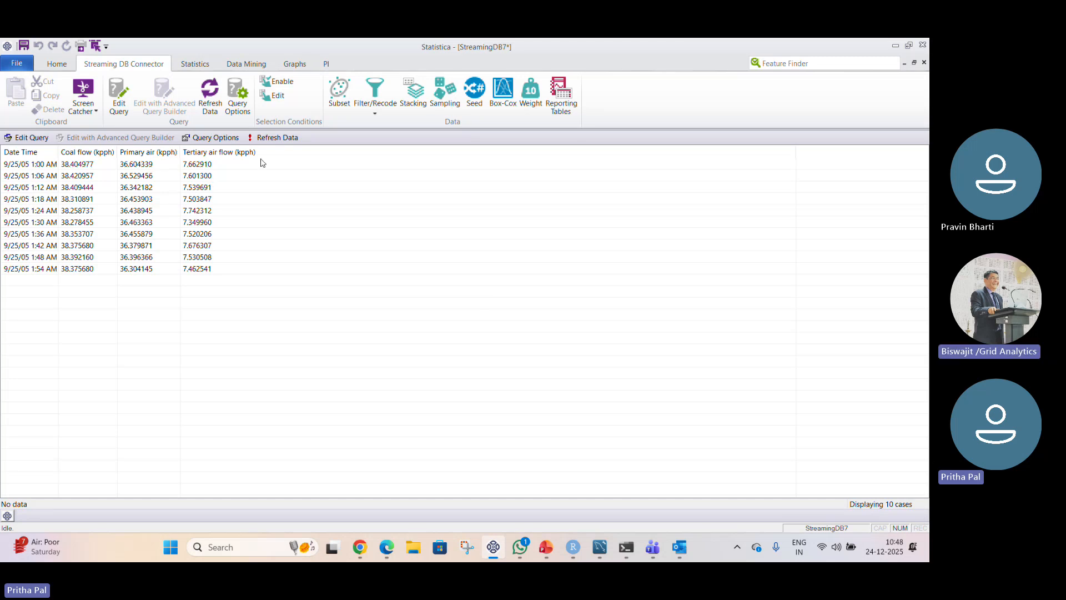
left_click(904, 63)
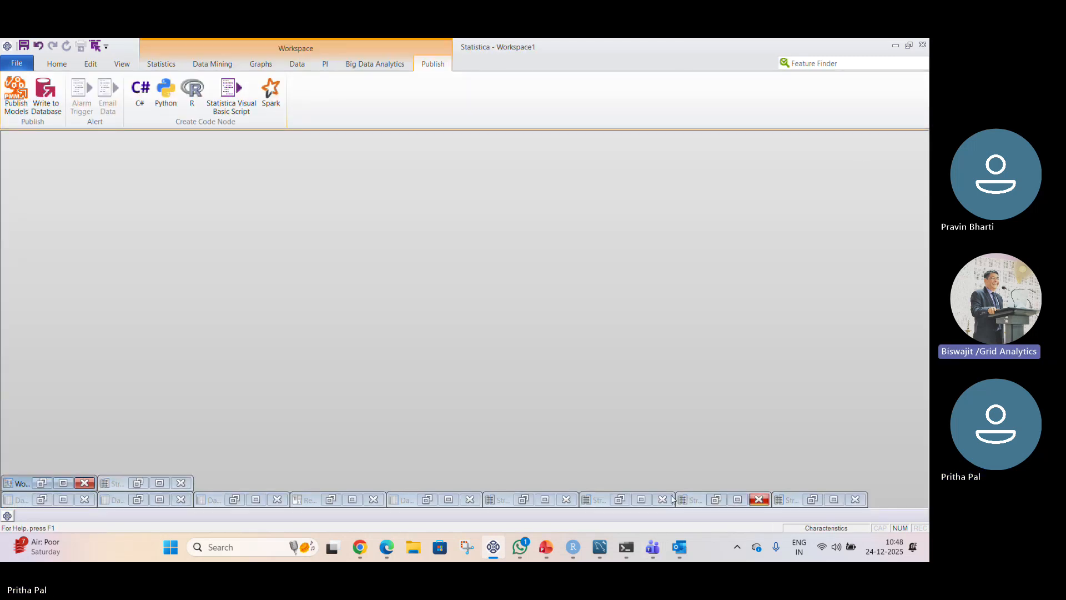
left_click(63, 482)
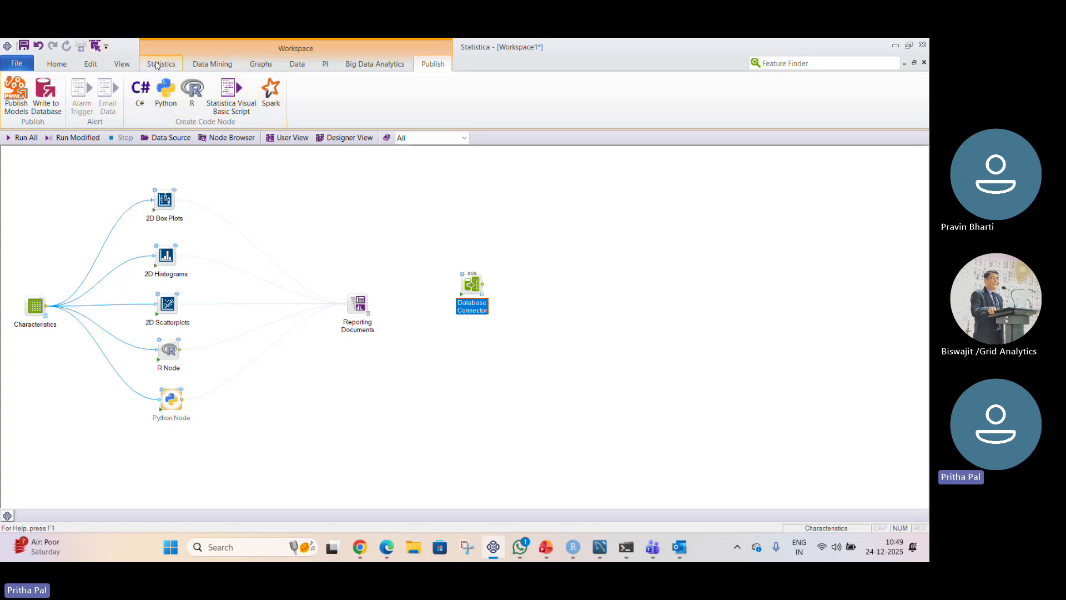
- Add a Transforms data transformation node to the workspace with the Database Connector selected
left_click(158, 65)
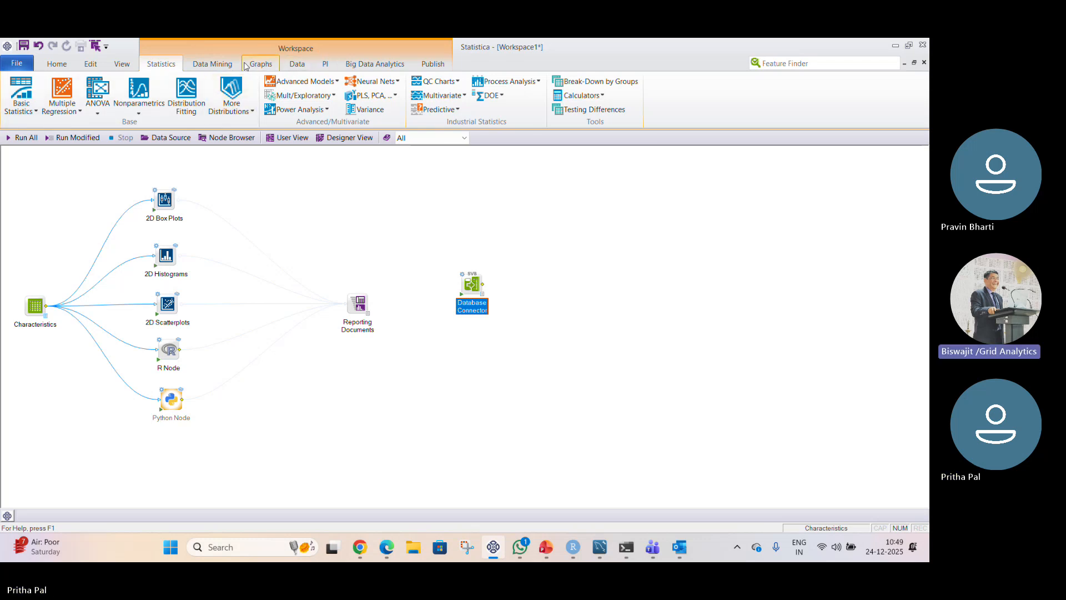
left_click(295, 63)
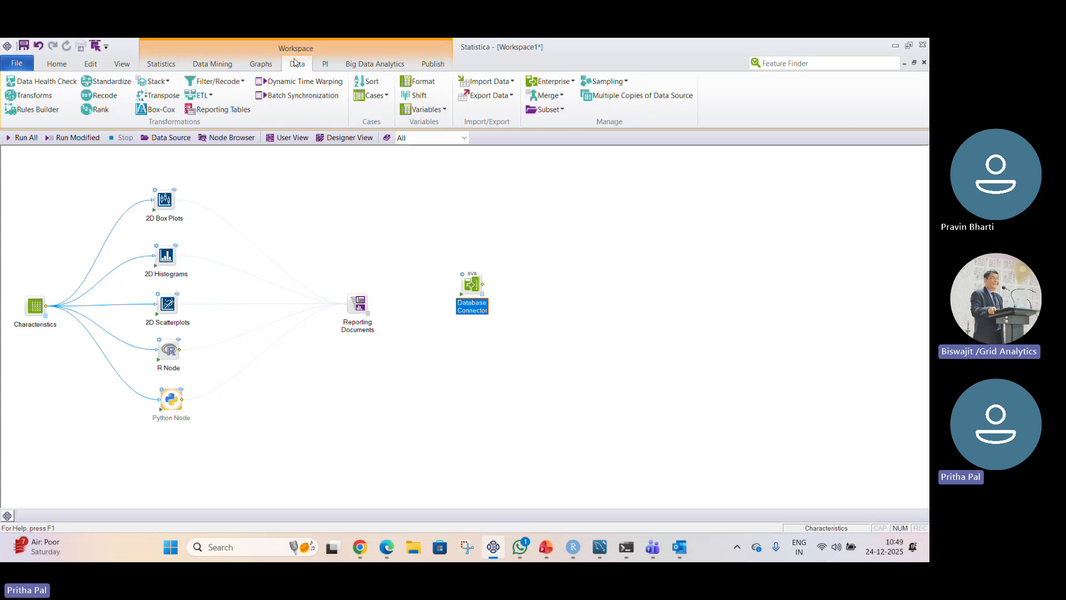
left_click(31, 96)
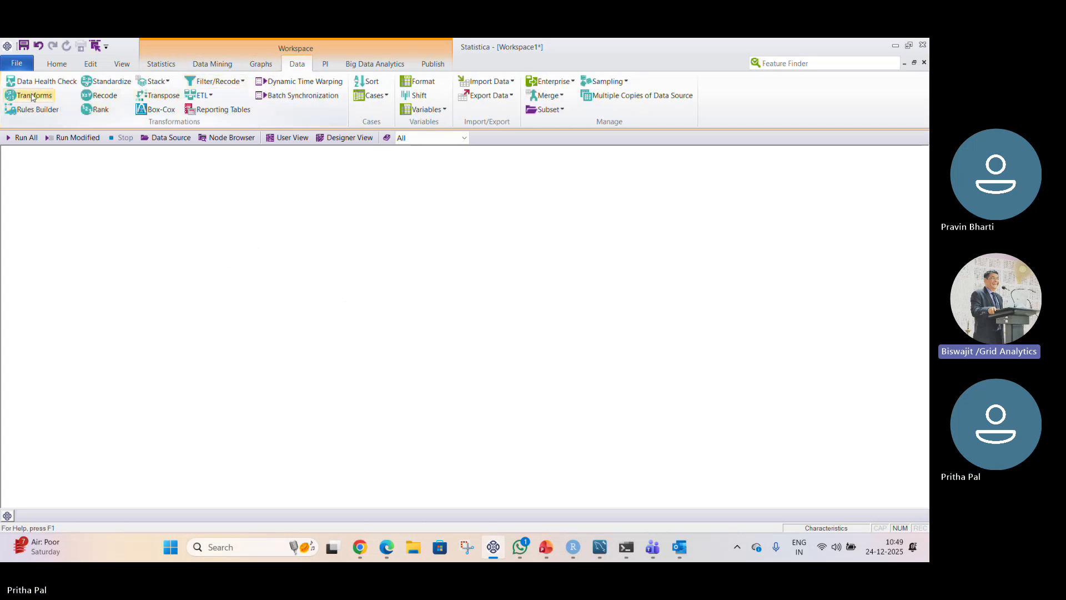